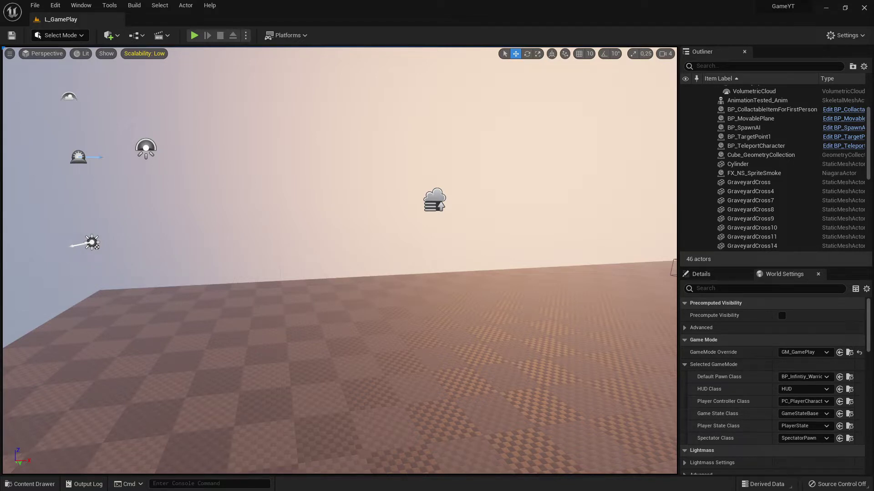
- Enter Modeling Mode and place a static mesh cylinder with radius 50 and height 200 on the floor
{"action": "left_click", "coordinate": [65, 37]}
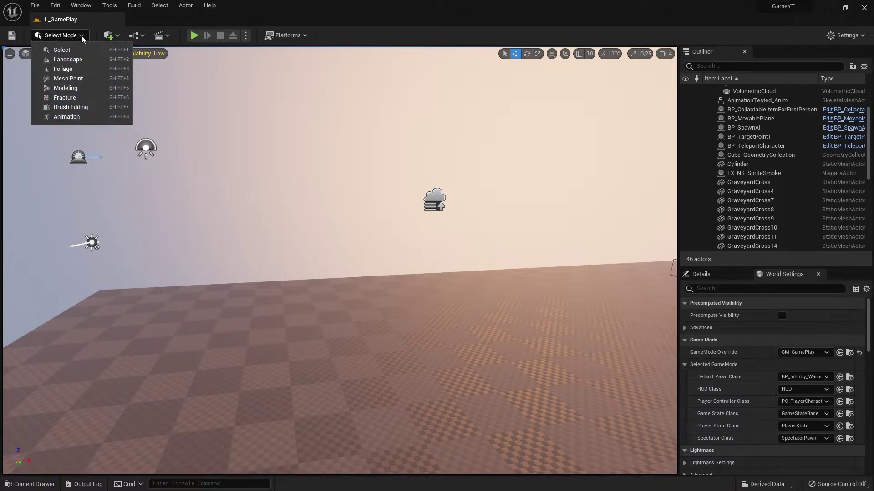
{"action": "left_click", "coordinate": [72, 87]}
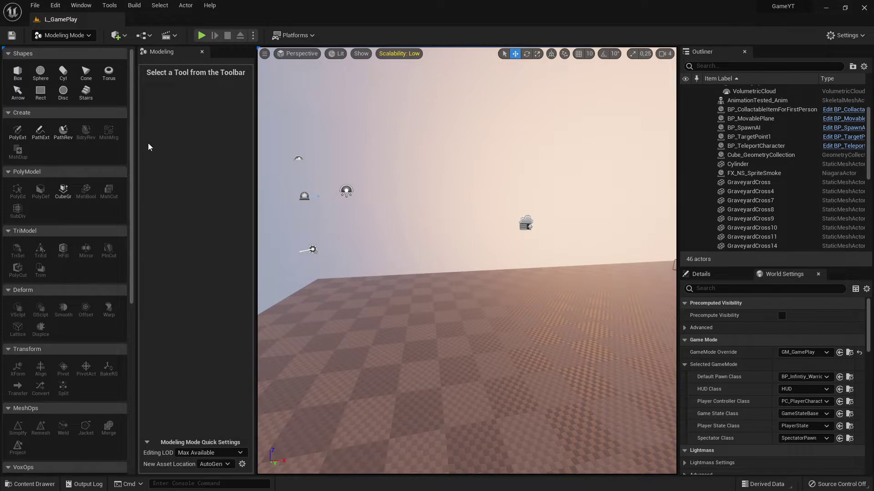
{"action": "left_click", "coordinate": [64, 73]}
{"action": "left_click", "coordinate": [63, 72]}
{"action": "left_click", "coordinate": [439, 344]}
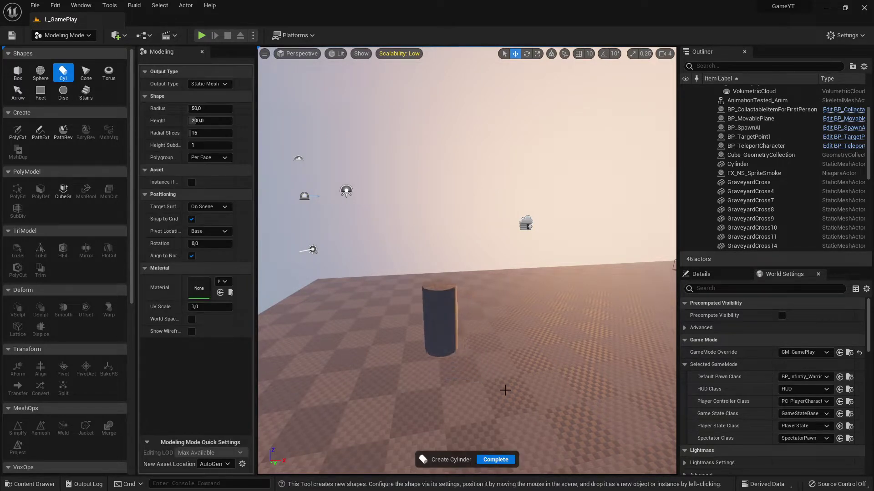
{"action": "left_click", "coordinate": [495, 459]}
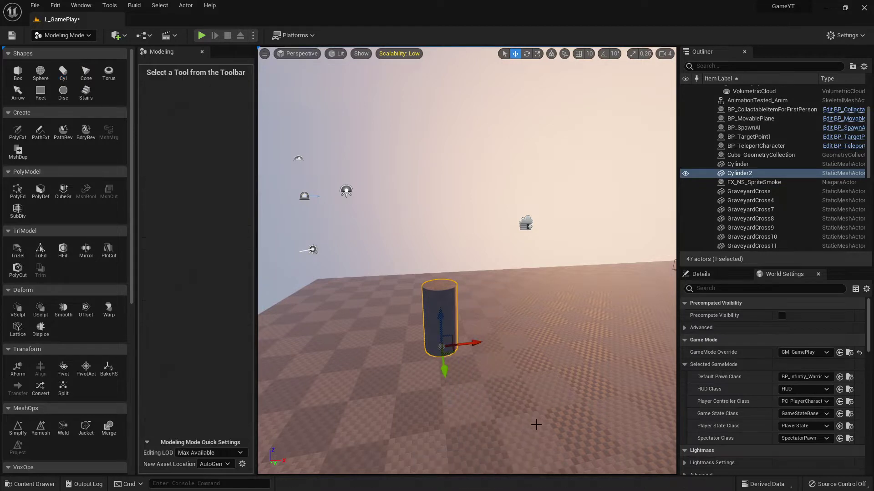
- Scale the new cylinder up uniformly, then widen it along its X and Y axes
{"action": "key", "text": "r"}
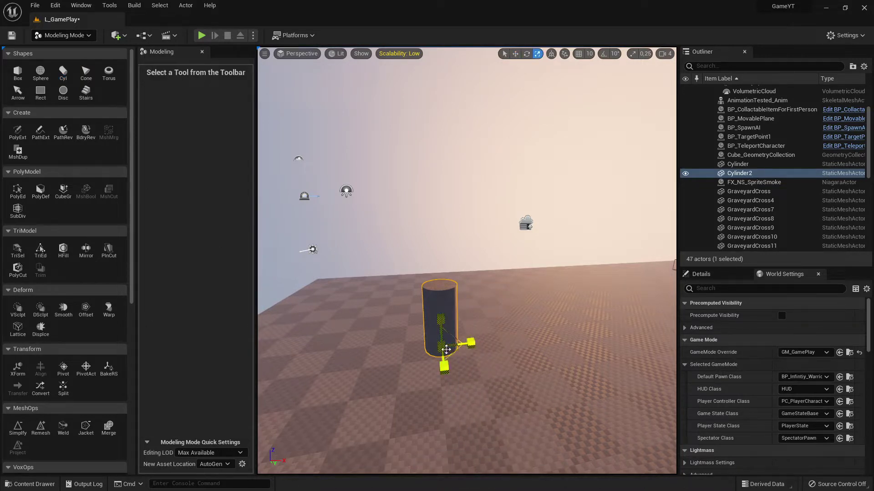
{"action": "mouse_move", "coordinate": [447, 352]}
{"action": "left_mouse_down"}
{"action": "mouse_move", "coordinate": [455, 318]}
{"action": "mouse_move", "coordinate": [448, 348]}
{"action": "left_mouse_up"}
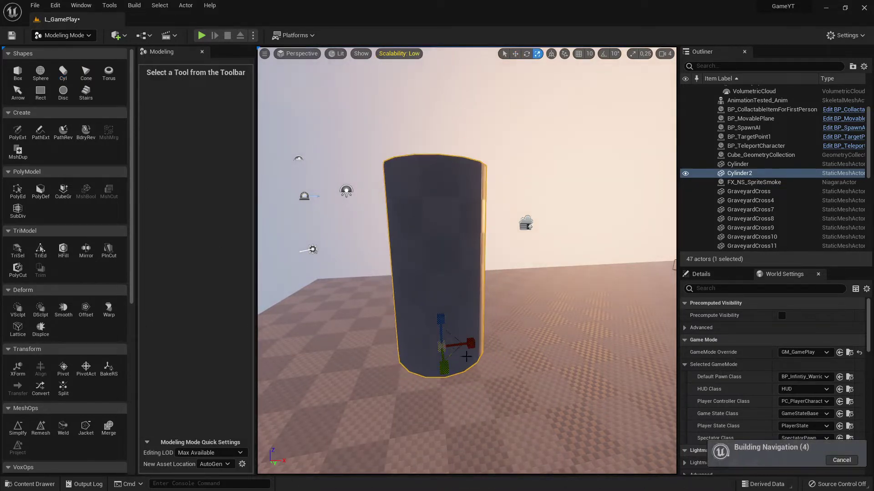
{"action": "mouse_move", "coordinate": [493, 354]}
{"action": "right_mouse_down"}
{"action": "mouse_move", "coordinate": [491, 314]}
{"action": "mouse_move", "coordinate": [494, 351]}
{"action": "mouse_move", "coordinate": [492, 328]}
{"action": "mouse_move", "coordinate": [482, 346]}
{"action": "mouse_move", "coordinate": [482, 255]}
{"action": "mouse_move", "coordinate": [487, 353]}
{"action": "right_mouse_up"}
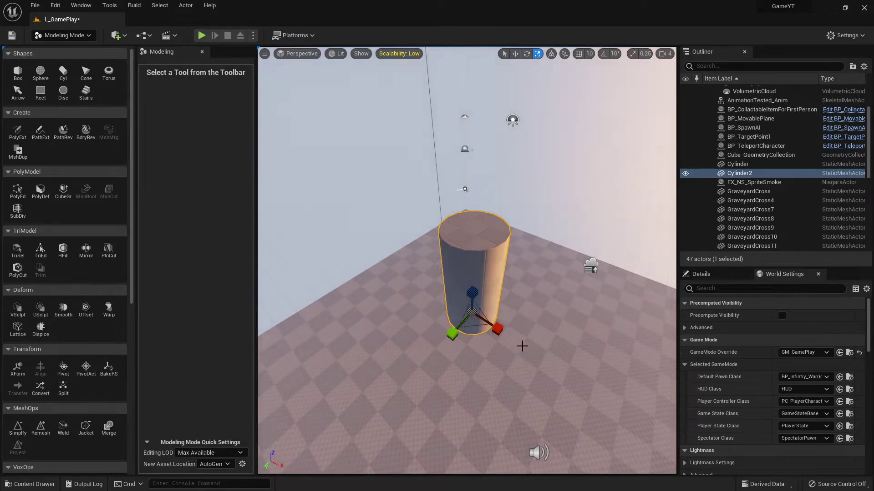
{"action": "left_click_drag", "start_coordinate": [502, 331], "coordinate": [523, 341]}
{"action": "left_click_drag", "start_coordinate": [445, 332], "coordinate": [428, 348]}
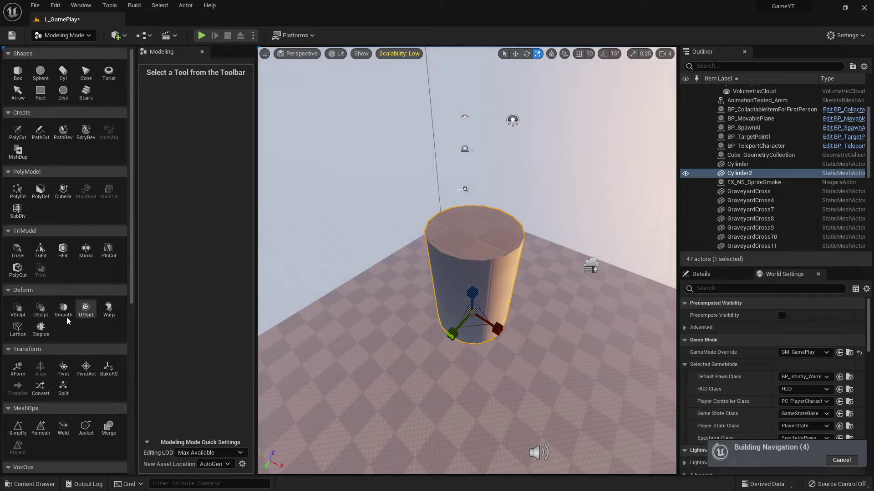
- Use PolyCut with Cut Through to cut a square hole through the cylinder at a polygon scale of about 2.79
{"action": "mouse_move", "coordinate": [347, 303]}
{"action": "right_mouse_down"}
{"action": "mouse_move", "coordinate": [400, 248]}
{"action": "mouse_move", "coordinate": [337, 295]}
{"action": "right_mouse_up"}
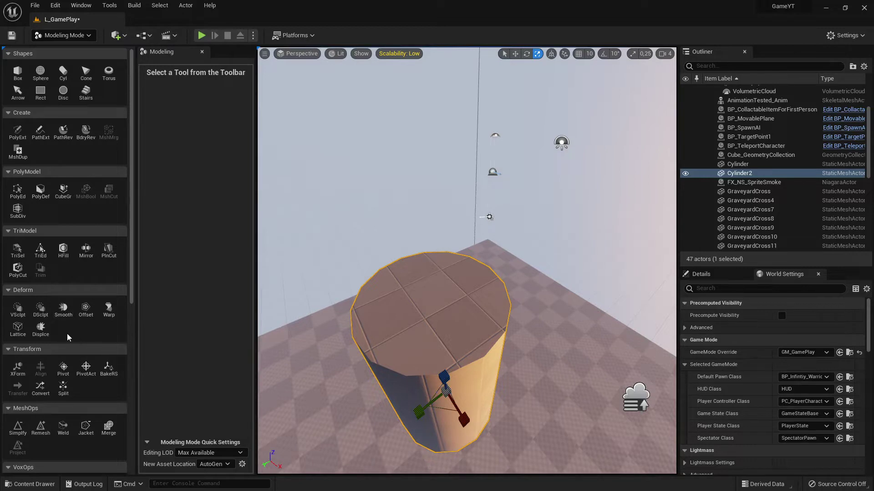
{"action": "left_click", "coordinate": [18, 269]}
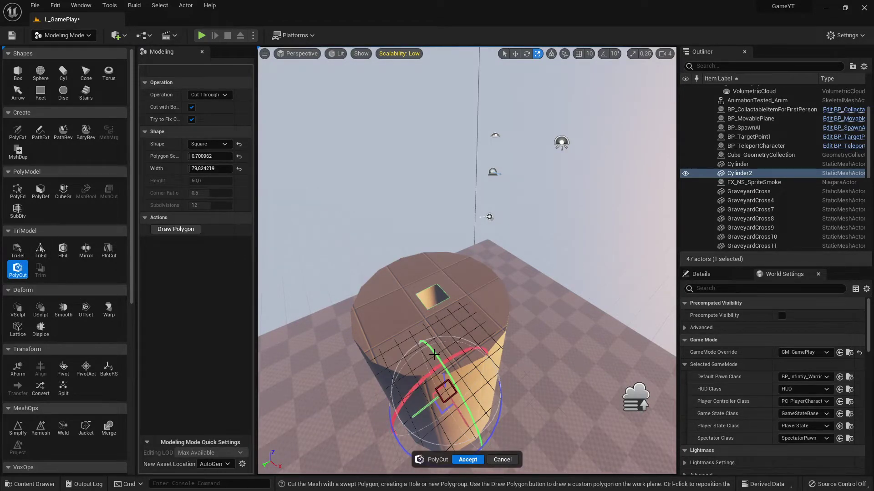
{"action": "right_click_drag", "start_coordinate": [383, 283], "coordinate": [396, 328]}
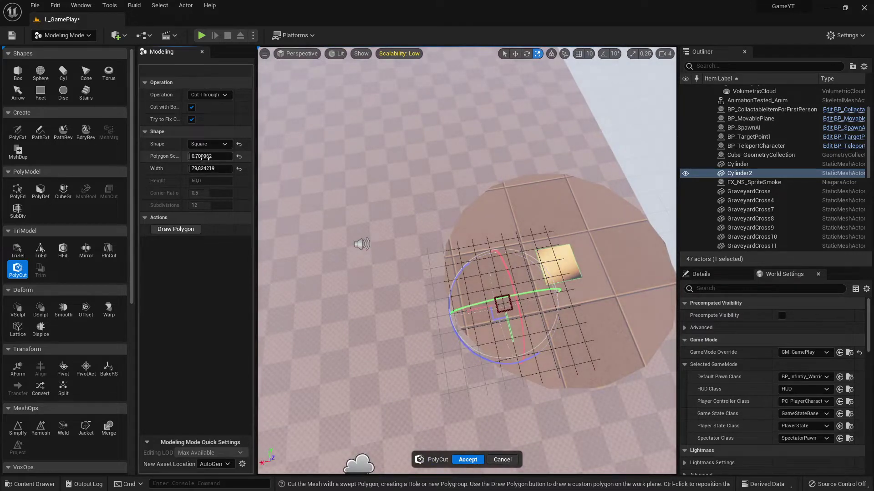
{"action": "left_click_drag", "start_coordinate": [204, 158], "coordinate": [241, 157]}
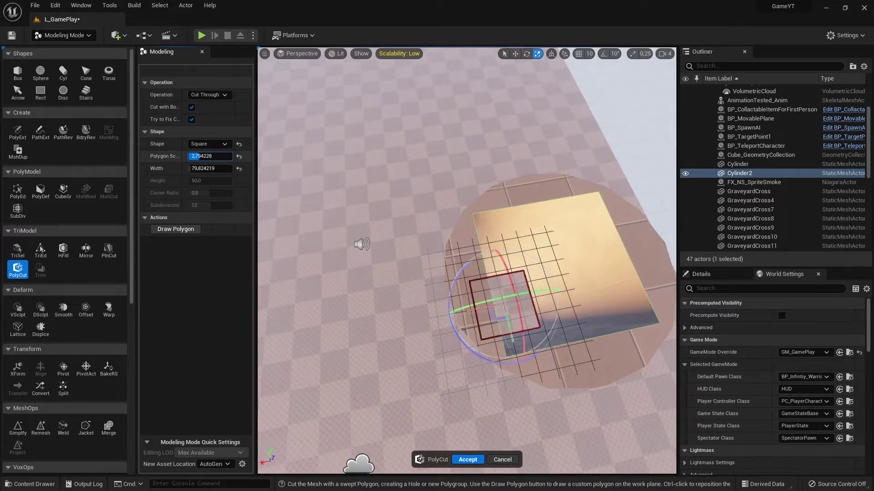
{"action": "right_click_drag", "start_coordinate": [463, 186], "coordinate": [577, 185]}
{"action": "left_click", "coordinate": [467, 460]}
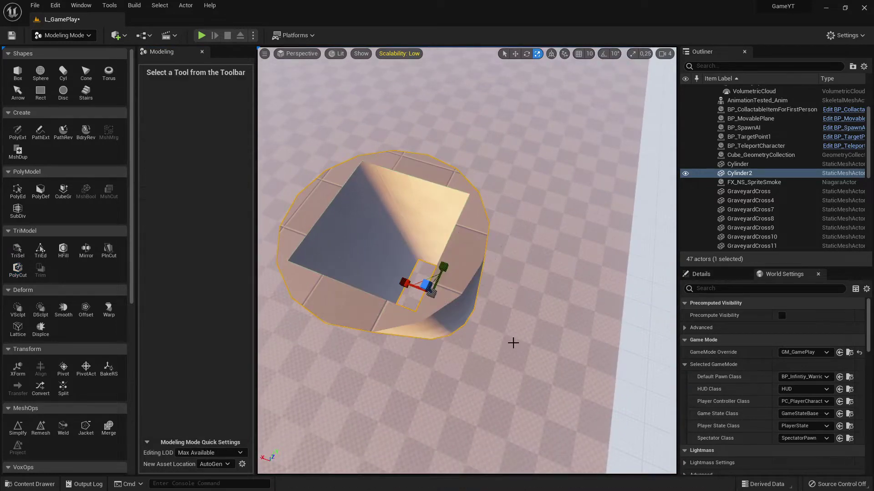
- Rotate the hollowed cylinder onto its side and raise it slightly
{"action": "right_click_drag", "start_coordinate": [513, 343], "coordinate": [610, 287]}
{"action": "right_click_drag", "start_coordinate": [539, 321], "coordinate": [479, 340]}
{"action": "key", "text": "e"}
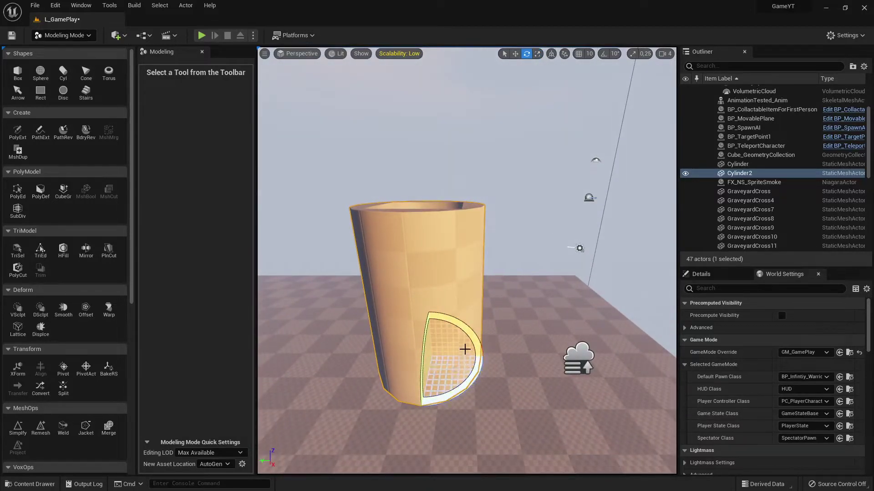
{"action": "mouse_move", "coordinate": [465, 349]}
{"action": "left_mouse_down"}
{"action": "mouse_move", "coordinate": [377, 353]}
{"action": "mouse_move", "coordinate": [470, 344]}
{"action": "left_mouse_up"}
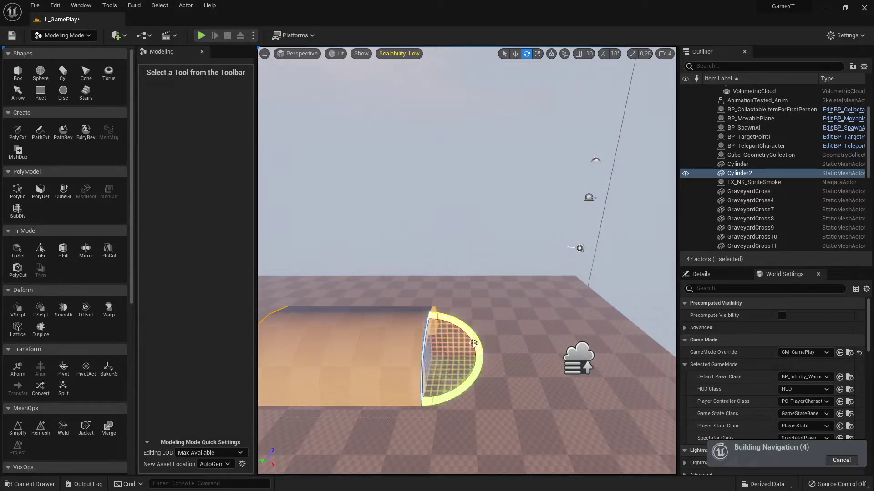
{"action": "key", "text": "w"}
{"action": "key", "text": "e"}
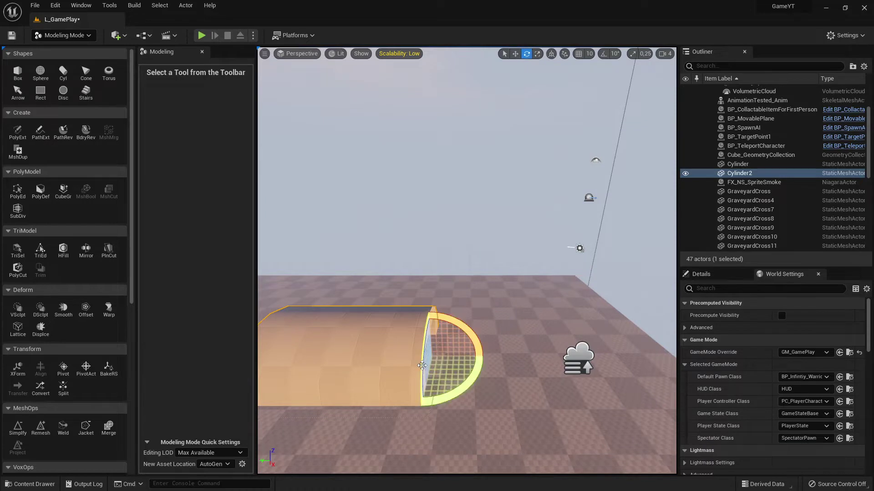
{"action": "mouse_move", "coordinate": [474, 338]}
{"action": "left_mouse_down"}
{"action": "mouse_move", "coordinate": [362, 356]}
{"action": "mouse_move", "coordinate": [477, 318]}
{"action": "mouse_move", "coordinate": [446, 339]}
{"action": "mouse_move", "coordinate": [485, 357]}
{"action": "left_mouse_up"}
{"action": "key", "text": "w"}
{"action": "left_click_drag", "start_coordinate": [430, 329], "coordinate": [429, 309]}
- Scale the lying cylinder up uniformly and raise it so the square passage sits just above the floor
{"action": "mouse_move", "coordinate": [424, 319]}
{"action": "right_mouse_down"}
{"action": "mouse_move", "coordinate": [500, 319]}
{"action": "mouse_move", "coordinate": [501, 377]}
{"action": "mouse_move", "coordinate": [491, 314]}
{"action": "mouse_move", "coordinate": [423, 319]}
{"action": "right_mouse_up"}
{"action": "key", "text": "r"}
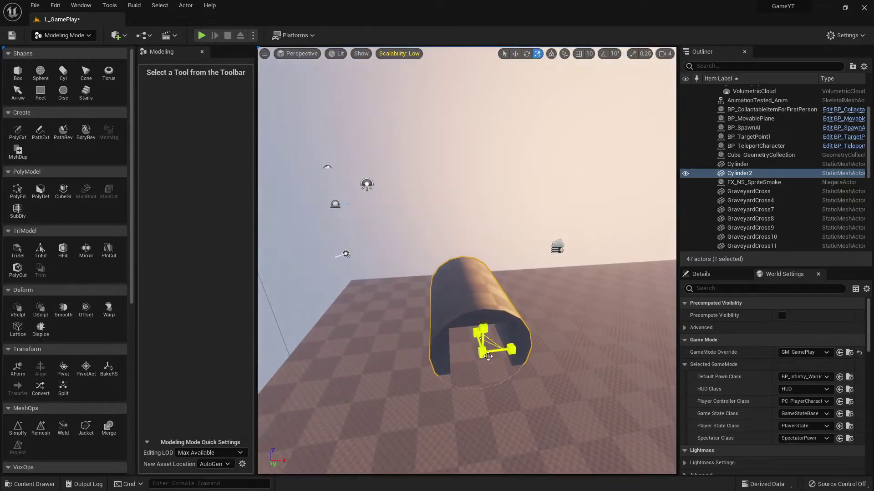
{"action": "left_click_drag", "start_coordinate": [488, 357], "coordinate": [551, 249]}
{"action": "key", "text": "w"}
{"action": "right_click_drag", "start_coordinate": [646, 386], "coordinate": [486, 372]}
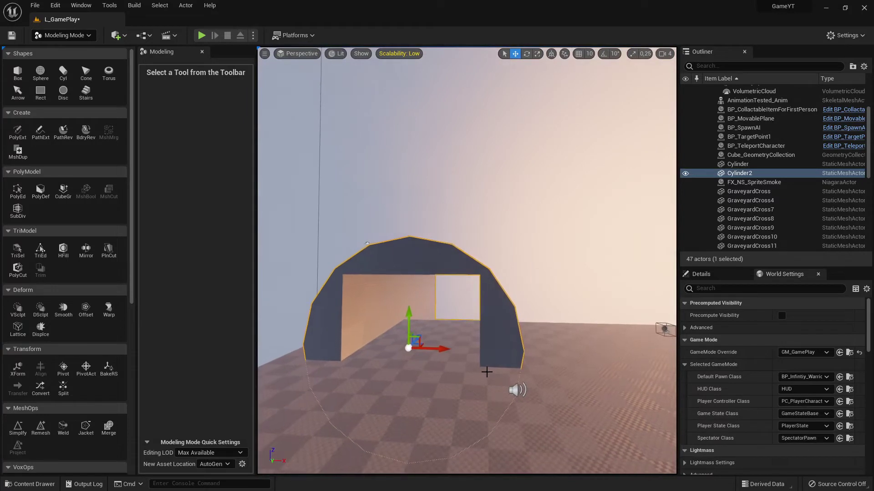
{"action": "left_click_drag", "start_coordinate": [405, 324], "coordinate": [411, 248]}
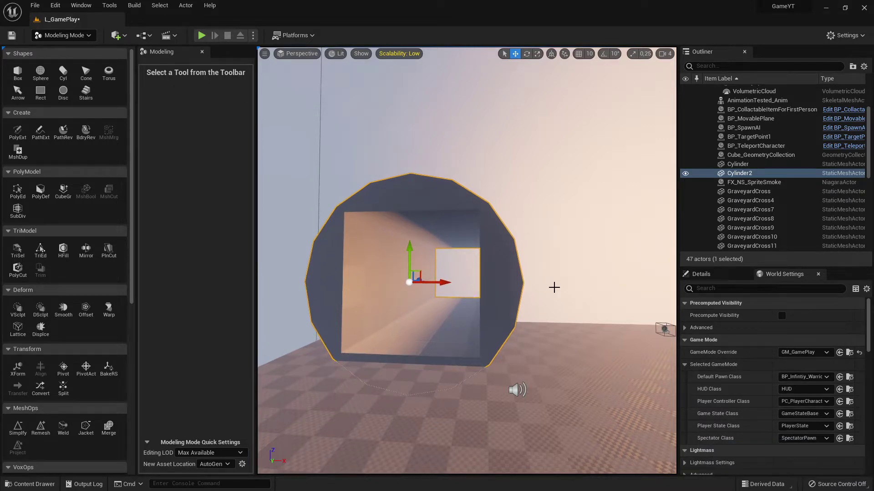
- Leave Modeling Mode and return the level editor to Select Mode
{"action": "right_click_drag", "start_coordinate": [490, 300], "coordinate": [537, 298]}
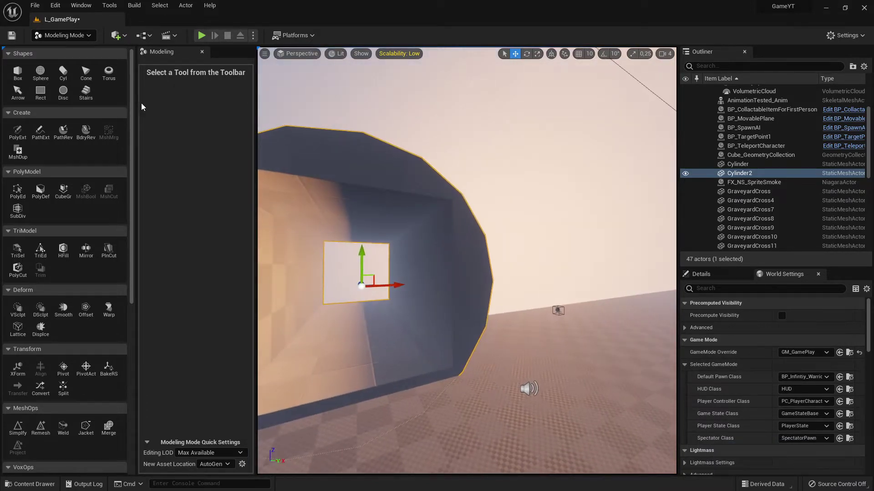
{"action": "left_click", "coordinate": [68, 36]}
{"action": "left_click", "coordinate": [77, 55]}
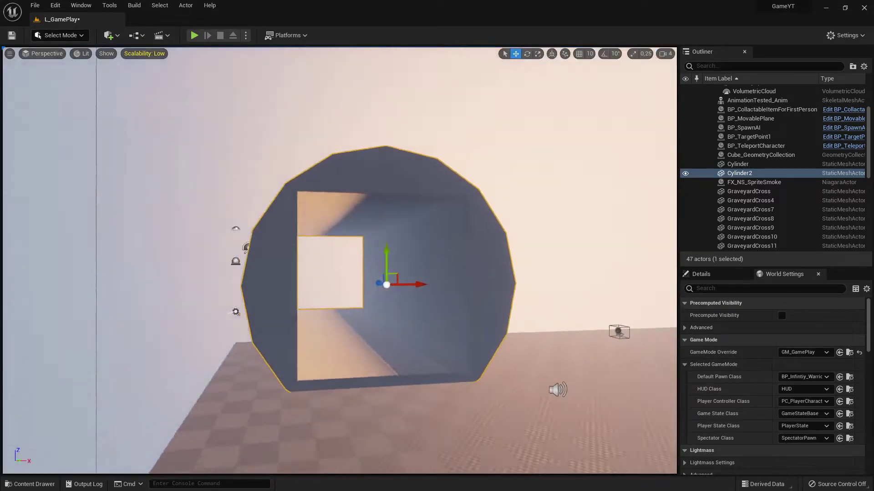
{"action": "key", "text": "s"}
{"action": "right_click_drag", "start_coordinate": [339, 260], "coordinate": [364, 260]}
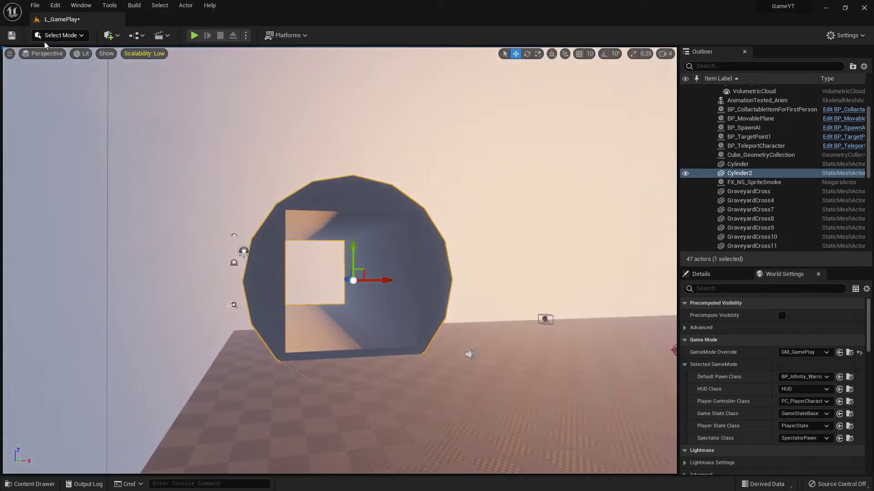
{"action": "left_click", "coordinate": [48, 38]}
{"action": "left_click", "coordinate": [73, 87]}
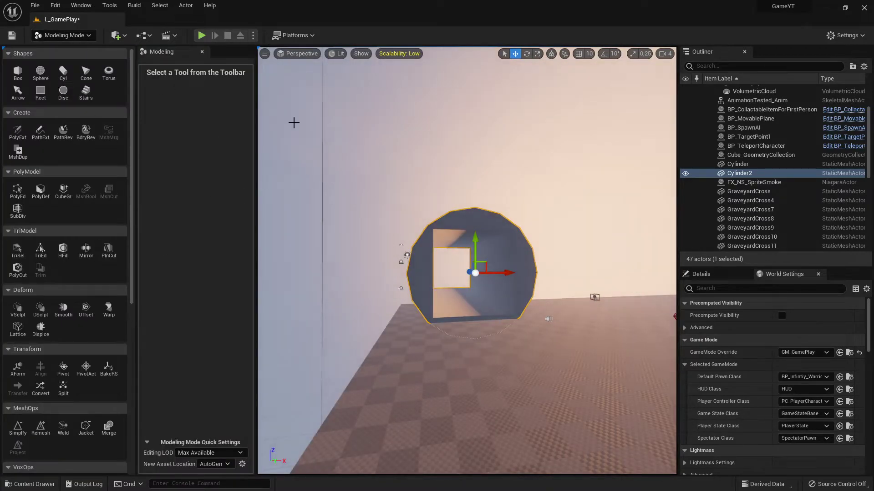
{"action": "left_click", "coordinate": [60, 35]}
{"action": "left_click", "coordinate": [78, 56]}
- Examine the enlarged cylinder's entrance and square passage up close and from several angles
{"action": "scroll", "coordinate": [415, 261], "scroll_direction": "up", "scroll_amount": 5}
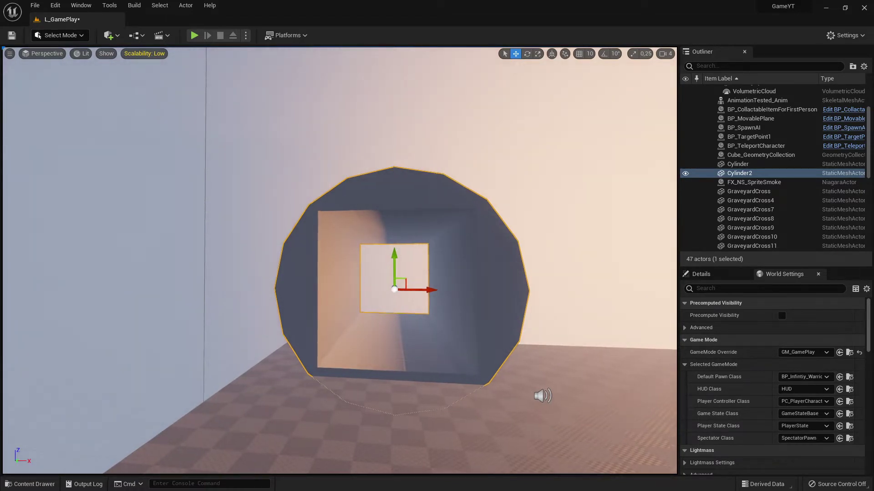
{"action": "right_click_drag", "start_coordinate": [475, 262], "coordinate": [541, 235]}
{"action": "key", "text": "w"}
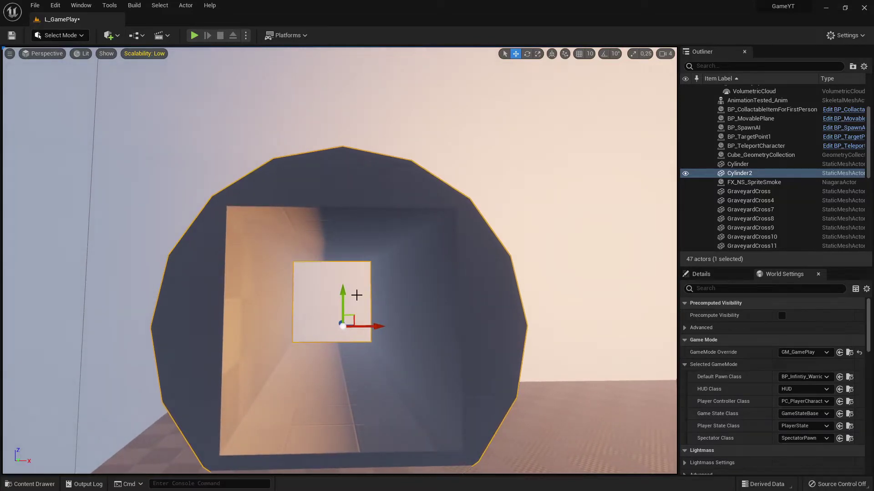
{"action": "right_click_drag", "start_coordinate": [253, 351], "coordinate": [413, 223]}
{"action": "key", "text": "a"}
{"action": "key", "text": "s"}
{"action": "key", "text": "d"}
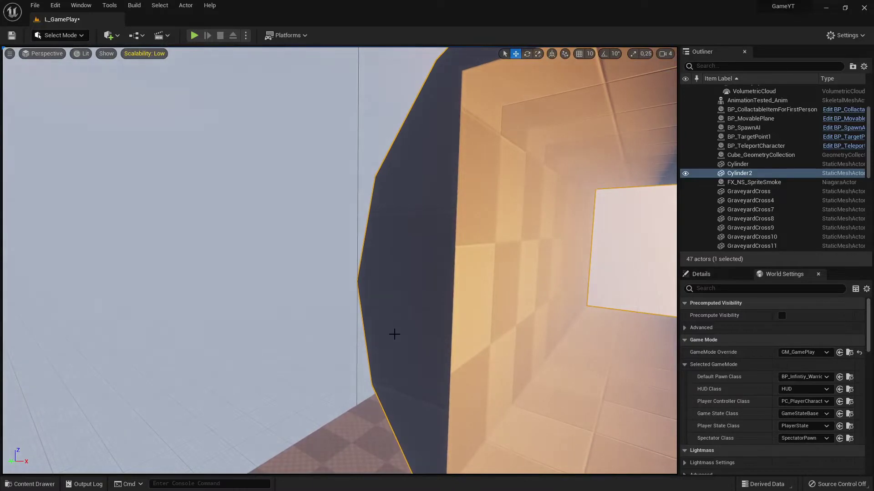
{"action": "key", "text": "s"}
{"action": "right_click_drag", "start_coordinate": [464, 374], "coordinate": [556, 369]}
{"action": "key", "text": "a"}
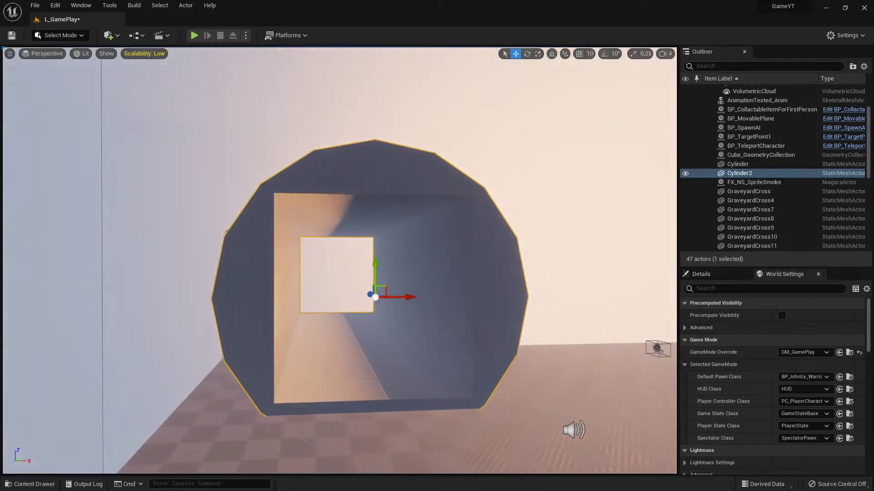
{"action": "key", "text": "d"}
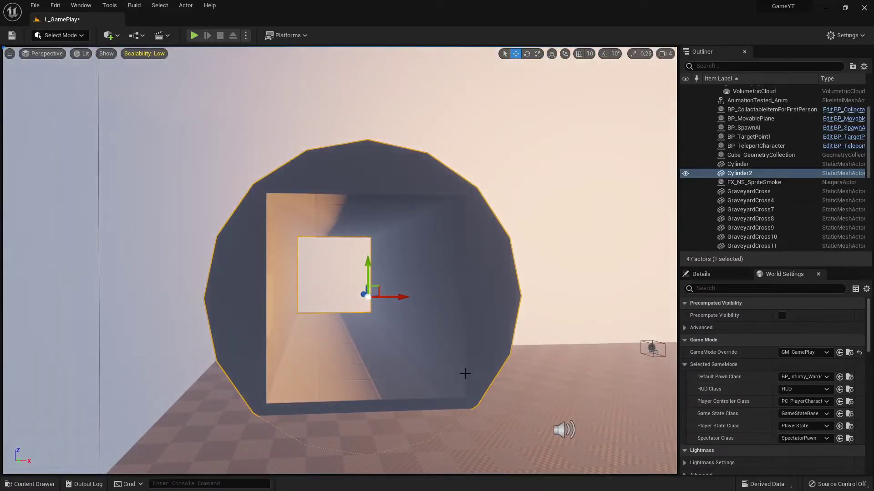
{"action": "key", "text": "d"}
{"action": "right_click_drag", "start_coordinate": [465, 374], "coordinate": [451, 395]}
{"action": "key", "text": "w"}
{"action": "key", "text": "a"}
{"action": "key", "text": "d"}
{"action": "key", "text": "a"}
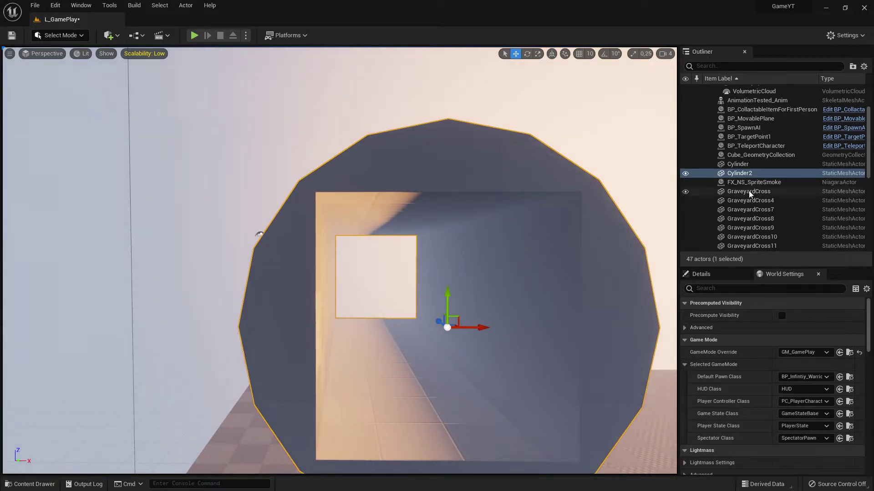
- Open the Cylinder2 actor's static mesh asset for editing and display its complex collision
{"action": "right_click", "coordinate": [738, 173]}
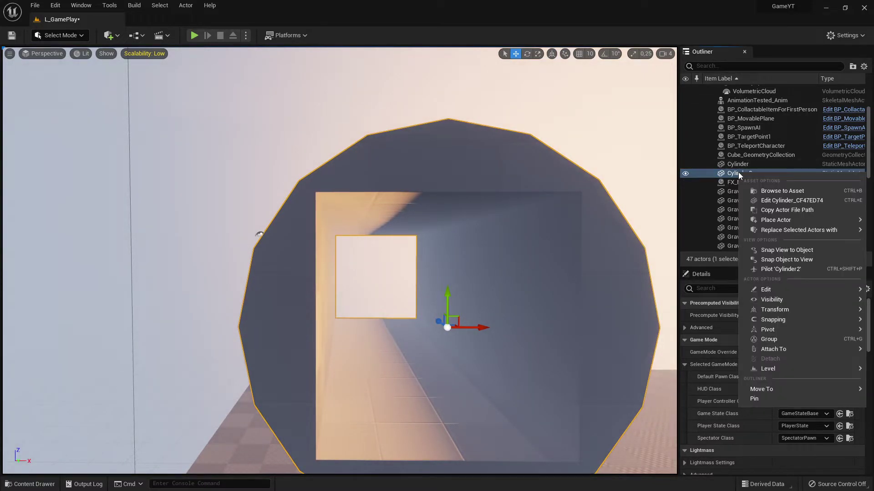
{"action": "left_click", "coordinate": [777, 191]}
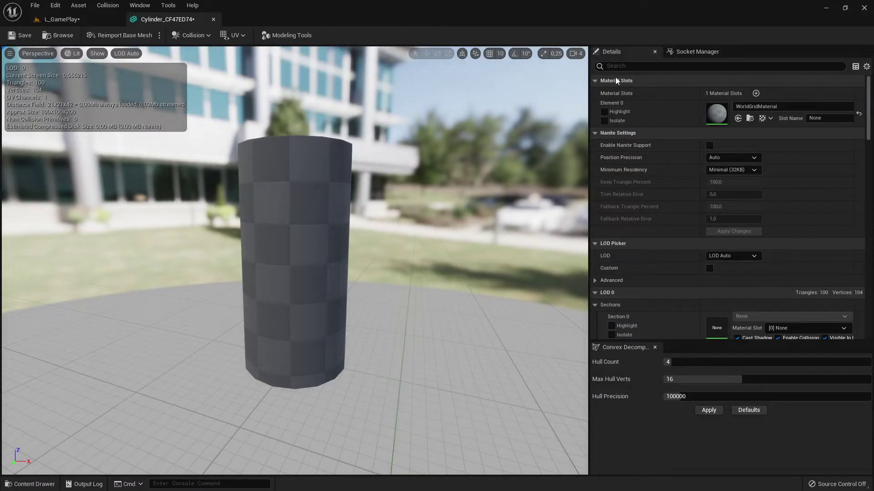
{"action": "left_click", "coordinate": [98, 54]}
{"action": "left_click", "coordinate": [132, 184]}
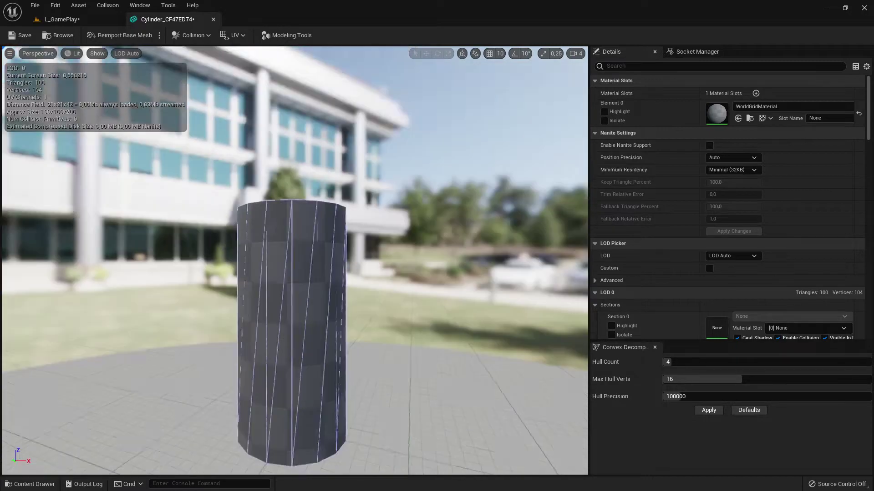
- Check the collision outline around the mesh's square opening and save the static mesh asset
{"action": "right_click_drag", "start_coordinate": [293, 259], "coordinate": [414, 241]}
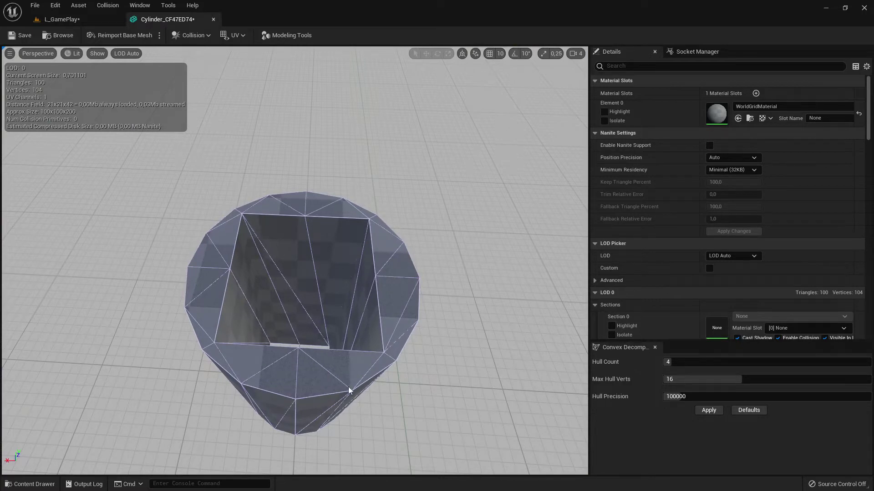
{"action": "right_click_drag", "start_coordinate": [355, 273], "coordinate": [374, 239]}
{"action": "key", "text": "w"}
{"action": "key", "text": "s"}
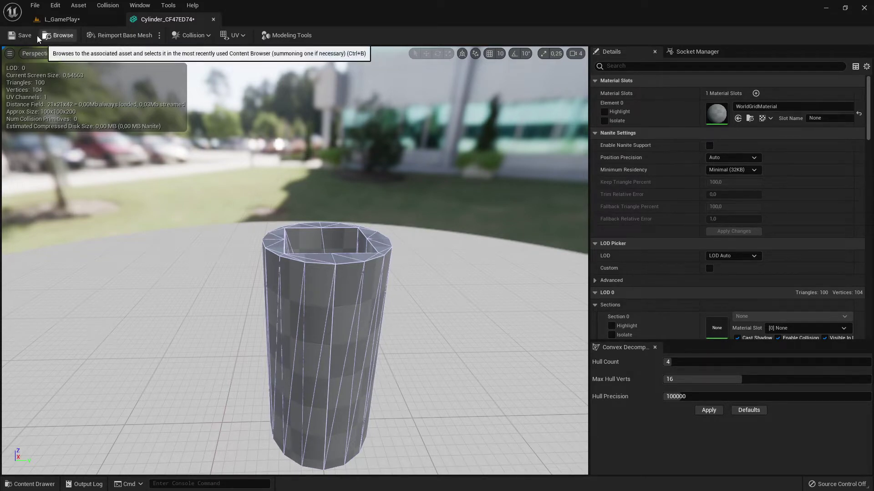
{"action": "left_click", "coordinate": [24, 37]}
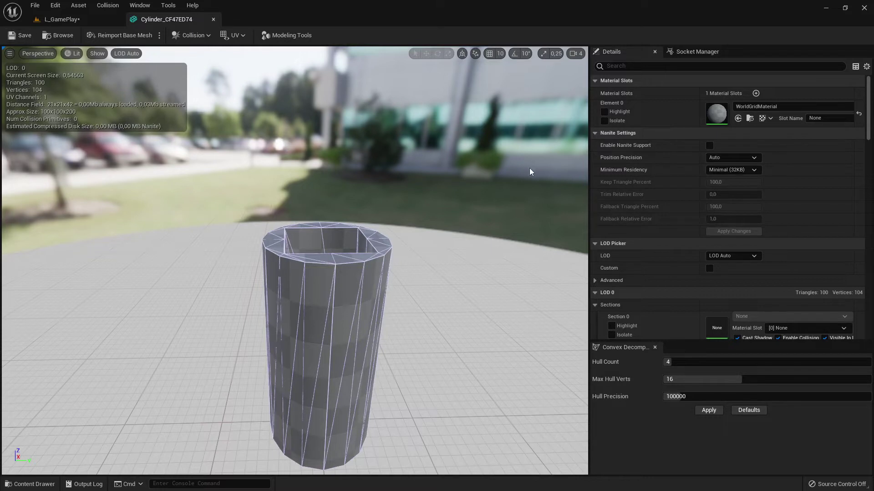
- Filter the static mesh's details by "col" to review its collision settings
{"action": "left_click", "coordinate": [654, 70]}
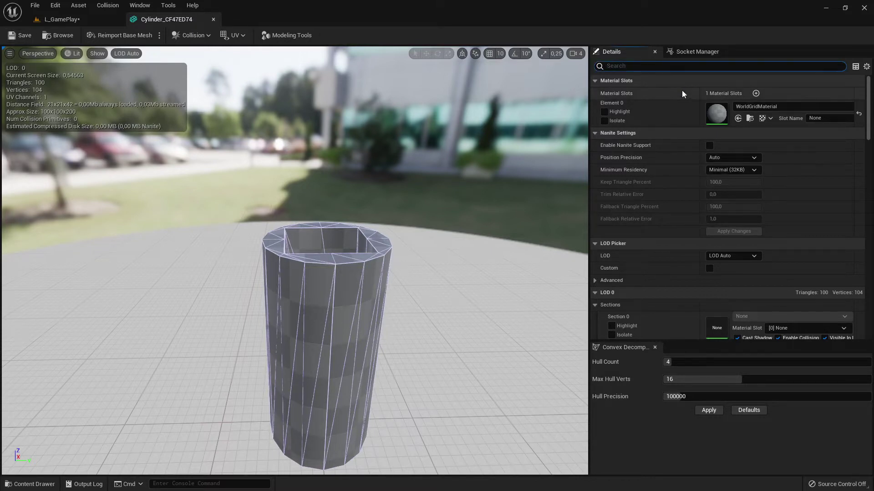
{"action": "type", "text": "col"}
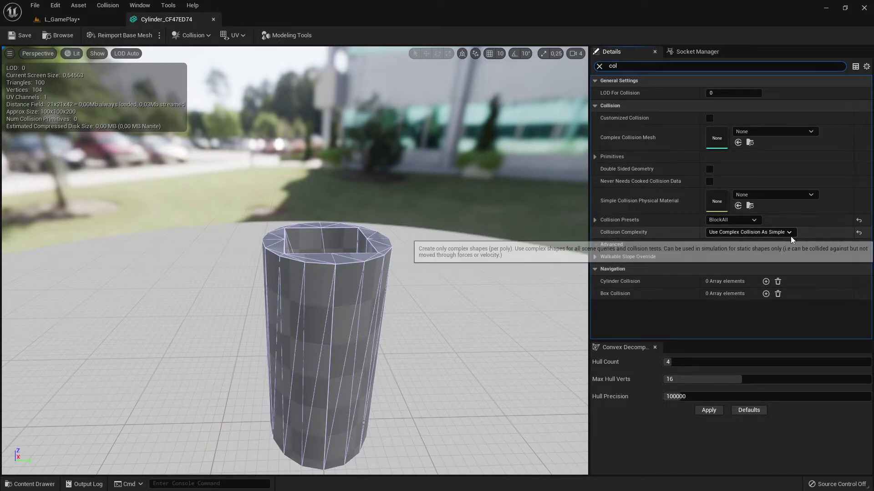
- Switch the level editor to Modeling Mode, save the L_GamePlay level, and return to the cylinder's static mesh asset
{"action": "left_click", "coordinate": [47, 19]}
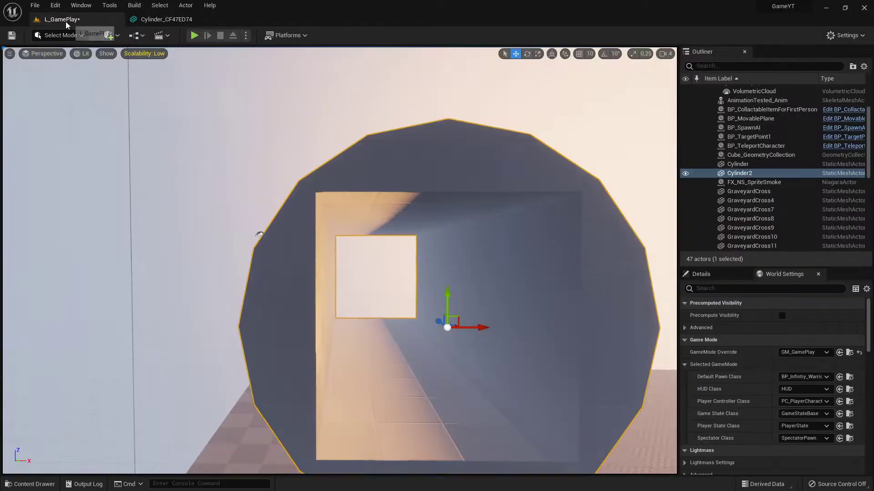
{"action": "left_click", "coordinate": [63, 35]}
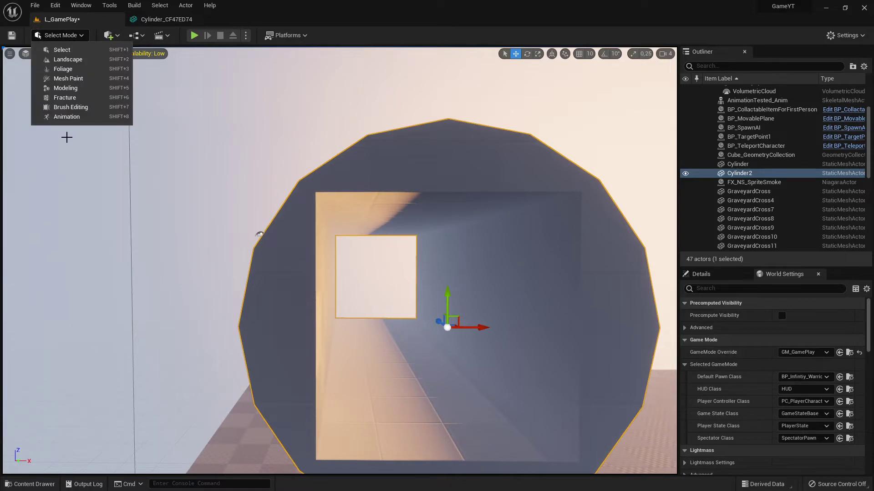
{"action": "left_click", "coordinate": [66, 88]}
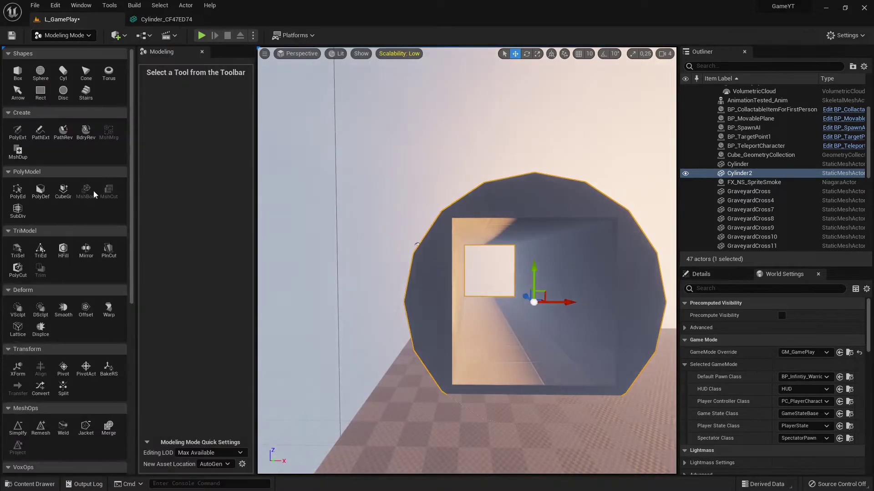
{"action": "left_click", "coordinate": [163, 19]}
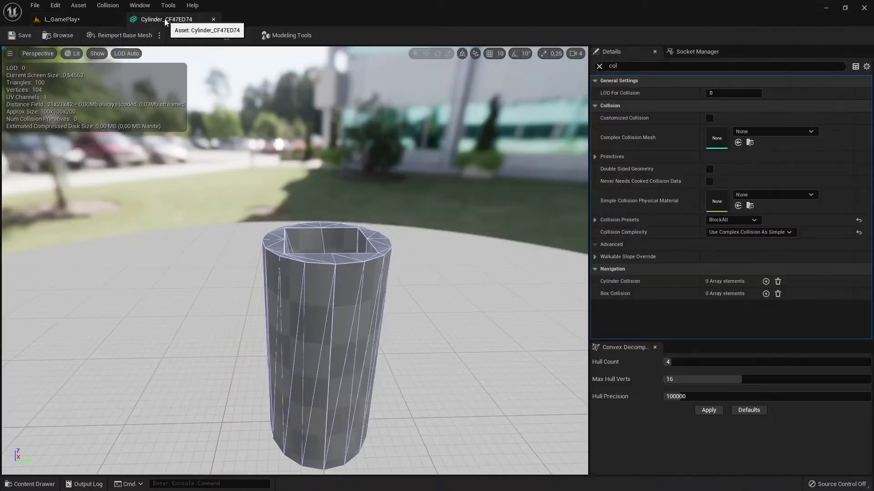
{"action": "left_click", "coordinate": [71, 20]}
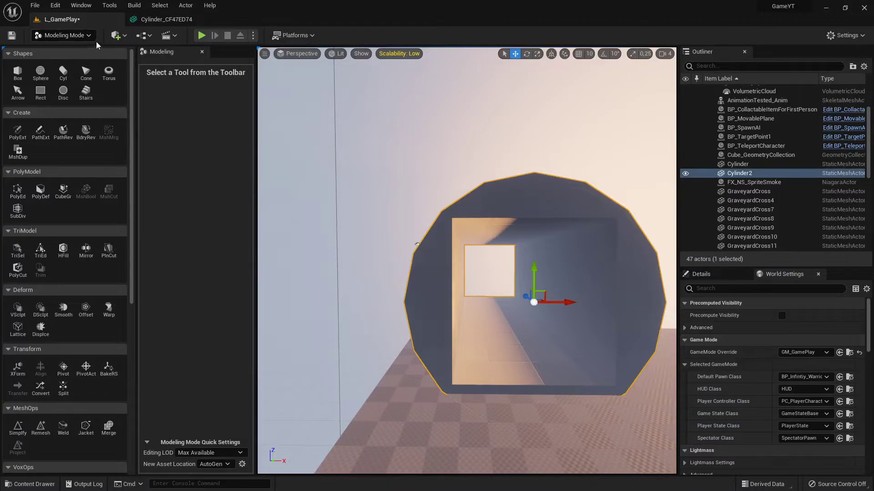
{"action": "left_click", "coordinate": [12, 35]}
{"action": "left_click", "coordinate": [161, 22]}
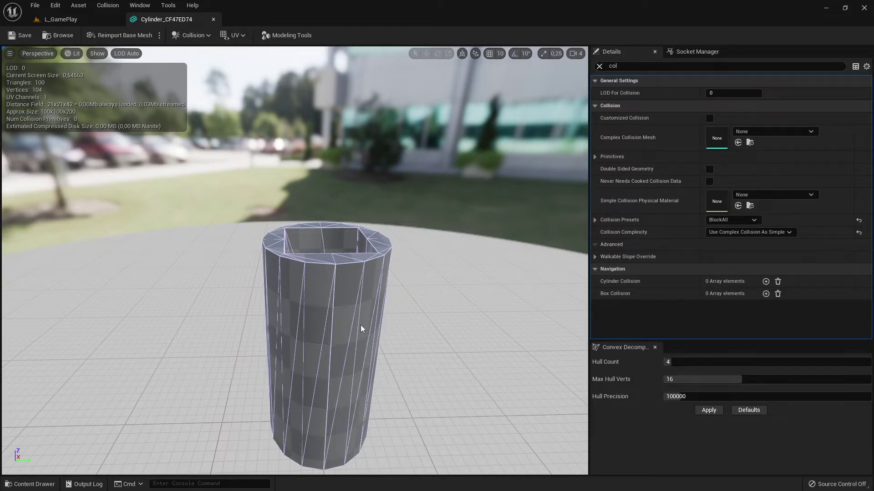
- Set the cylinder mesh's Collision Complexity to Project Default
{"action": "mouse_move", "coordinate": [366, 325]}
{"action": "right_mouse_down"}
{"action": "mouse_move", "coordinate": [382, 292]}
{"action": "mouse_move", "coordinate": [227, 305]}
{"action": "mouse_move", "coordinate": [291, 378]}
{"action": "mouse_move", "coordinate": [309, 346]}
{"action": "mouse_move", "coordinate": [314, 282]}
{"action": "mouse_move", "coordinate": [323, 273]}
{"action": "mouse_move", "coordinate": [371, 333]}
{"action": "right_mouse_up"}
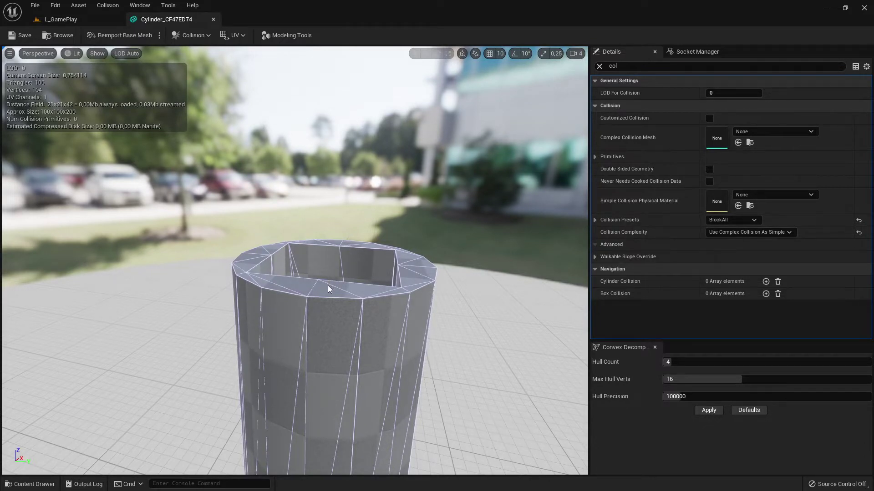
{"action": "left_click", "coordinate": [733, 233]}
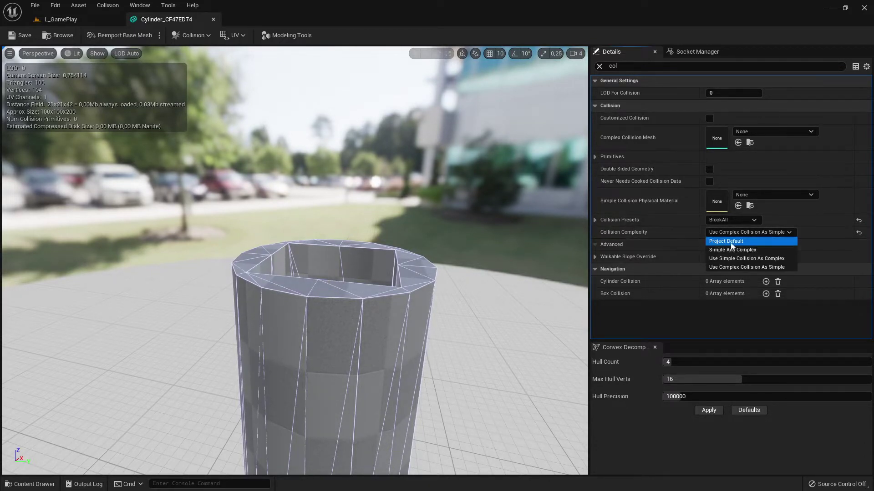
{"action": "left_click", "coordinate": [730, 242]}
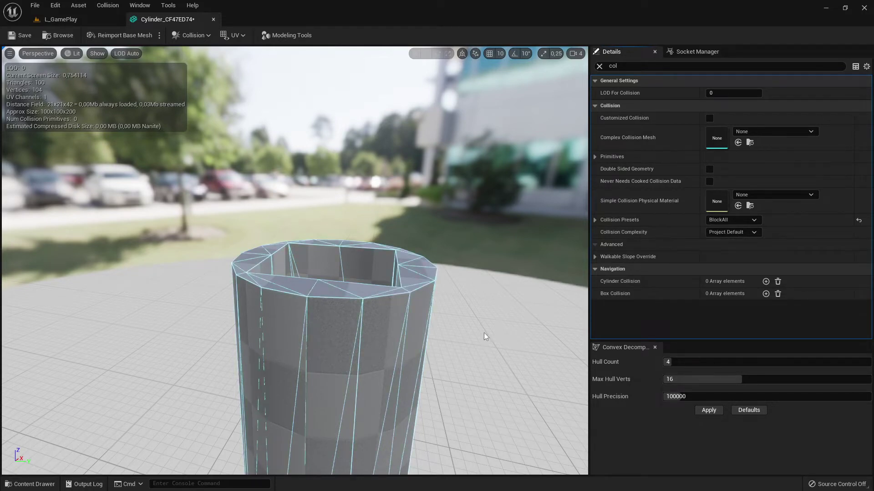
- Turn off the complex collision display and show the mesh's simple collision instead
{"action": "mouse_move", "coordinate": [483, 333]}
{"action": "right_mouse_down"}
{"action": "mouse_move", "coordinate": [449, 333]}
{"action": "mouse_move", "coordinate": [514, 336]}
{"action": "mouse_move", "coordinate": [485, 335]}
{"action": "right_mouse_up"}
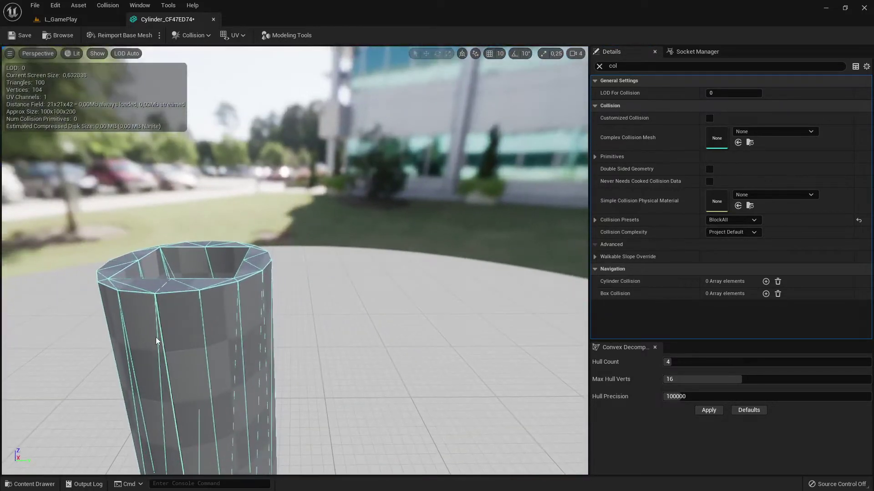
{"action": "left_click", "coordinate": [95, 53]}
{"action": "left_click", "coordinate": [136, 183]}
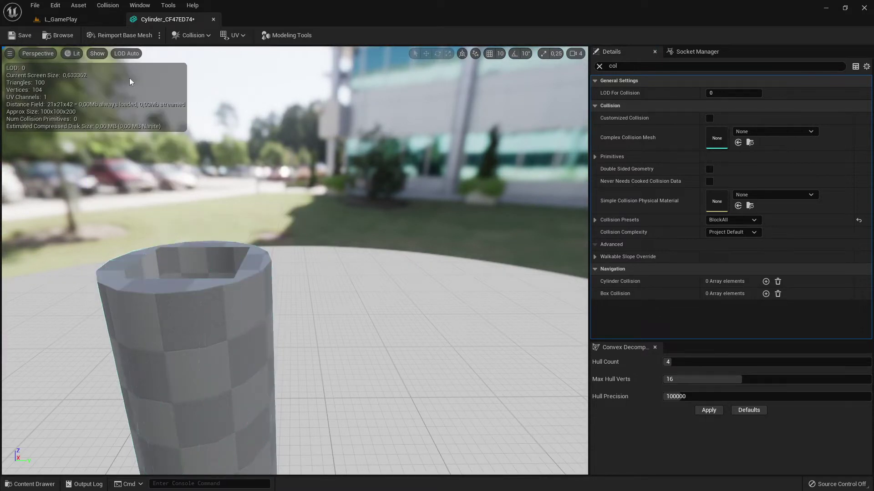
{"action": "left_click", "coordinate": [96, 54]}
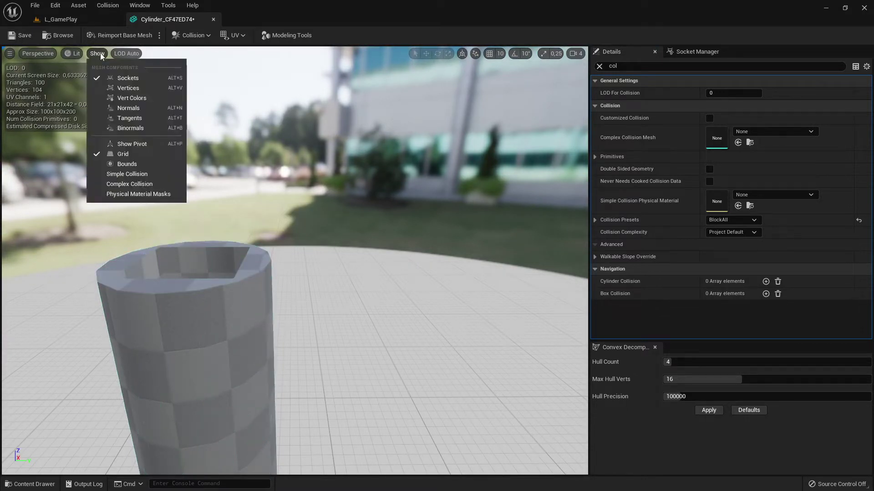
{"action": "left_click", "coordinate": [138, 179]}
- Inspect the mesh for simple collision and review the commands available for adding simplified collision shapes
{"action": "right_click_drag", "start_coordinate": [338, 208], "coordinate": [339, 208]}
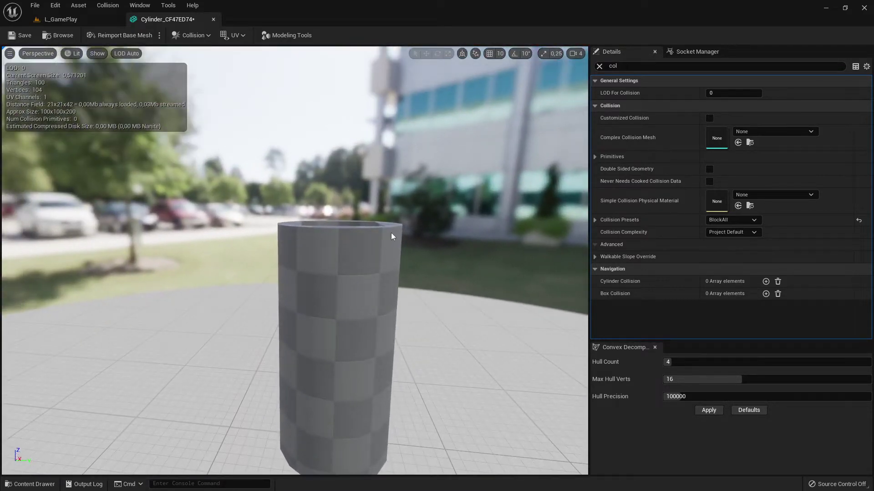
{"action": "left_click_drag", "start_coordinate": [331, 287], "coordinate": [332, 286]}
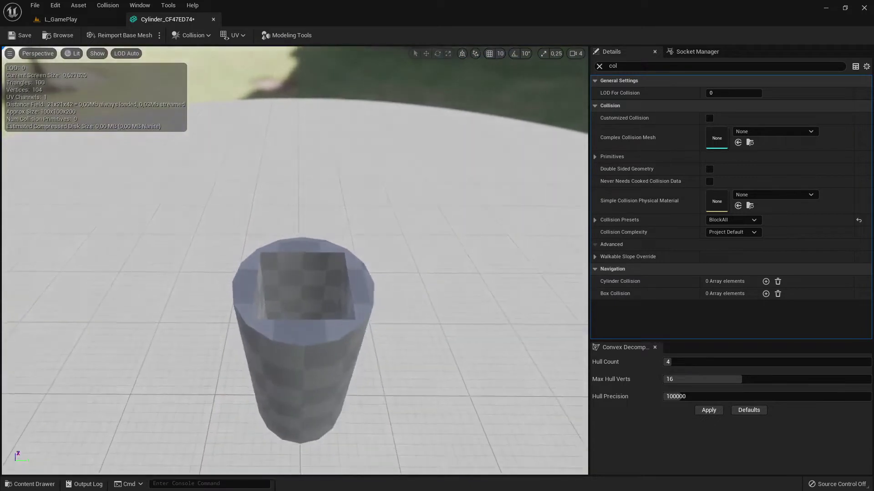
{"action": "left_click", "coordinate": [107, 5]}
{"action": "mouse_move", "coordinate": [193, 5]}
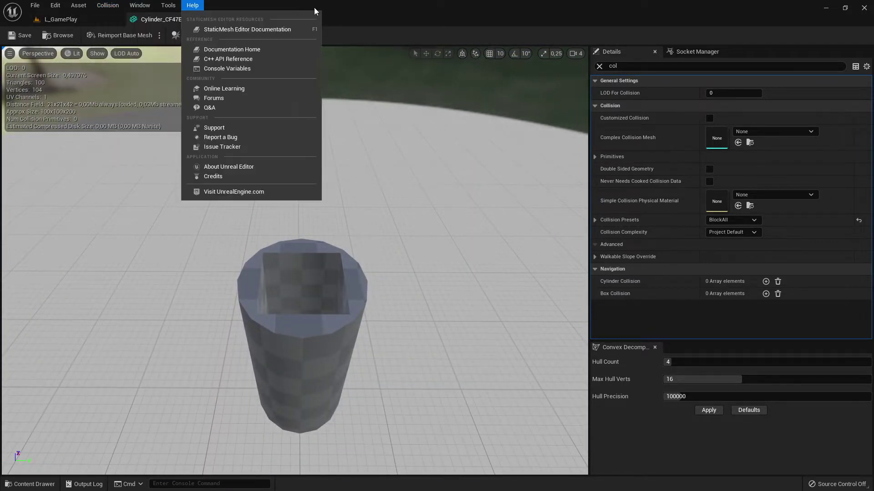
{"action": "left_click", "coordinate": [371, 9]}
{"action": "left_click", "coordinate": [104, 6]}
{"action": "mouse_move", "coordinate": [126, 10]}
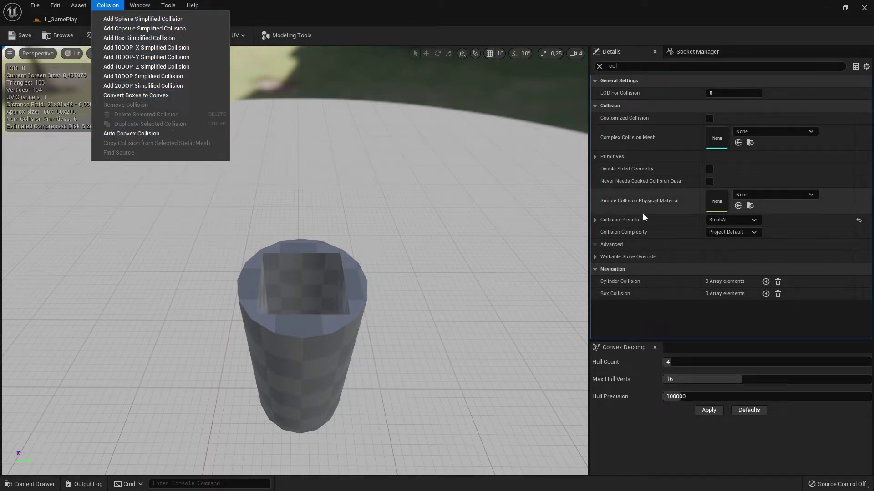
{"action": "left_click", "coordinate": [679, 449]}
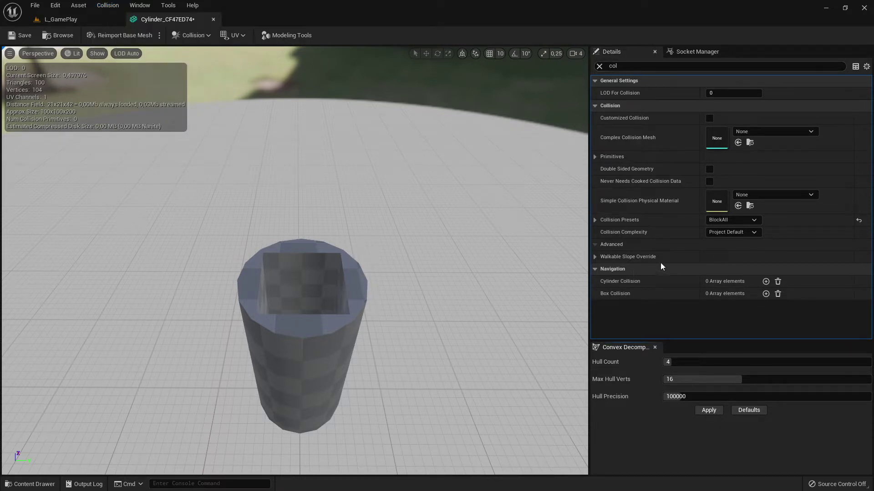
- Review the Collision Complexity options and examine the cylinder's square passage from above
{"action": "left_click", "coordinate": [728, 233]}
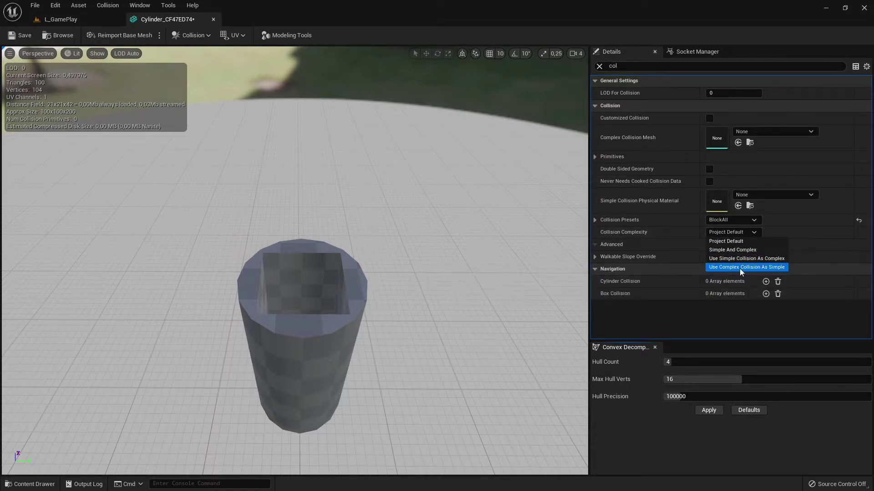
{"action": "left_click", "coordinate": [629, 447]}
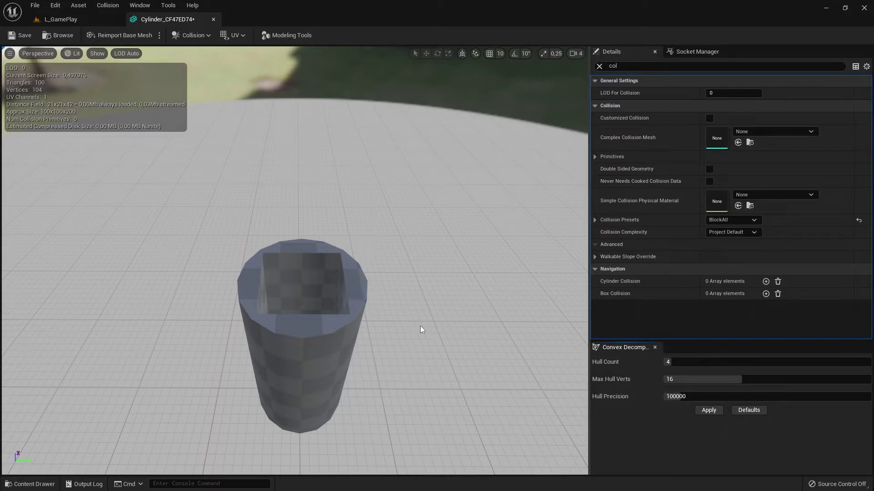
{"action": "mouse_move", "coordinate": [282, 225]}
{"action": "right_mouse_down"}
{"action": "mouse_move", "coordinate": [281, 182]}
{"action": "mouse_move", "coordinate": [314, 291]}
{"action": "mouse_move", "coordinate": [301, 273]}
{"action": "mouse_move", "coordinate": [281, 173]}
{"action": "mouse_move", "coordinate": [282, 291]}
{"action": "mouse_move", "coordinate": [279, 212]}
{"action": "right_mouse_up"}
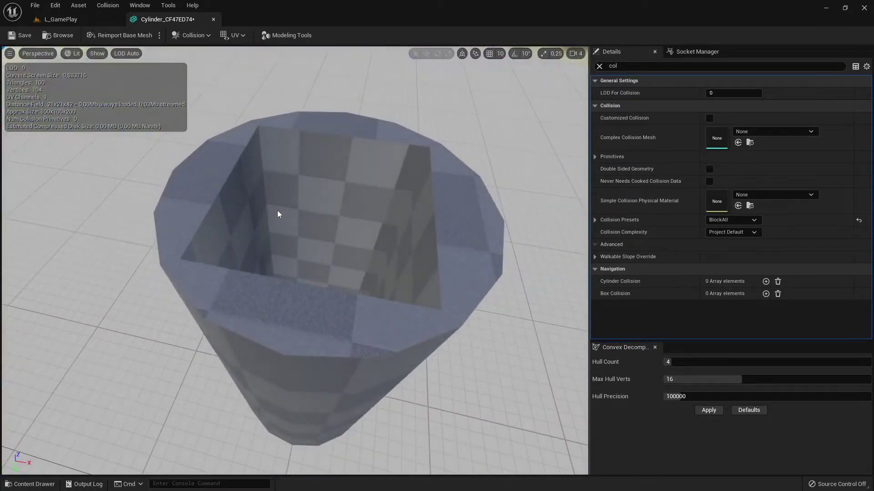
{"action": "right_click_drag", "start_coordinate": [404, 206], "coordinate": [423, 273]}
{"action": "mouse_move", "coordinate": [369, 239]}
{"action": "right_mouse_down"}
{"action": "mouse_move", "coordinate": [382, 282]}
{"action": "mouse_move", "coordinate": [368, 238]}
{"action": "right_mouse_up"}
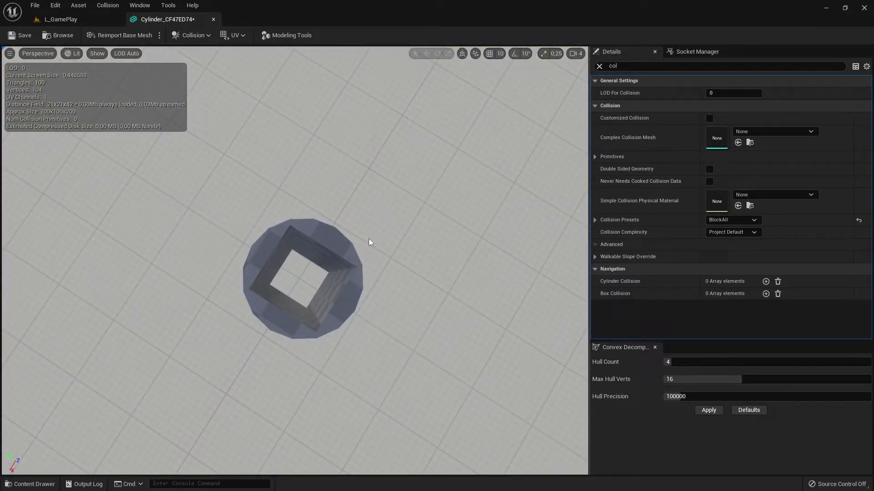
{"action": "right_click_drag", "start_coordinate": [455, 276], "coordinate": [505, 269]}
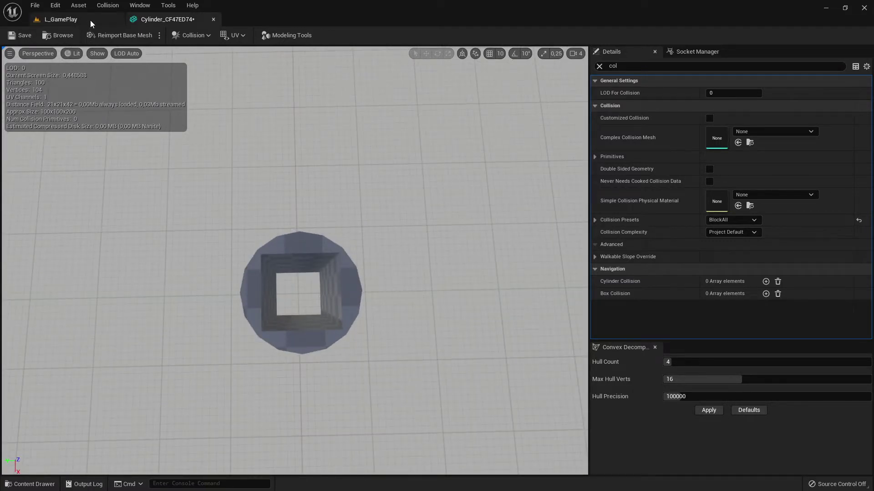
- Generate auto convex collision for the cylinder mesh with a Hull Count of 1
{"action": "left_click", "coordinate": [101, 9]}
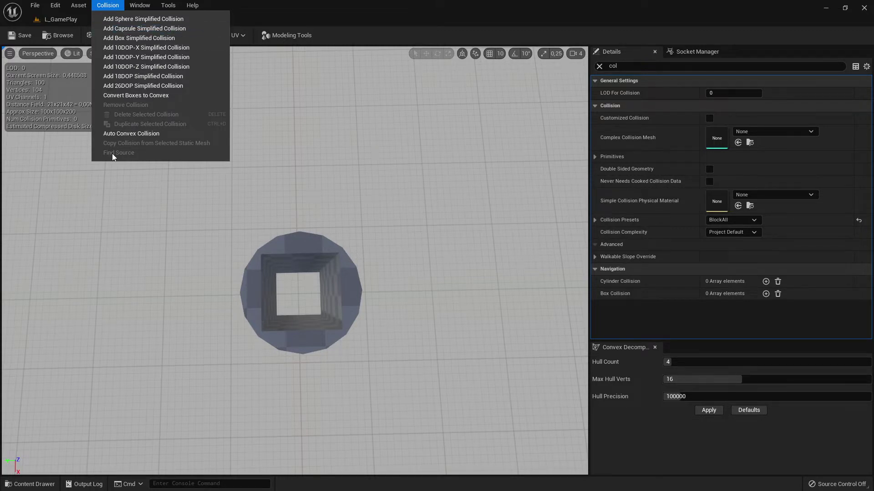
{"action": "left_click", "coordinate": [142, 138]}
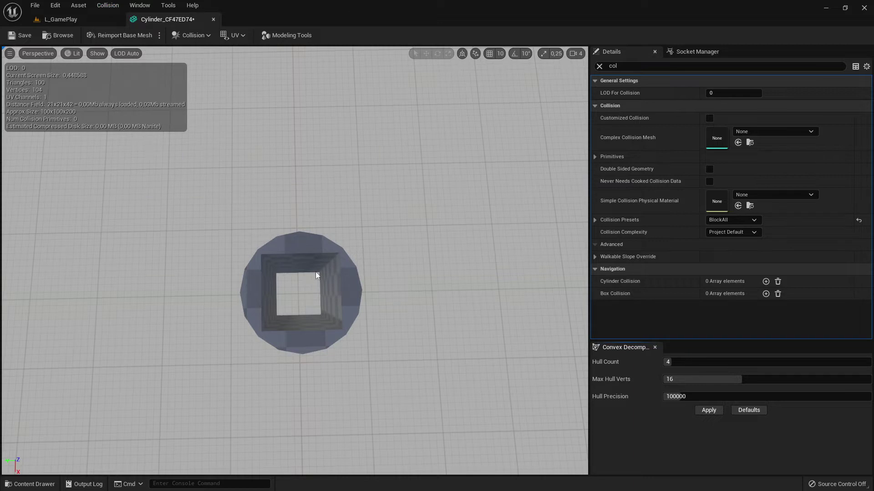
{"action": "left_click_drag", "start_coordinate": [683, 365], "coordinate": [663, 365]}
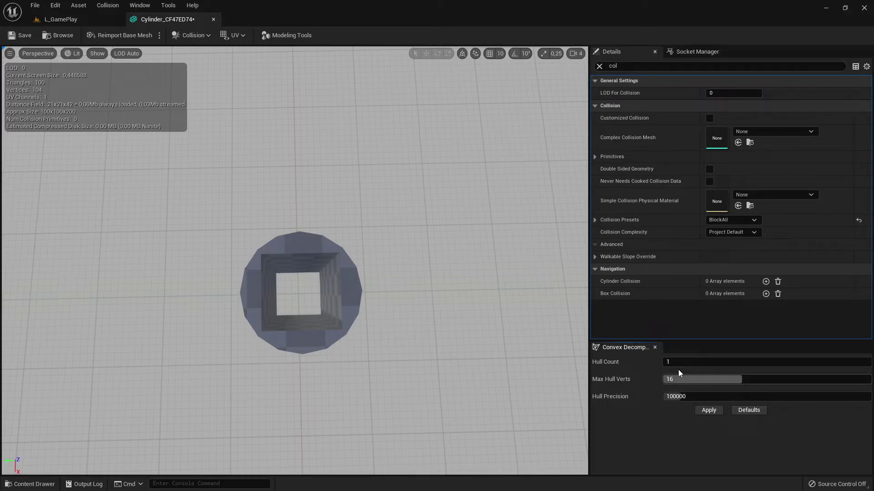
{"action": "left_click", "coordinate": [709, 411]}
- Examine the generated convex hull around the cylinder and across its square passage
{"action": "left_click_drag", "start_coordinate": [430, 352], "coordinate": [460, 346]}
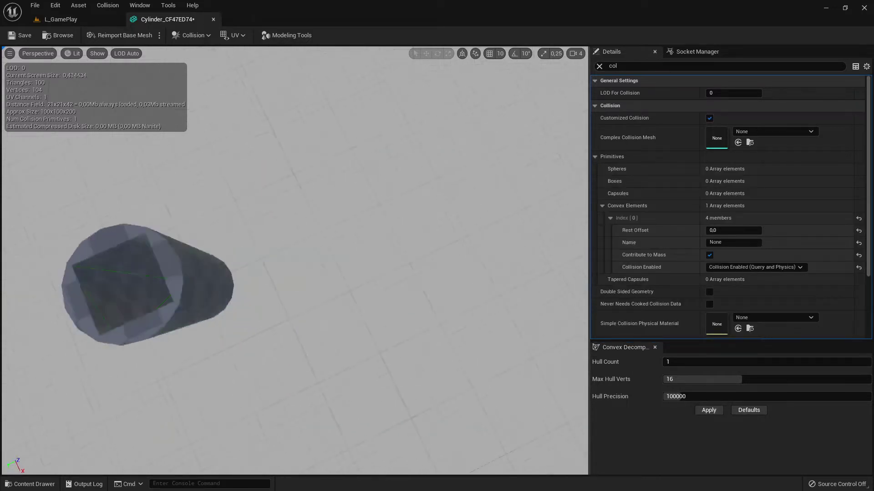
{"action": "right_click_drag", "start_coordinate": [294, 261], "coordinate": [300, 282]}
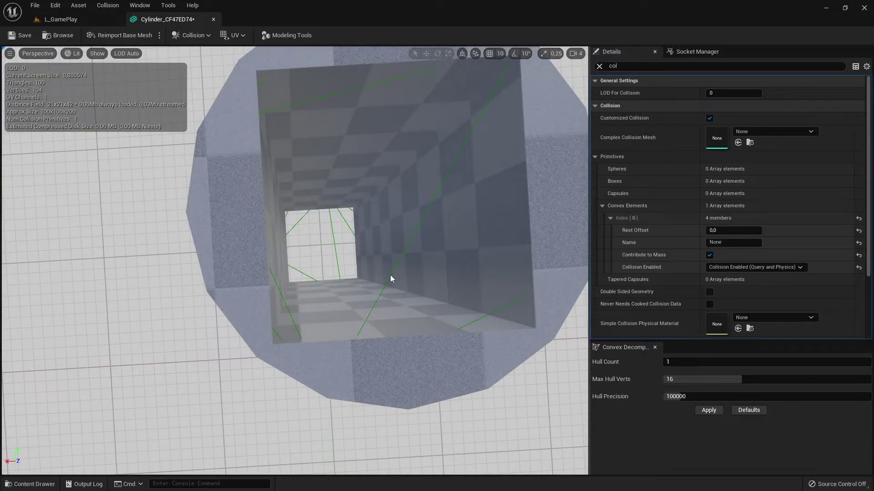
{"action": "right_click_drag", "start_coordinate": [389, 275], "coordinate": [346, 273]}
{"action": "left_click_drag", "start_coordinate": [390, 328], "coordinate": [334, 282]}
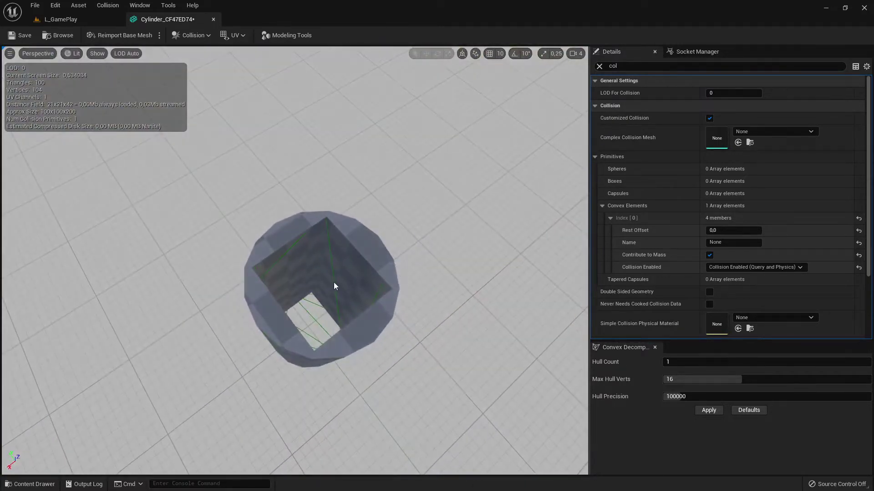
- Move the convex collision hull out beside the cylinder to inspect its shape, and return it around the mesh
{"action": "left_click", "coordinate": [332, 285]}
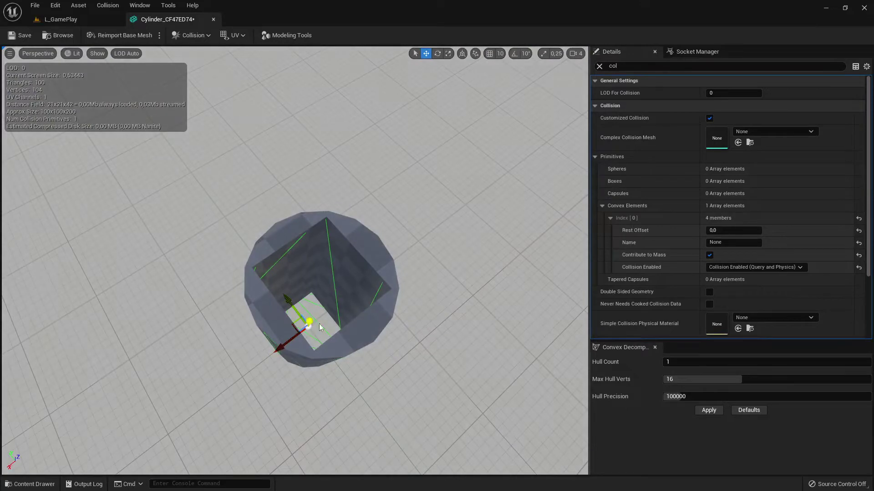
{"action": "left_click_drag", "start_coordinate": [320, 326], "coordinate": [215, 372]}
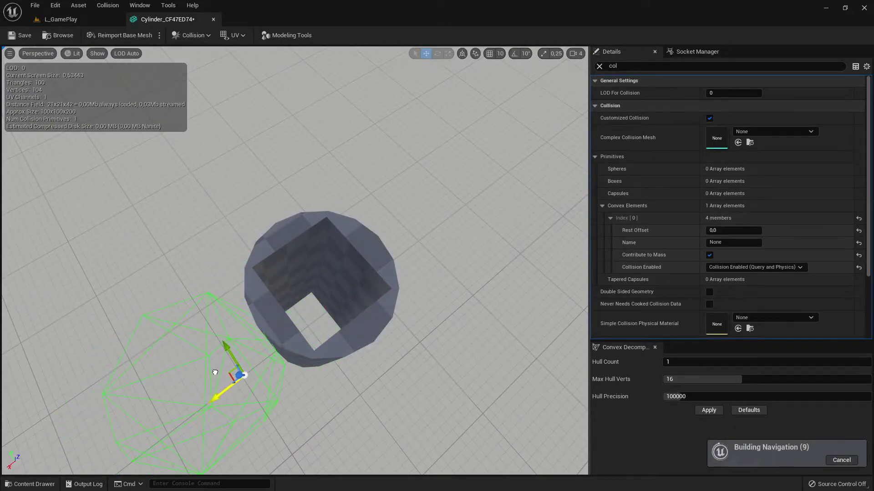
{"action": "right_click_drag", "start_coordinate": [214, 372], "coordinate": [293, 388]}
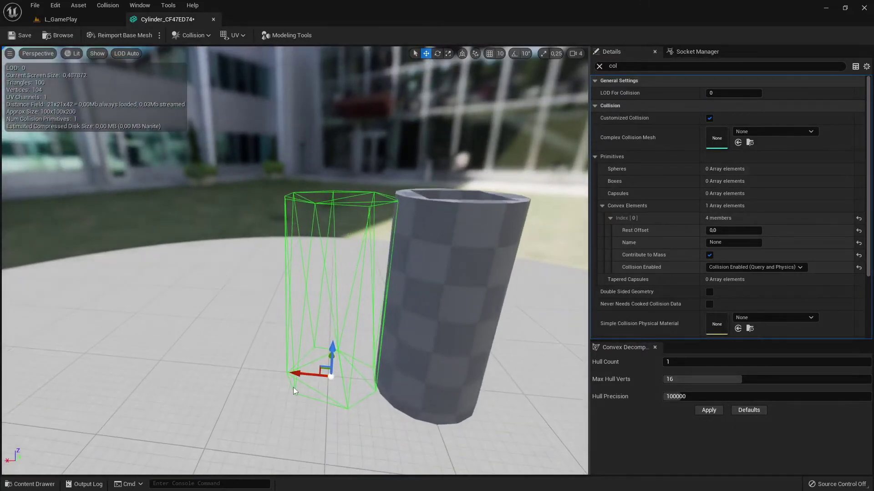
{"action": "left_click_drag", "start_coordinate": [293, 386], "coordinate": [390, 382]}
{"action": "left_click", "coordinate": [676, 363]}
{"action": "right_click_drag", "start_coordinate": [390, 382], "coordinate": [409, 450]}
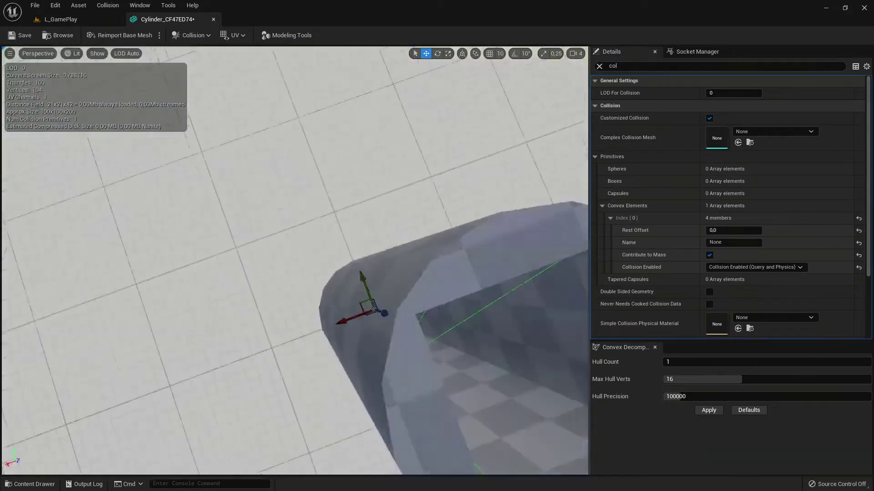
{"action": "right_click_drag", "start_coordinate": [408, 343], "coordinate": [375, 322]}
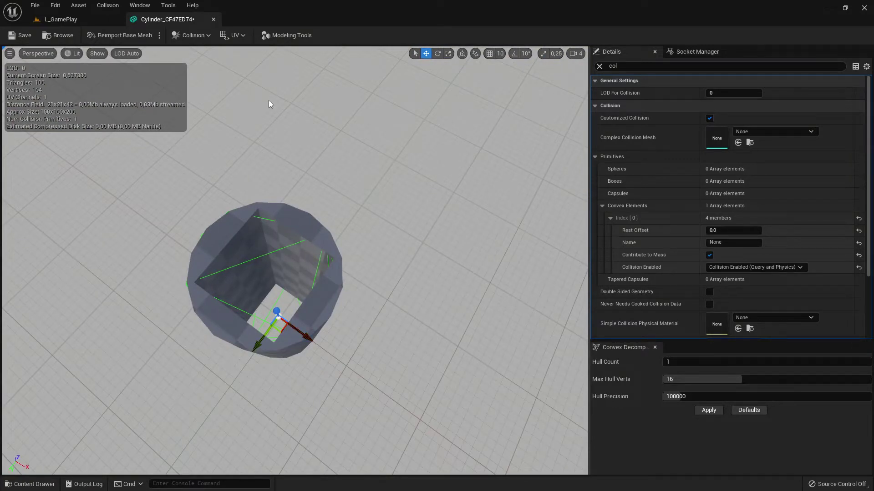
- Remove the cylinder mesh's existing collision and generate auto convex collision with a Hull Count of 2
{"action": "left_click", "coordinate": [108, 5]}
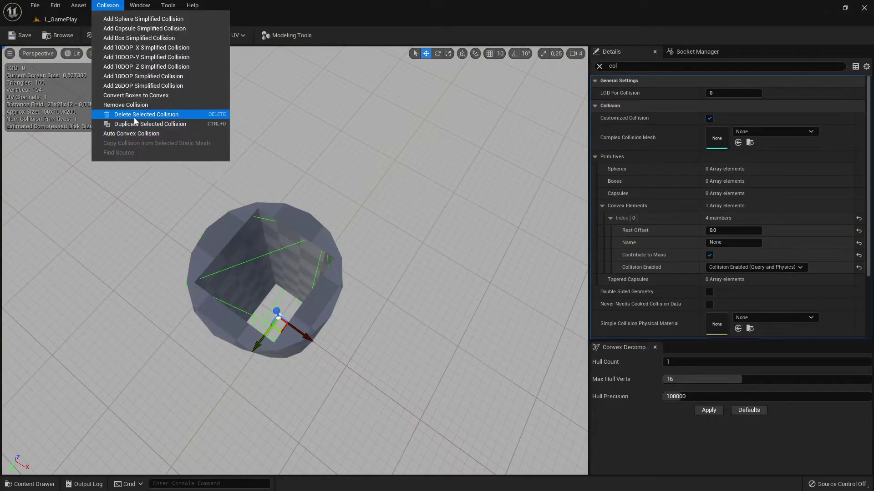
{"action": "left_click", "coordinate": [145, 107]}
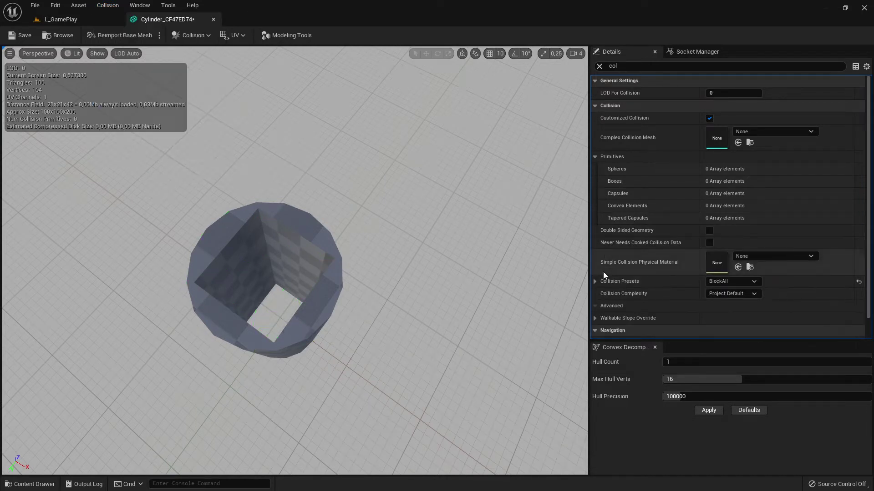
{"action": "left_click", "coordinate": [741, 363]}
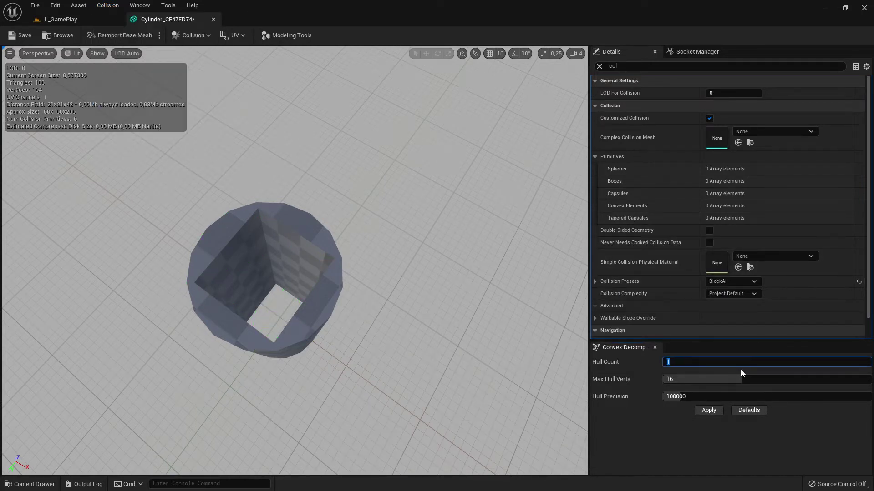
{"action": "type", "text": "2"}
{"action": "left_click", "coordinate": [708, 411]}
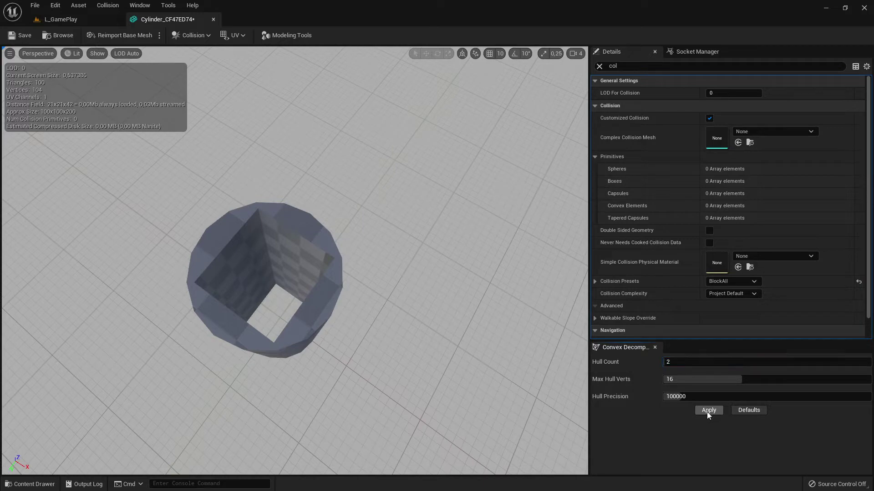
- Set the viewport camera speed to 2 and view the two convex hulls across the cylinder's square passage
{"action": "right_click_drag", "start_coordinate": [364, 332], "coordinate": [306, 341]}
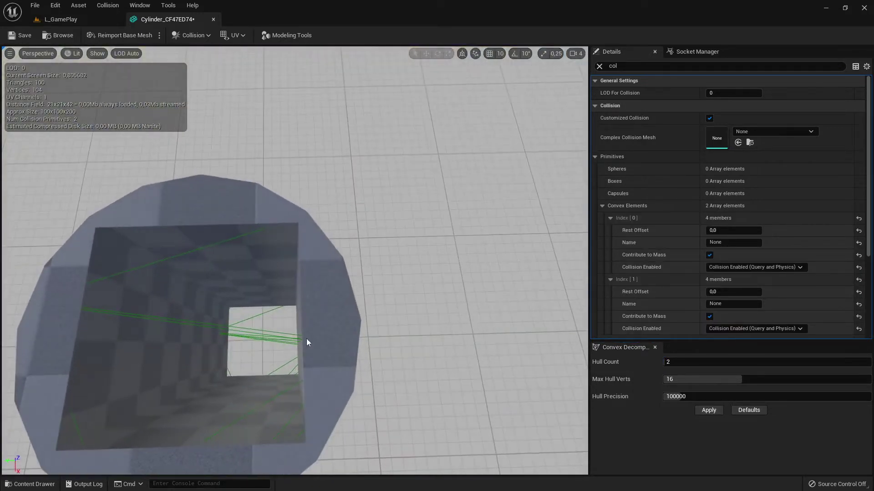
{"action": "left_click", "coordinate": [576, 53]}
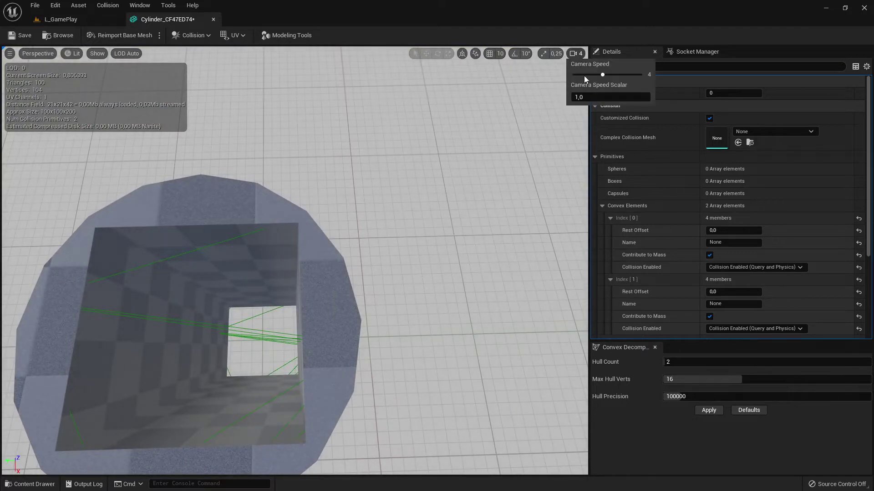
{"action": "right_click_drag", "start_coordinate": [502, 210], "coordinate": [502, 210]}
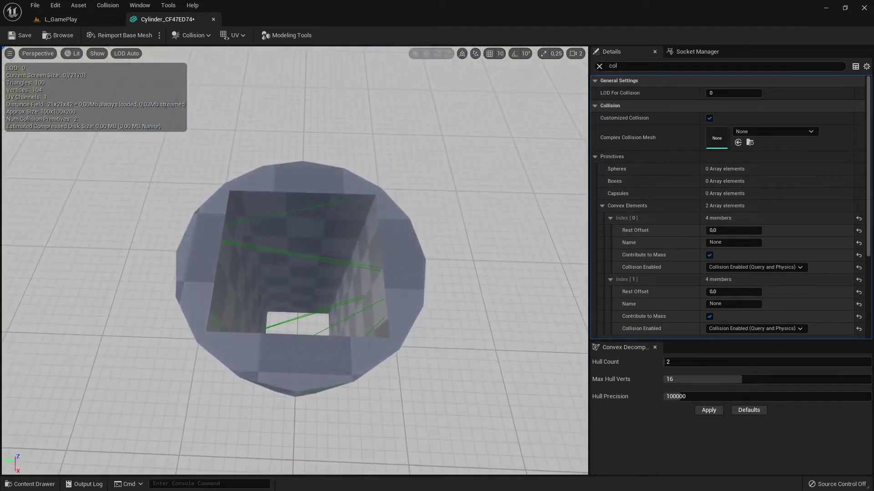
- Move the two convex hulls out to opposite sides of the cylinder to inspect their shapes
{"action": "left_click", "coordinate": [312, 211]}
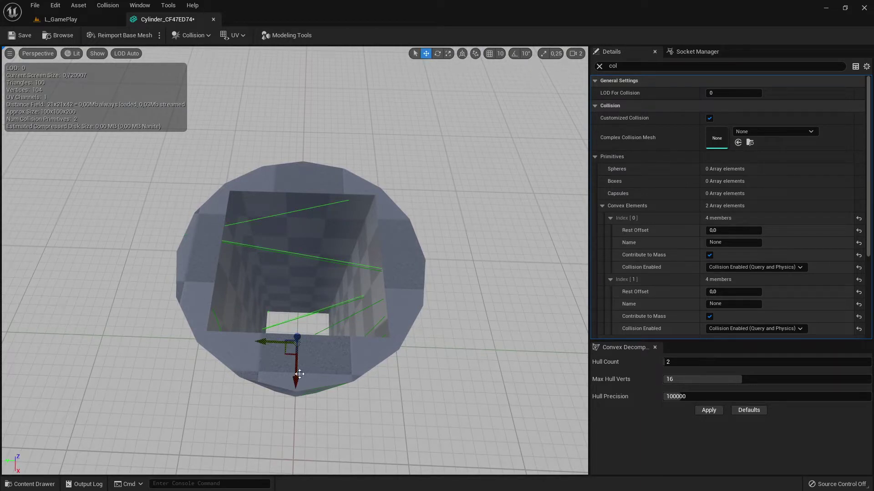
{"action": "left_click_drag", "start_coordinate": [301, 359], "coordinate": [298, 317]}
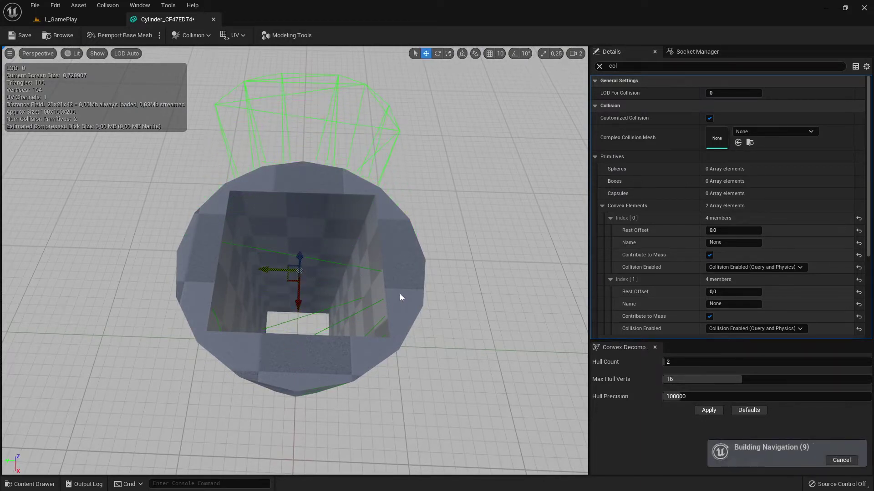
{"action": "left_click", "coordinate": [365, 273]}
{"action": "left_click_drag", "start_coordinate": [303, 377], "coordinate": [300, 449]}
{"action": "left_click_drag", "start_coordinate": [435, 252], "coordinate": [346, 241], "text": "alt"}
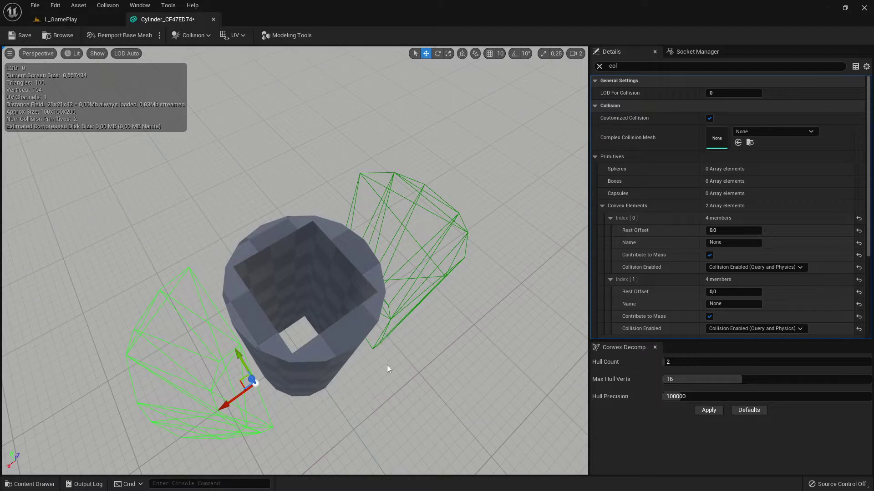
- Replace the cylinder's collision with auto convex collision using a Hull Count of 10, and inspect the hulls around the square passage
{"action": "left_click", "coordinate": [107, 5]}
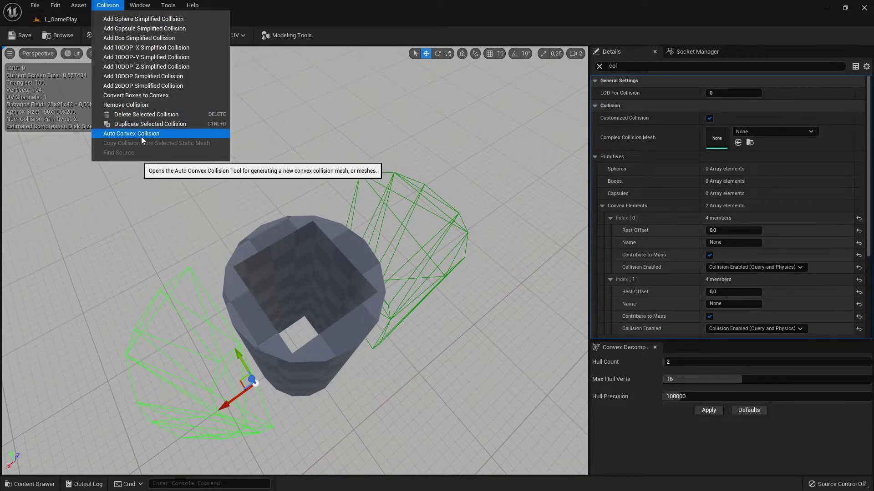
{"action": "left_click", "coordinate": [155, 275]}
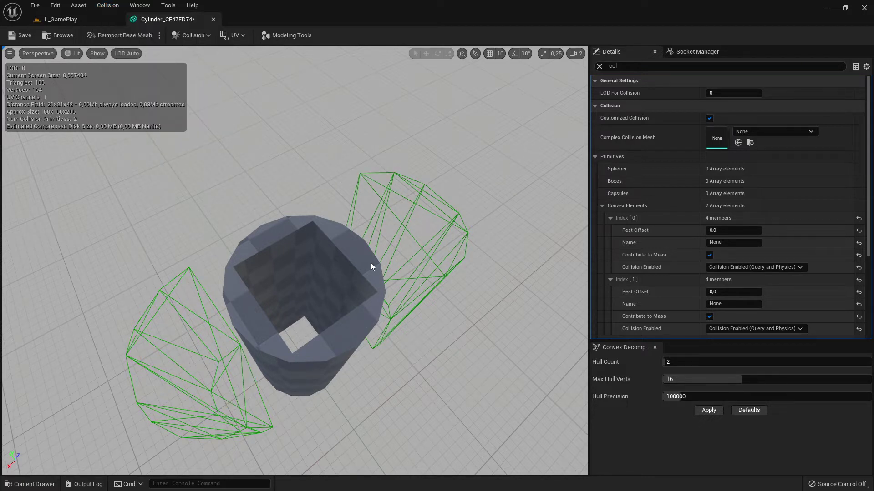
{"action": "right_click_drag", "start_coordinate": [295, 260], "coordinate": [245, 273]}
{"action": "left_click", "coordinate": [107, 5]}
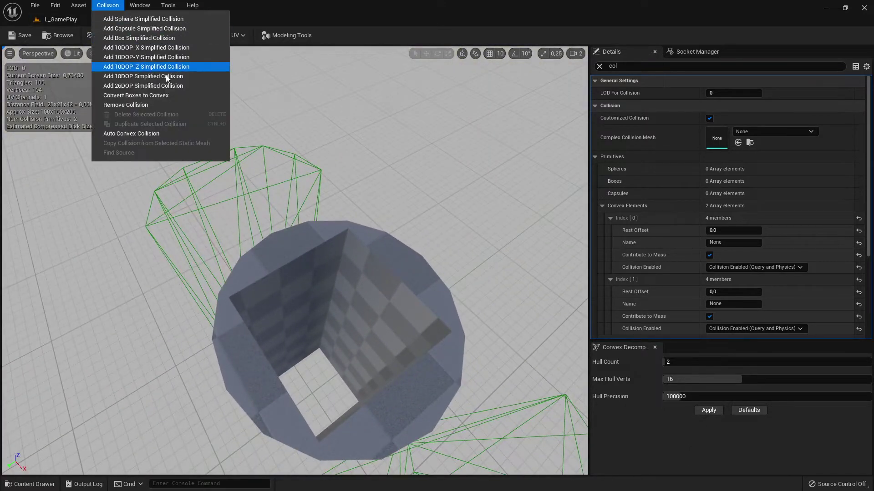
{"action": "left_click", "coordinate": [137, 108]}
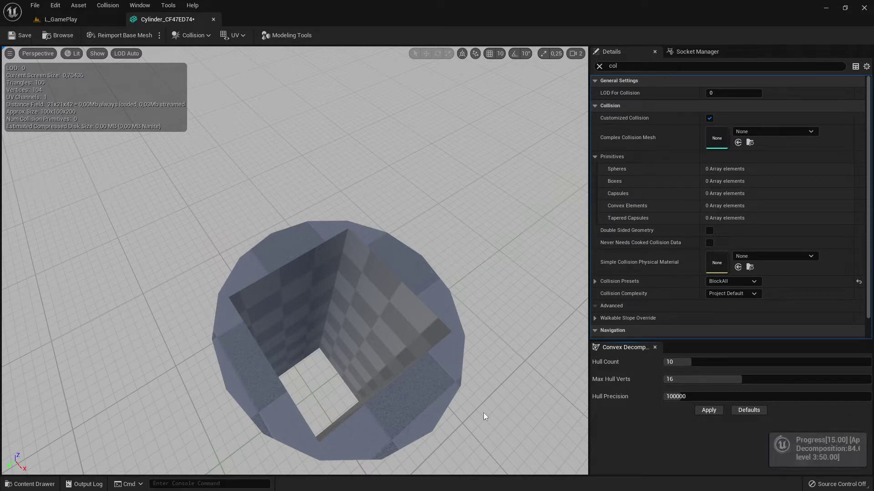
{"action": "right_click_drag", "start_coordinate": [473, 367], "coordinate": [378, 405]}
{"action": "left_click_drag", "start_coordinate": [439, 350], "coordinate": [471, 367]}
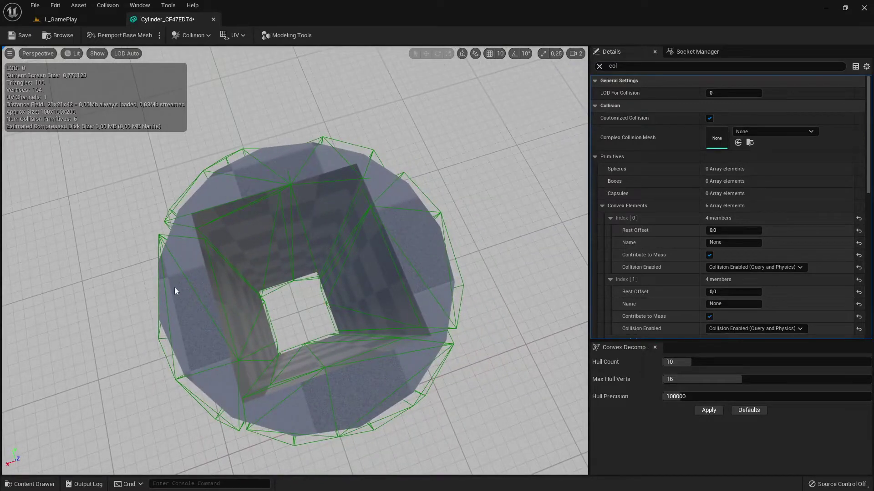
{"action": "left_click_drag", "start_coordinate": [212, 388], "coordinate": [310, 278]}
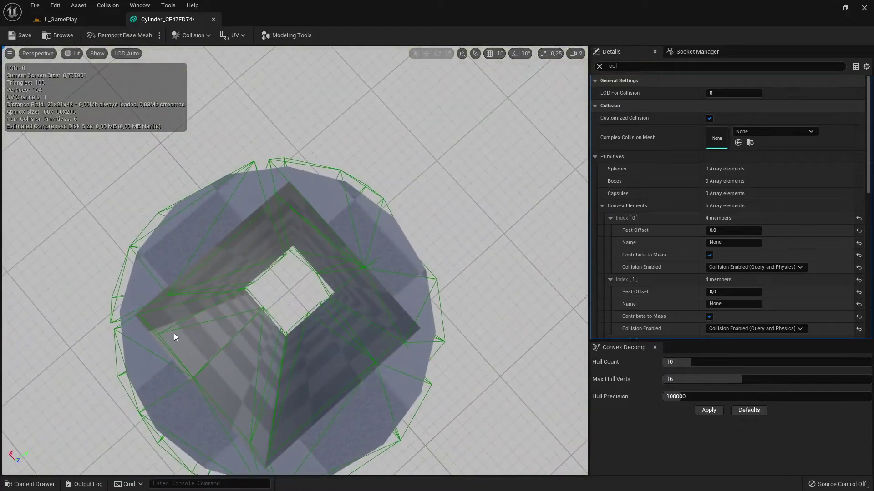
{"action": "left_click_drag", "start_coordinate": [286, 313], "coordinate": [246, 332]}
{"action": "left_click_drag", "start_coordinate": [179, 319], "coordinate": [391, 241]}
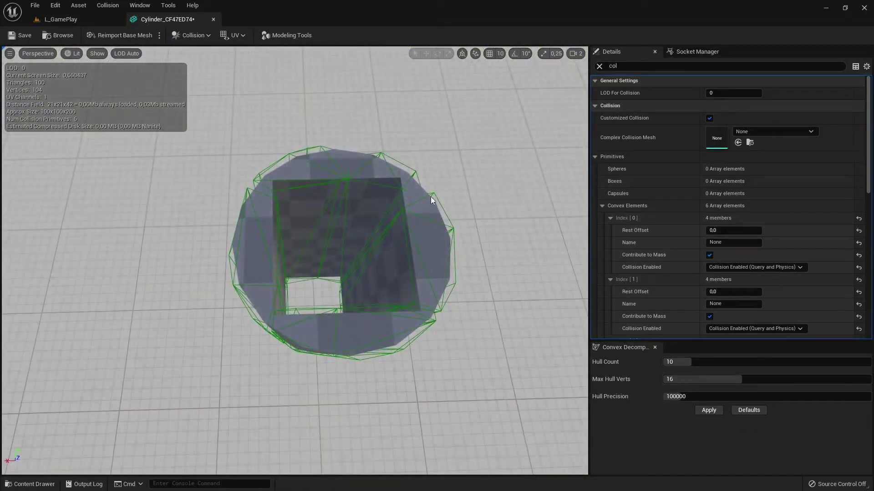
- Separate three of the convex hulls from the cylinder by moving each one outward from its wall
{"action": "left_click", "coordinate": [448, 272]}
{"action": "left_click_drag", "start_coordinate": [299, 305], "coordinate": [364, 302]}
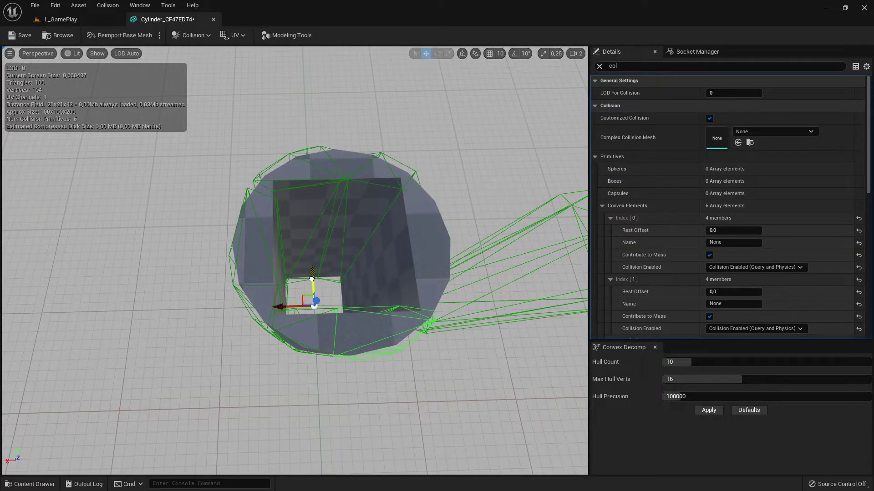
{"action": "left_click_drag", "start_coordinate": [311, 279], "coordinate": [312, 339]}
{"action": "left_click", "coordinate": [294, 312]}
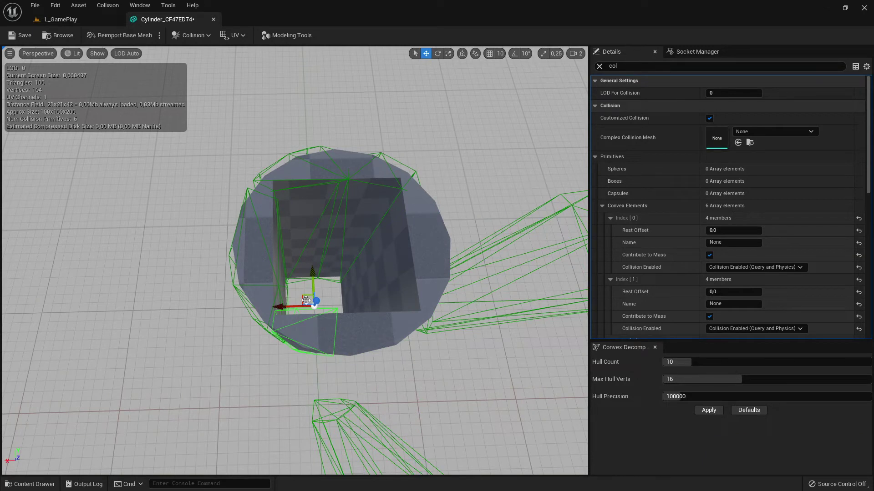
{"action": "left_click_drag", "start_coordinate": [306, 292], "coordinate": [314, 306]}
{"action": "left_click_drag", "start_coordinate": [314, 269], "coordinate": [316, 377]}
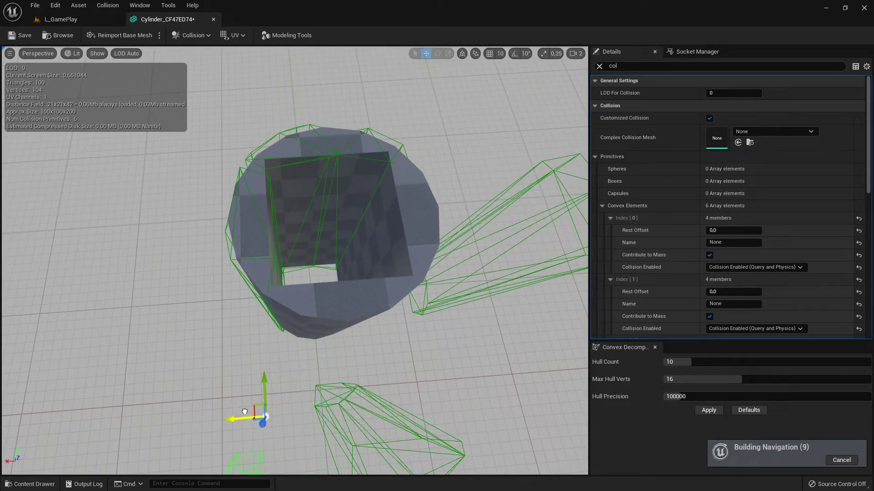
- Move the remaining three convex hulls outward and examine all the separated pieces around the cylinder
{"action": "left_click", "coordinate": [275, 266]}
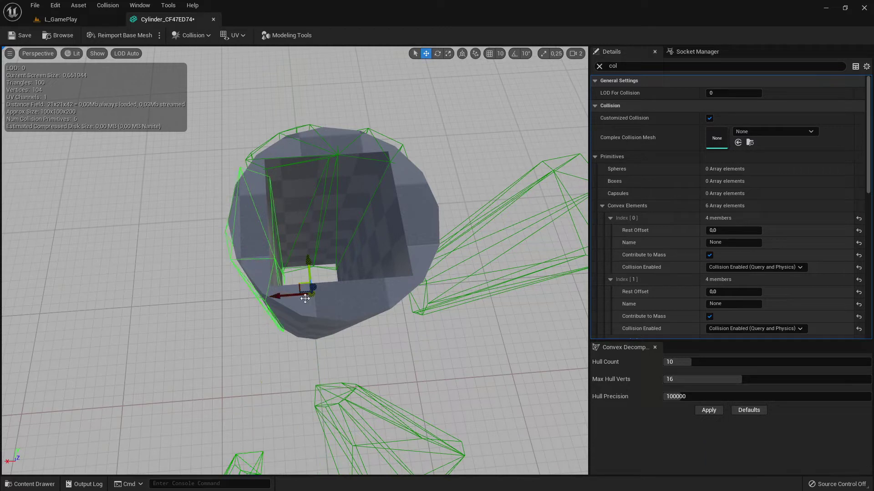
{"action": "left_click_drag", "start_coordinate": [289, 296], "coordinate": [227, 296]}
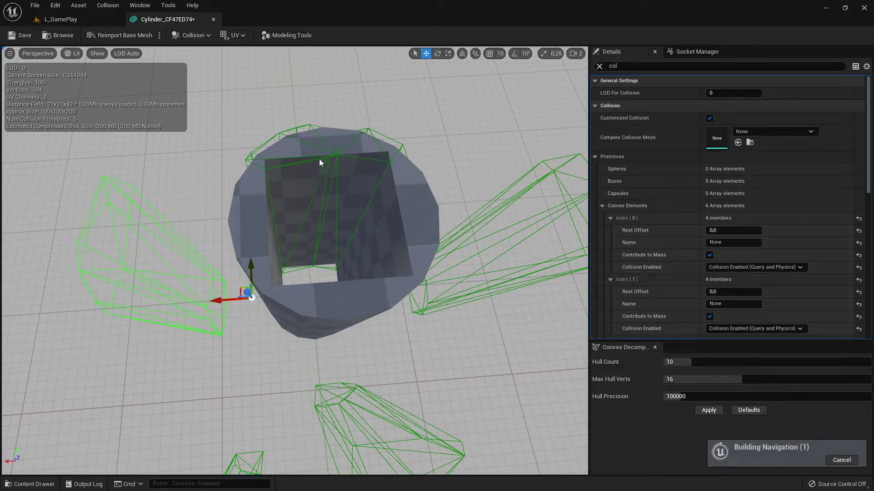
{"action": "left_click", "coordinate": [321, 163]}
{"action": "left_click_drag", "start_coordinate": [308, 272], "coordinate": [302, 228]}
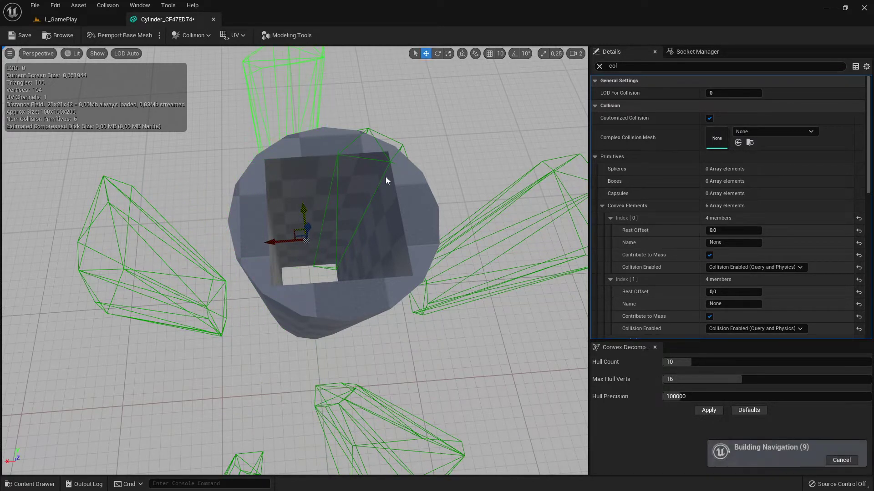
{"action": "left_click", "coordinate": [401, 154]}
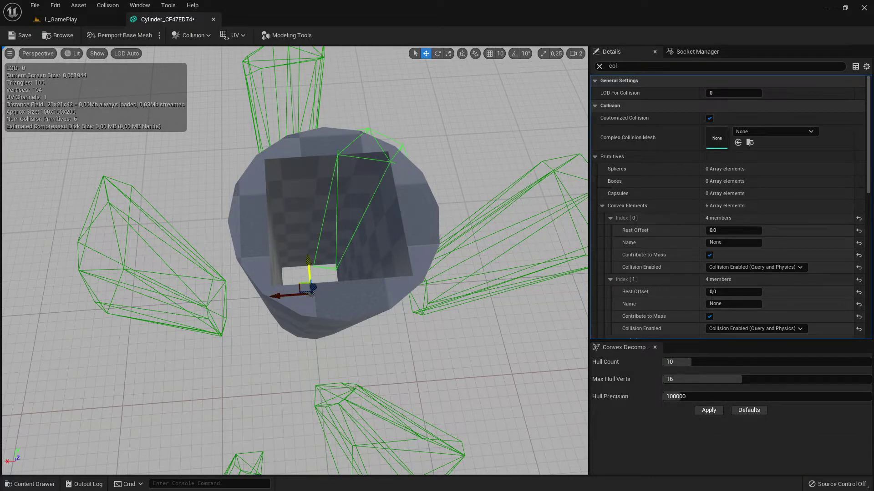
{"action": "left_click_drag", "start_coordinate": [309, 272], "coordinate": [308, 245]}
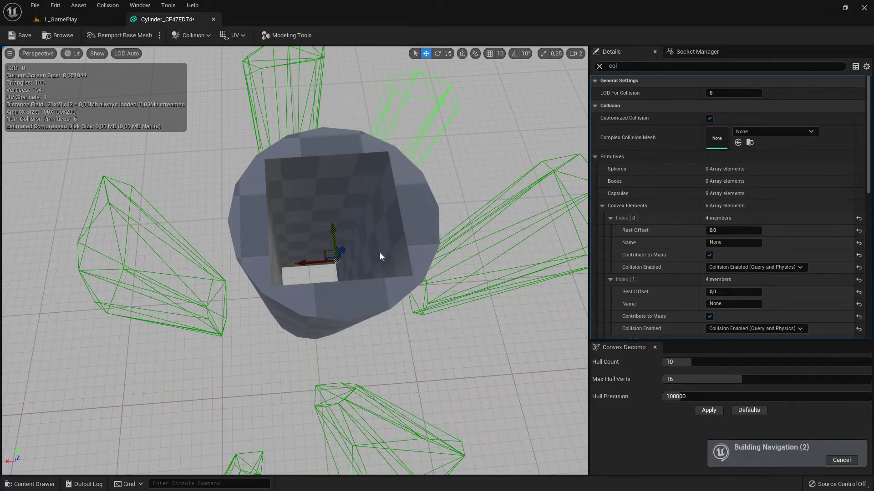
{"action": "right_click_drag", "start_coordinate": [380, 257], "coordinate": [427, 241]}
{"action": "right_click_drag", "start_coordinate": [503, 333], "coordinate": [563, 313]}
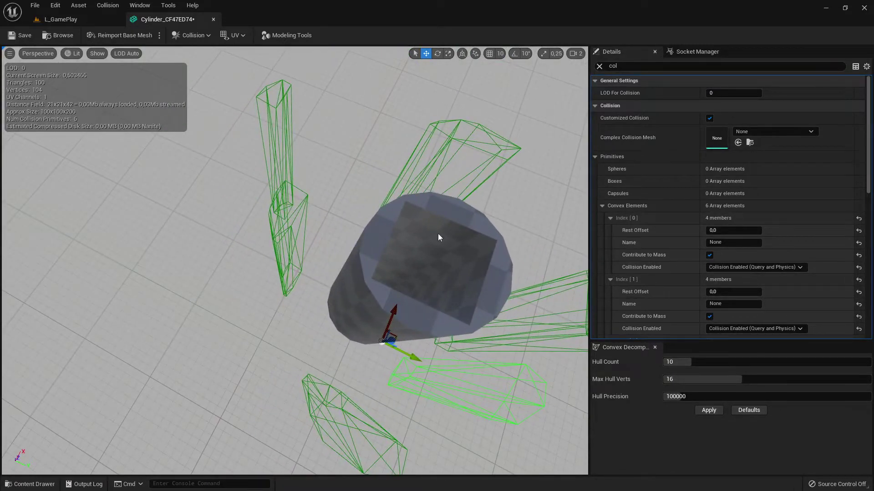
{"action": "left_click_drag", "start_coordinate": [438, 234], "coordinate": [430, 274]}
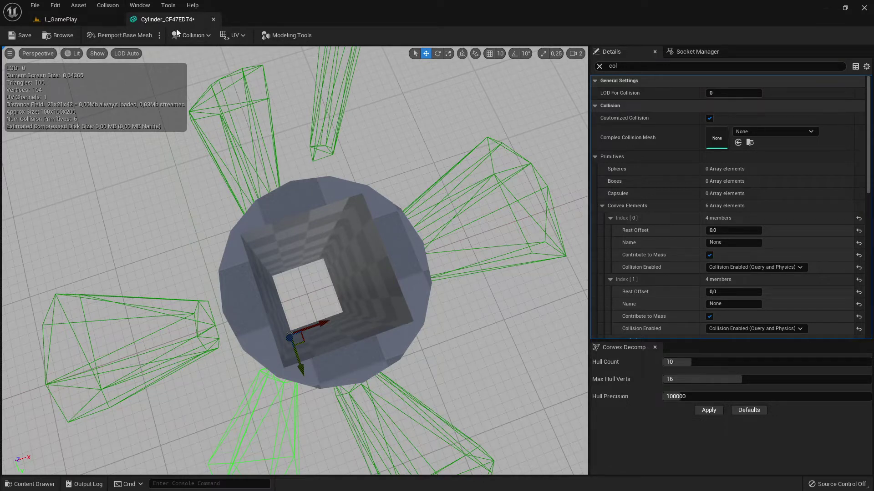
- Remove the displaced collision, regenerate auto convex collision with a Hull Count of 7, and check the hulls leave the passage open
{"action": "left_click", "coordinate": [107, 5]}
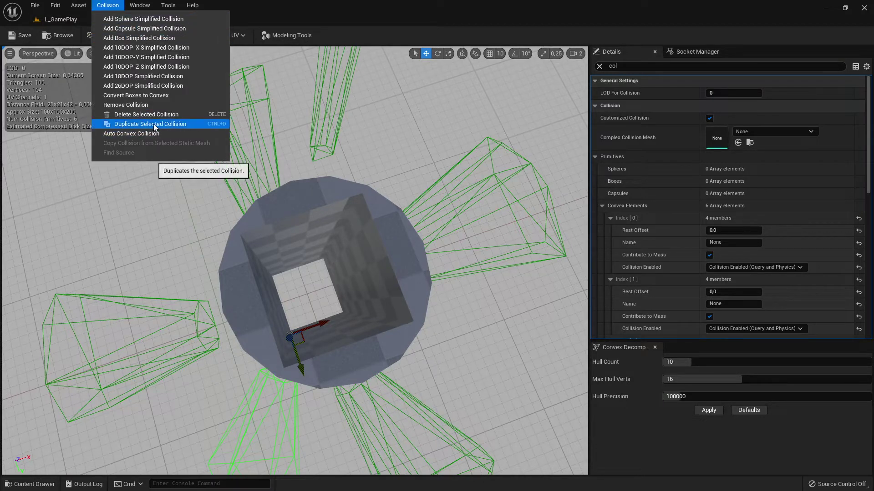
{"action": "left_click", "coordinate": [137, 105]}
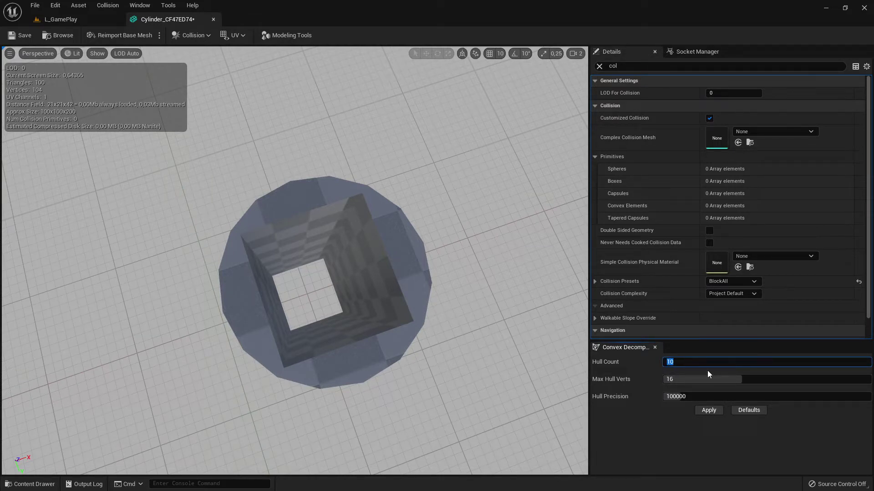
{"action": "key", "text": "BackSpace"}
{"action": "left_click", "coordinate": [707, 410]}
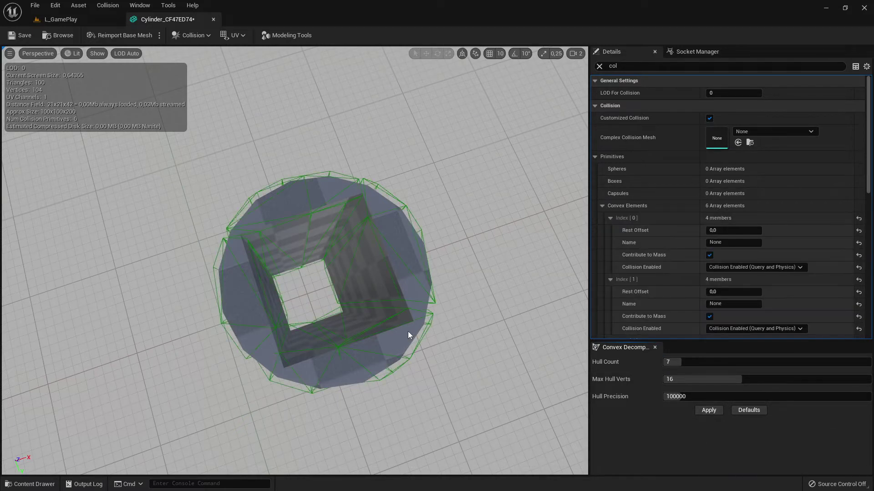
{"action": "right_click_drag", "start_coordinate": [372, 332], "coordinate": [364, 282]}
{"action": "left_click_drag", "start_coordinate": [500, 177], "coordinate": [346, 261]}
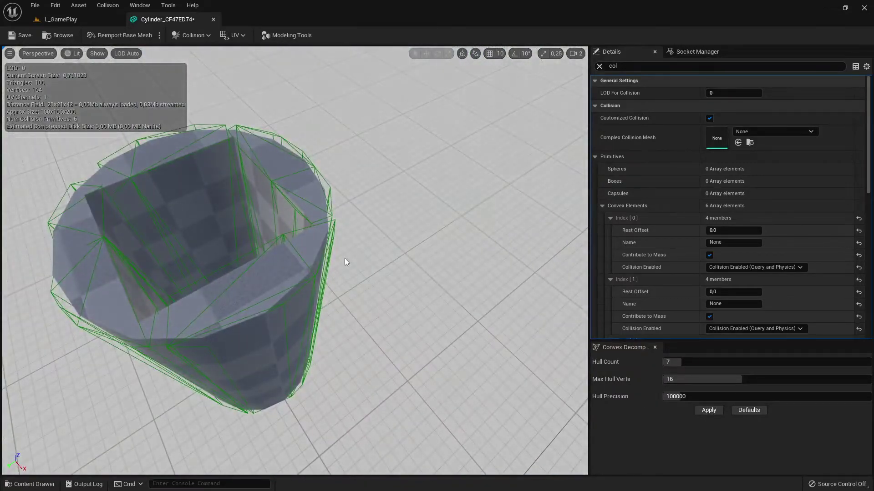
- Save the cylinder mesh and return to the L_GamePlay level, viewing Cylinder2's square passage
{"action": "left_click", "coordinate": [6, 35]}
{"action": "left_click", "coordinate": [73, 20]}
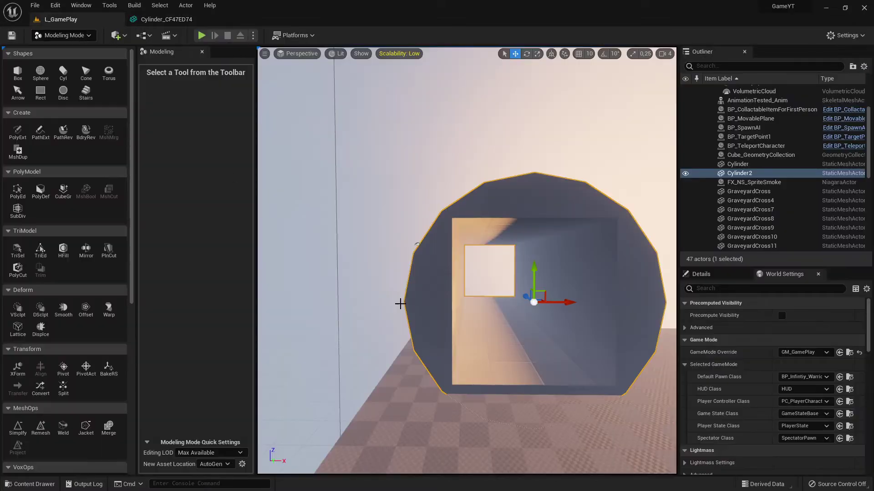
{"action": "left_click_drag", "start_coordinate": [399, 302], "coordinate": [396, 297]}
{"action": "right_click_drag", "start_coordinate": [379, 210], "coordinate": [378, 209]}
{"action": "key", "text": "d"}
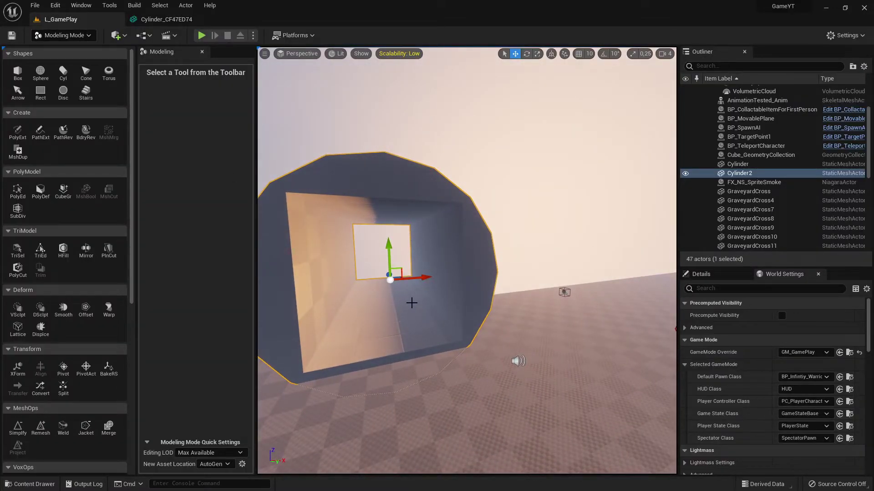
- Switch the level editor from Modeling Mode to selection mode with Cylinder2 selected
{"action": "right_click", "coordinate": [732, 174]}
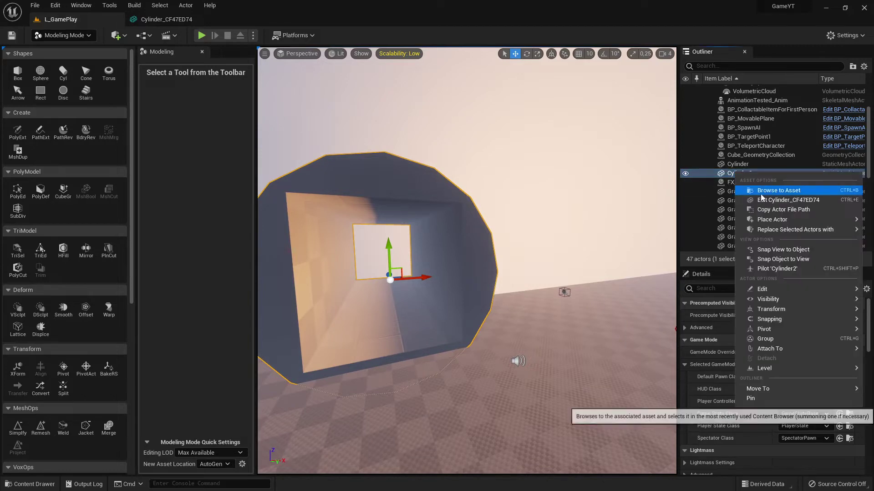
{"action": "left_click", "coordinate": [748, 187]}
{"action": "left_click", "coordinate": [64, 36]}
{"action": "left_click", "coordinate": [82, 51]}
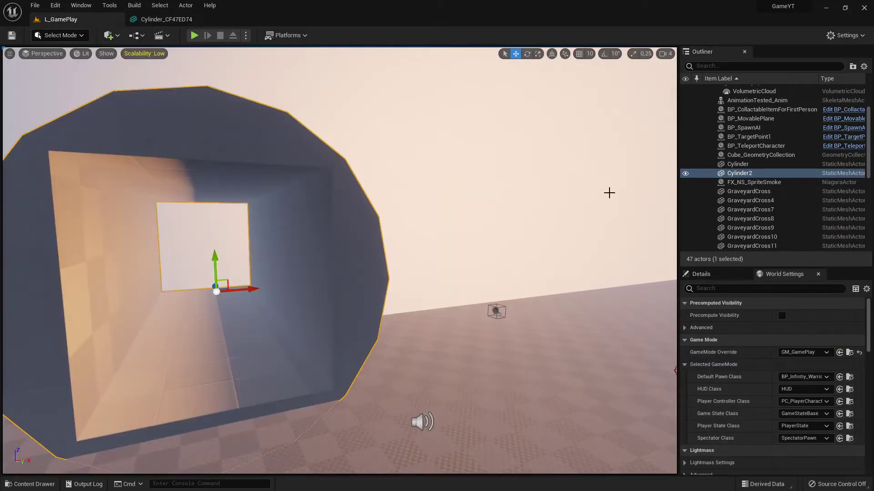
- Locate Cylinder2's mesh asset Cylinder_CF47ED74, place a new instance of it in the level, and delete Cylinder2
{"action": "right_click", "coordinate": [757, 176]}
{"action": "left_click", "coordinate": [758, 189]}
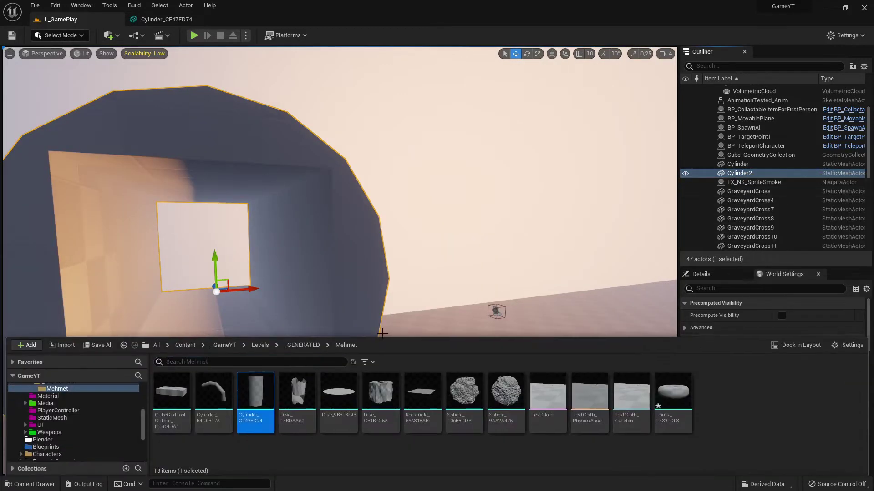
{"action": "left_click_drag", "start_coordinate": [268, 415], "coordinate": [518, 344]}
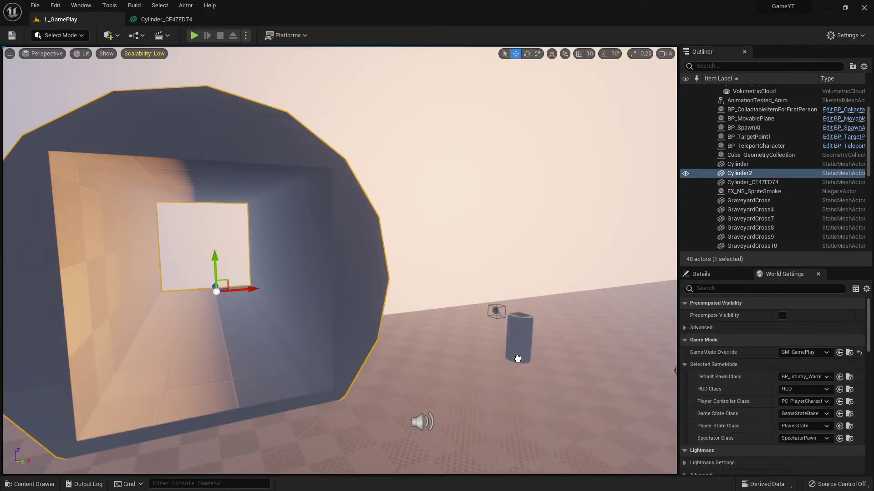
{"action": "left_click", "coordinate": [373, 240]}
{"action": "key", "text": "Delete"}
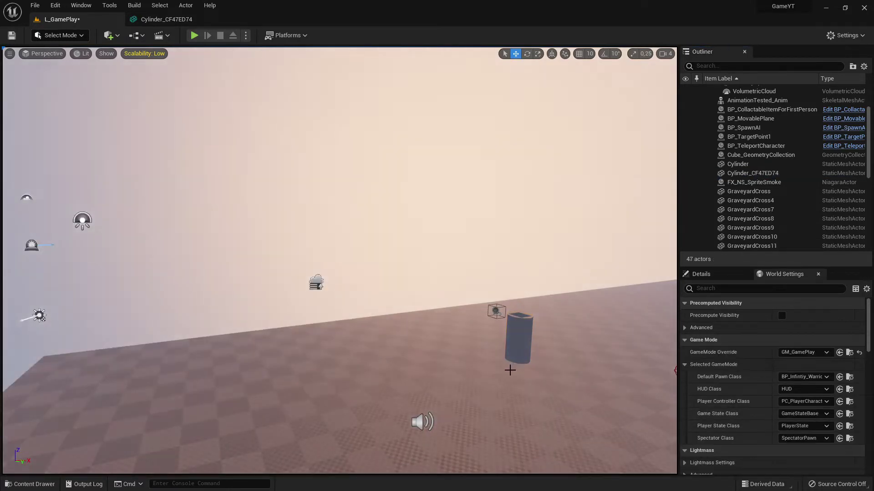
- Move the new cylinder to an open area of the floor and rotate it about 90 degrees onto its side
{"action": "mouse_move", "coordinate": [506, 364]}
{"action": "right_mouse_down"}
{"action": "mouse_move", "coordinate": [563, 448]}
{"action": "mouse_move", "coordinate": [505, 363]}
{"action": "right_mouse_up"}
{"action": "left_click", "coordinate": [464, 332]}
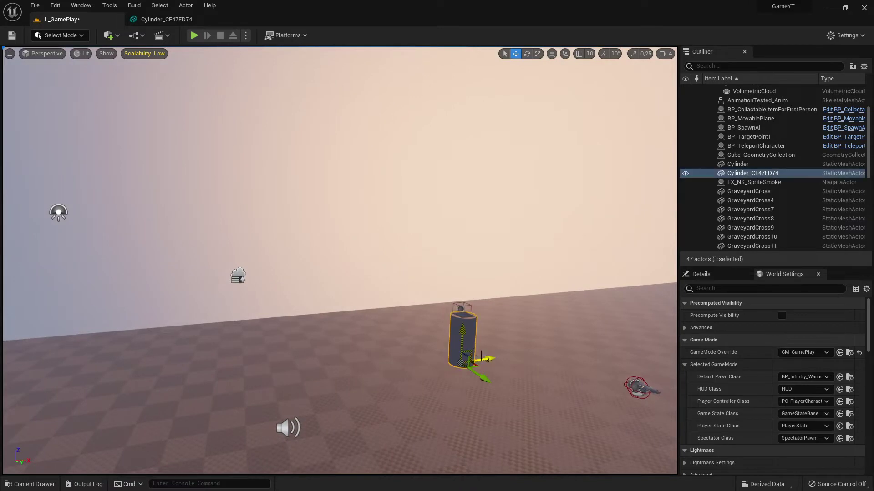
{"action": "left_click_drag", "start_coordinate": [494, 357], "coordinate": [218, 449]}
{"action": "key", "text": "e"}
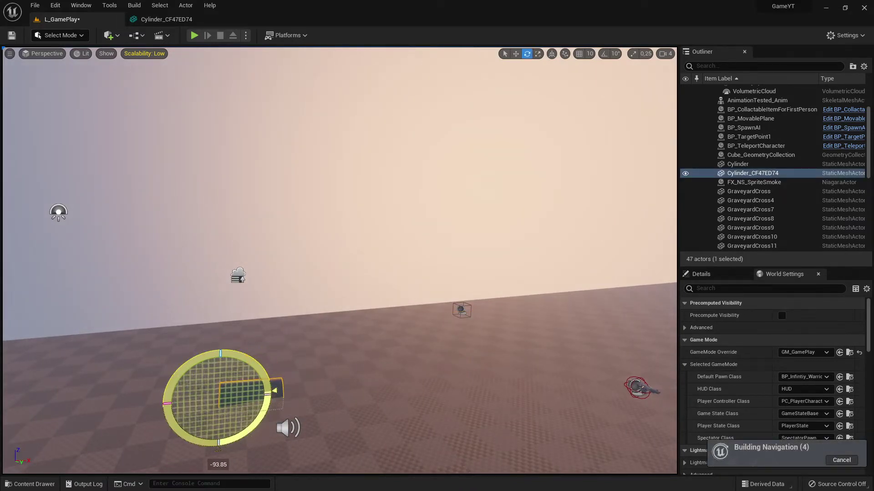
{"action": "left_click_drag", "start_coordinate": [256, 368], "coordinate": [257, 366]}
- Scale the cylinder up to a walk-through tunnel and reposition it at floor level
{"action": "key", "text": "w"}
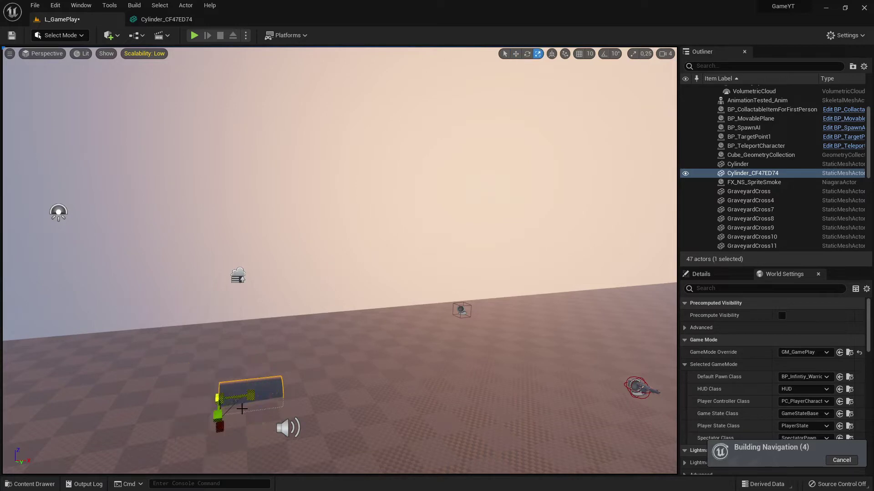
{"action": "left_click_drag", "start_coordinate": [221, 397], "coordinate": [291, 355]}
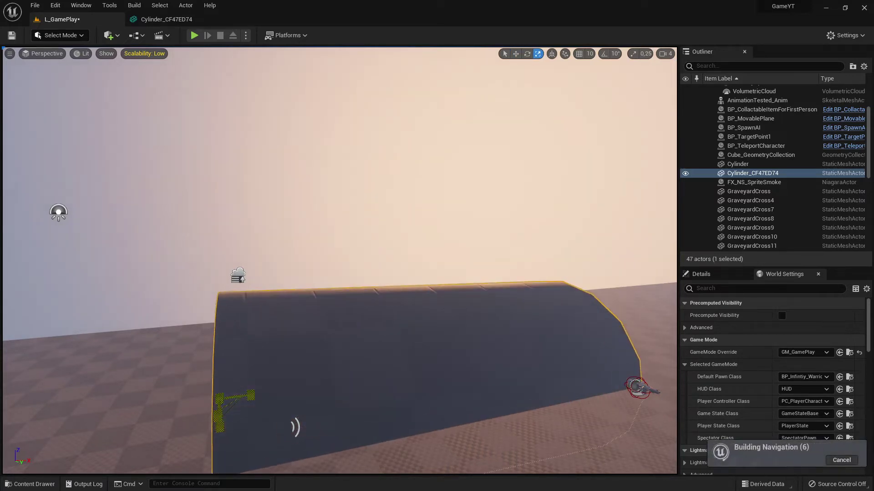
{"action": "left_click_drag", "start_coordinate": [259, 395], "coordinate": [68, 406]}
{"action": "right_click_drag", "start_coordinate": [425, 381], "coordinate": [334, 358]}
{"action": "right_click_drag", "start_coordinate": [542, 330], "coordinate": [451, 362]}
{"action": "left_click_drag", "start_coordinate": [359, 308], "coordinate": [365, 284]}
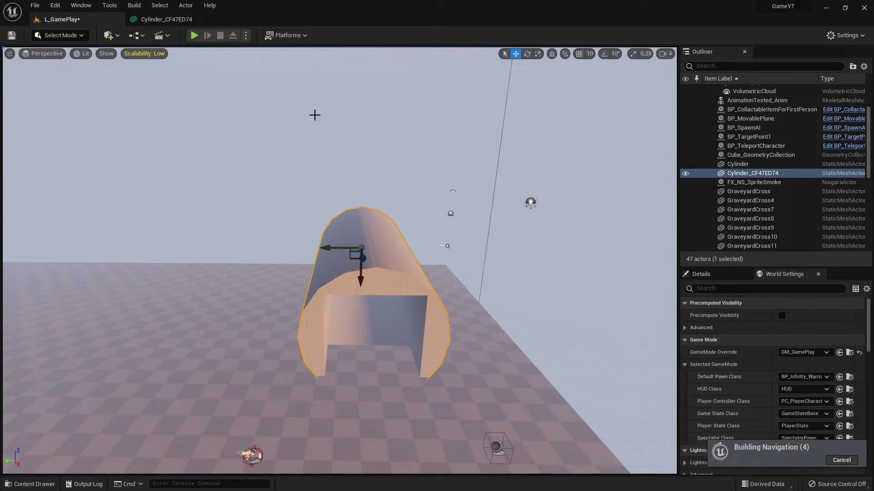
- Play the level, run the character through the cylinder's square passage to test its collision, and stop the play session
{"action": "left_click", "coordinate": [194, 35]}
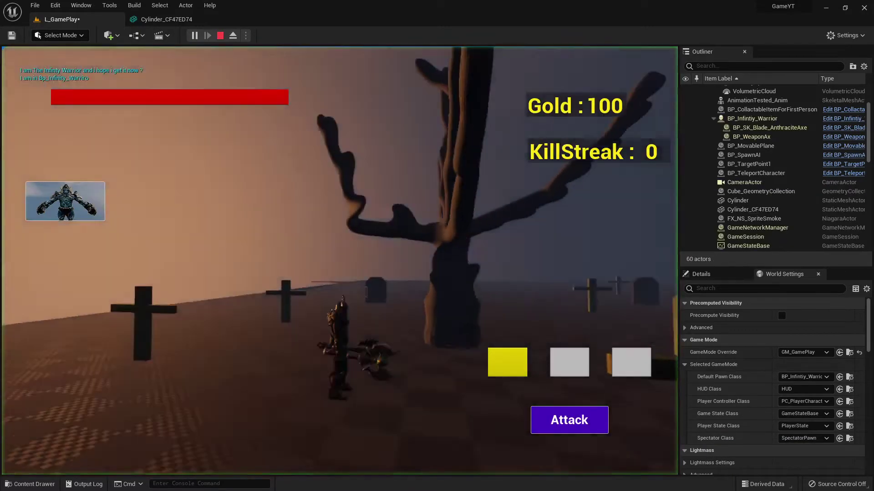
{"action": "key", "text": "w"}
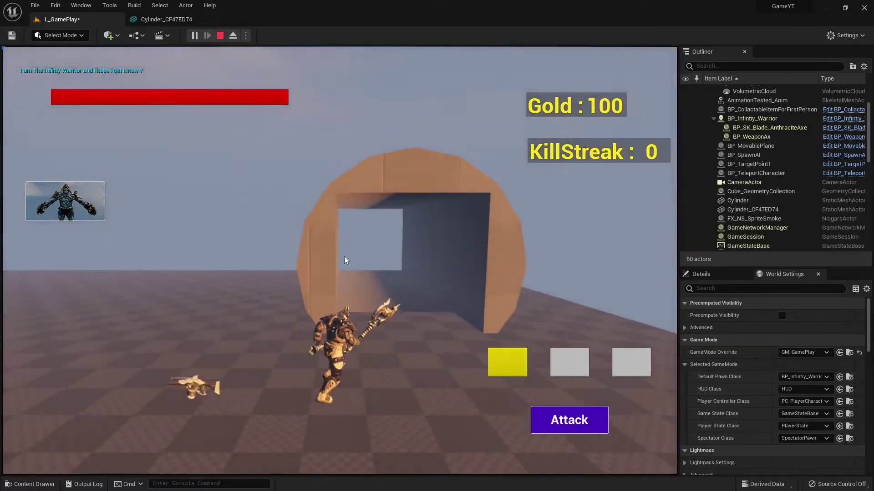
{"action": "key", "text": "w"}
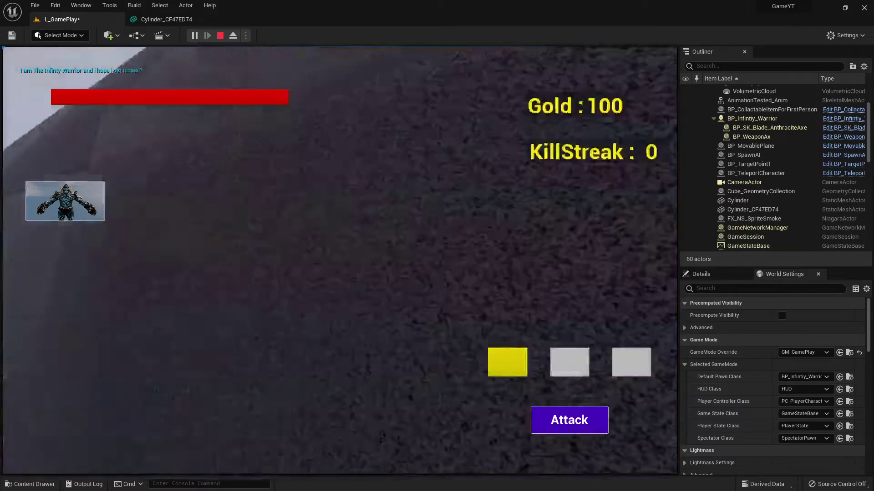
{"action": "key", "text": "w"}
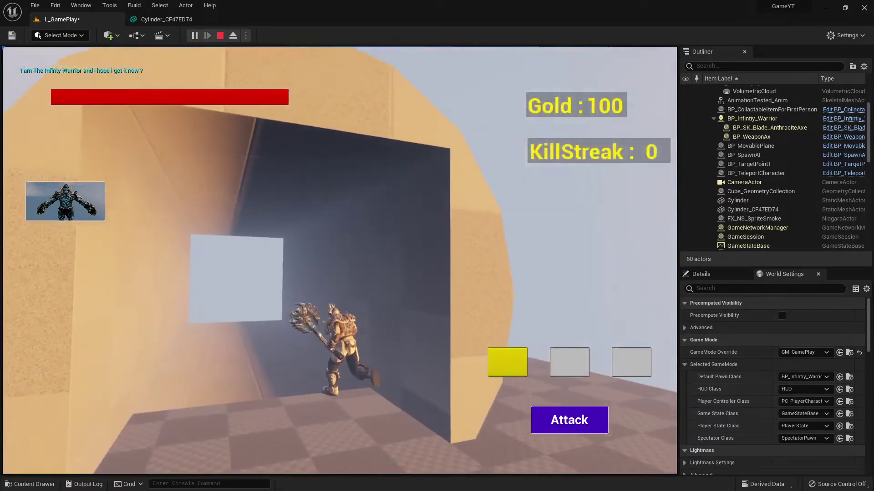
{"action": "key", "text": "w"}
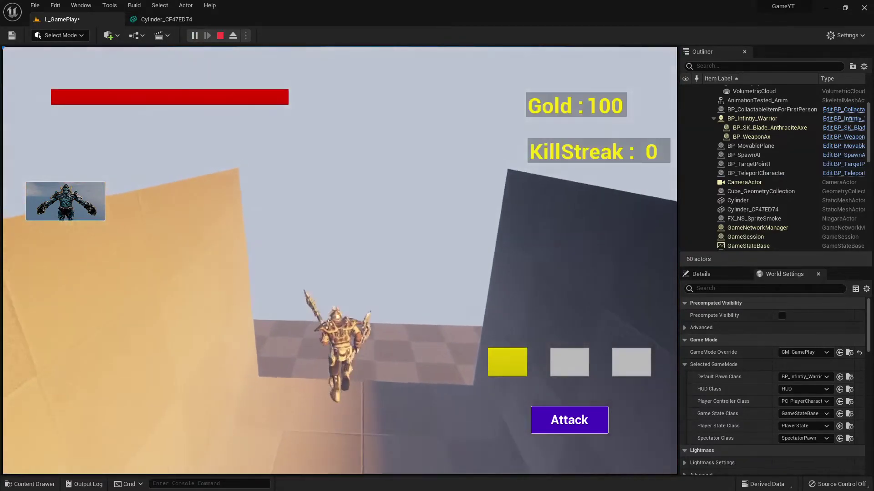
{"action": "key", "text": "w"}
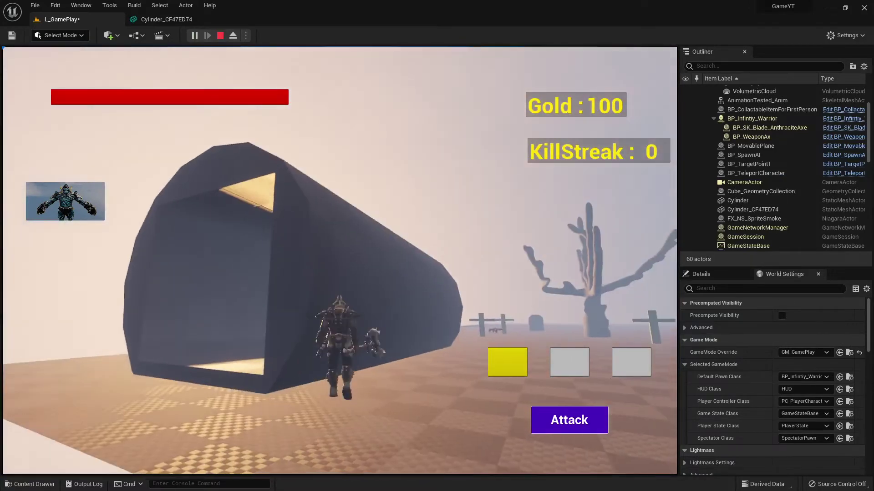
{"action": "key", "text": "shift+F1"}
{"action": "left_click", "coordinate": [222, 37]}
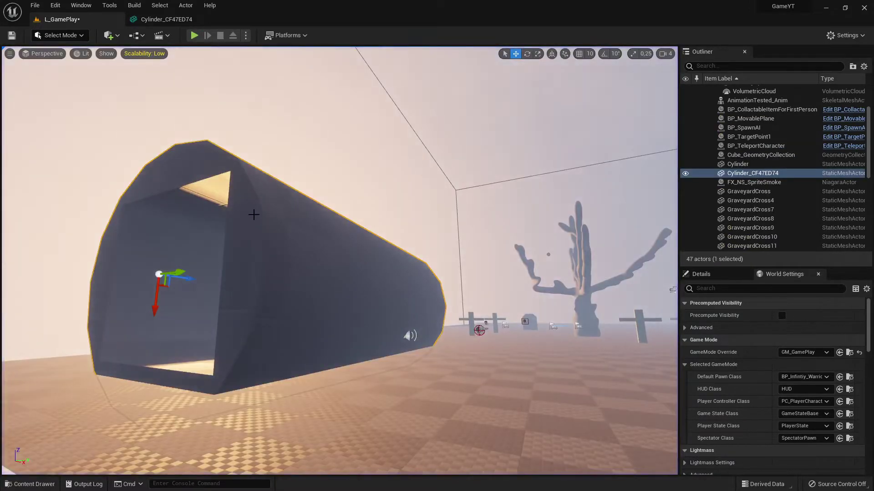
- Return to the Cylinder_CF47ED74 mesh, inspect its convex hulls, remove all its collision, and save the mesh
{"action": "left_click", "coordinate": [167, 19]}
{"action": "left_click_drag", "start_coordinate": [304, 232], "coordinate": [252, 173], "text": "alt"}
{"action": "right_click_drag", "start_coordinate": [403, 220], "coordinate": [378, 277]}
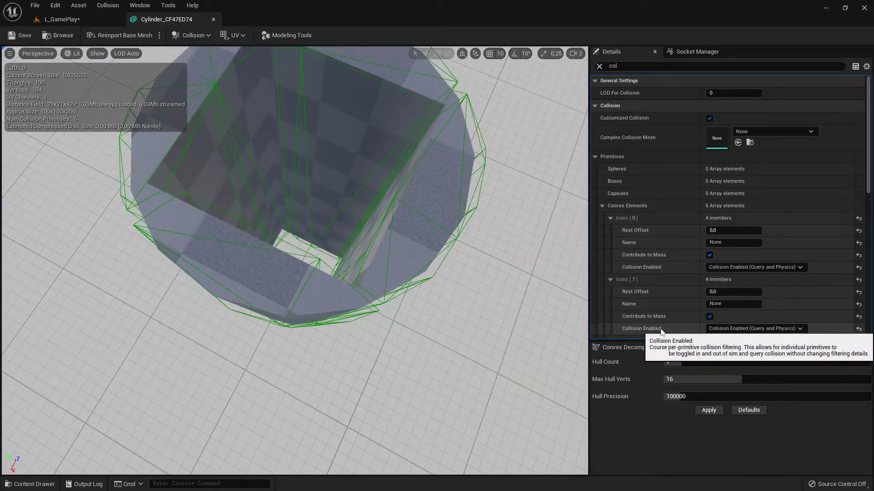
{"action": "left_click_drag", "start_coordinate": [305, 254], "coordinate": [373, 204], "text": "alt"}
{"action": "right_click_drag", "start_coordinate": [294, 260], "coordinate": [391, 301]}
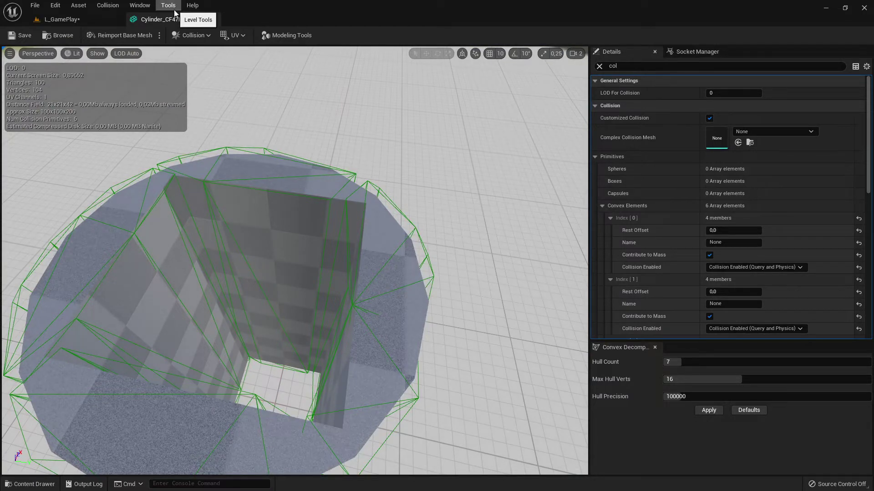
{"action": "left_click", "coordinate": [107, 5]}
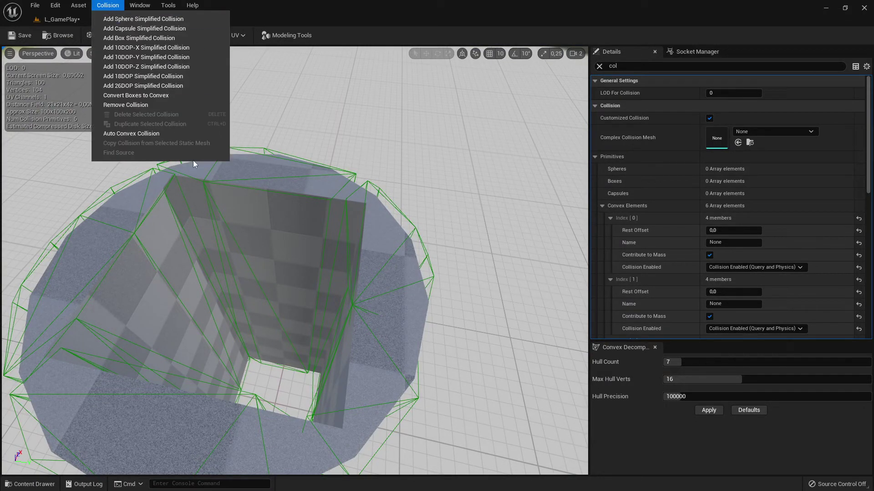
{"action": "left_click", "coordinate": [130, 105]}
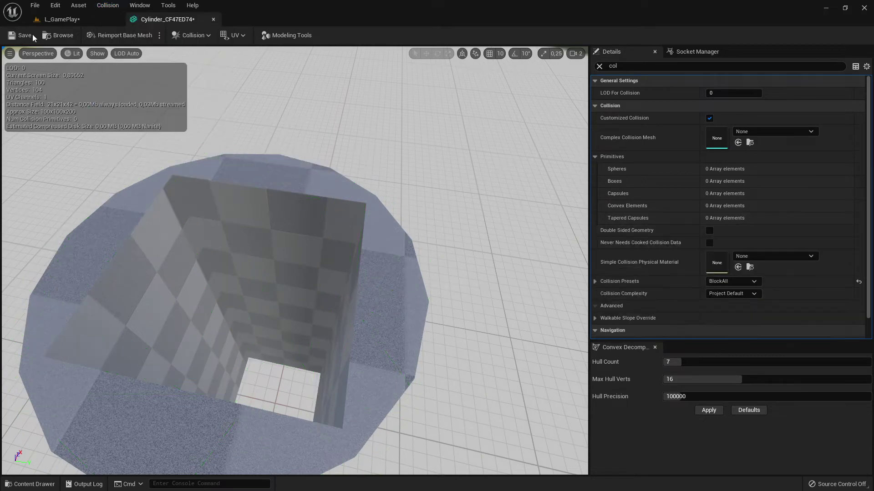
{"action": "left_click", "coordinate": [15, 36]}
{"action": "mouse_move", "coordinate": [315, 239]}
{"action": "left_mouse_down"}
{"action": "mouse_move", "coordinate": [323, 310]}
{"action": "mouse_move", "coordinate": [317, 239]}
{"action": "left_mouse_up"}
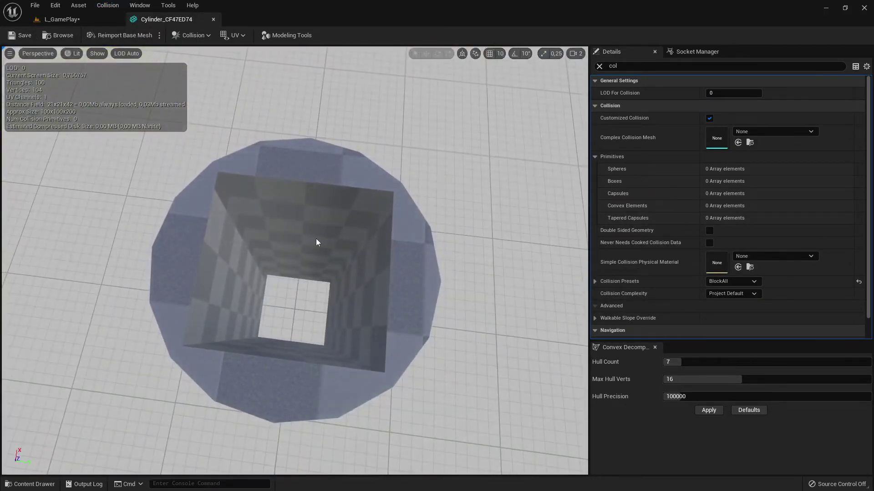
- Add a box simplified collision, narrow its Y extent to about 23.6, and move it to the wall at Y about -43.4
{"action": "left_click", "coordinate": [109, 7]}
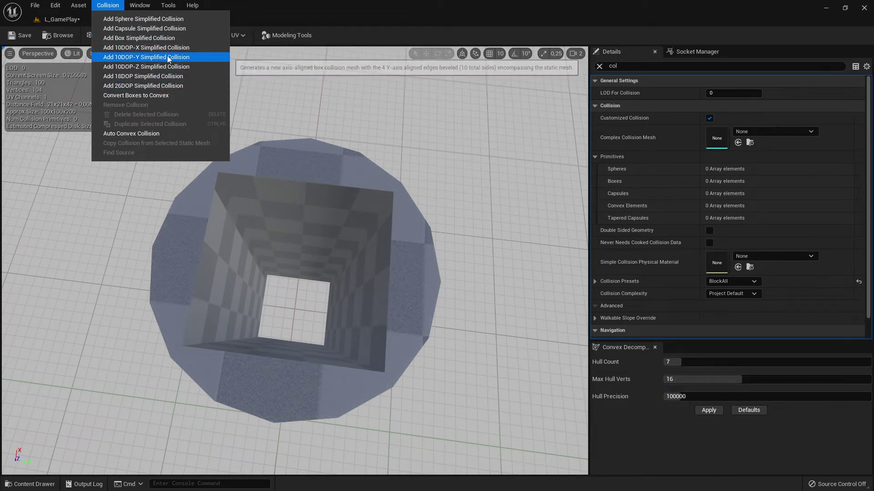
{"action": "left_click", "coordinate": [168, 38]}
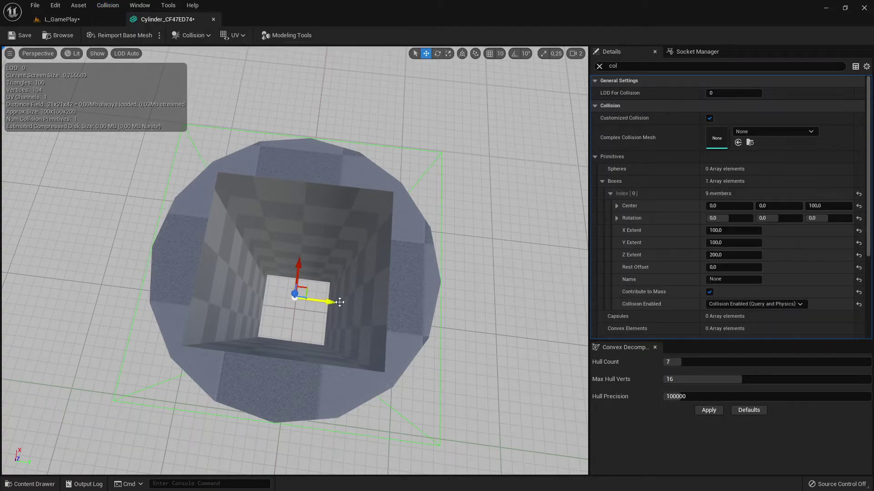
{"action": "right_click_drag", "start_coordinate": [339, 302], "coordinate": [365, 286]}
{"action": "key", "text": "e"}
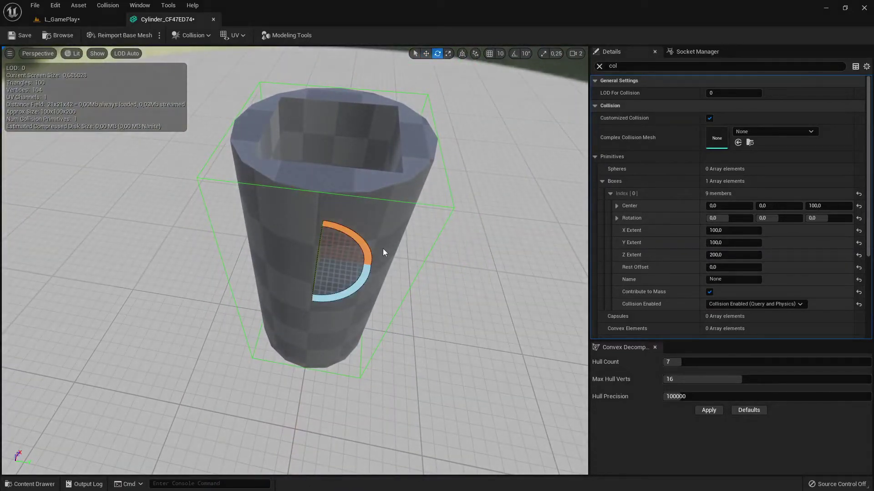
{"action": "key", "text": "r"}
{"action": "left_click_drag", "start_coordinate": [371, 261], "coordinate": [292, 256]}
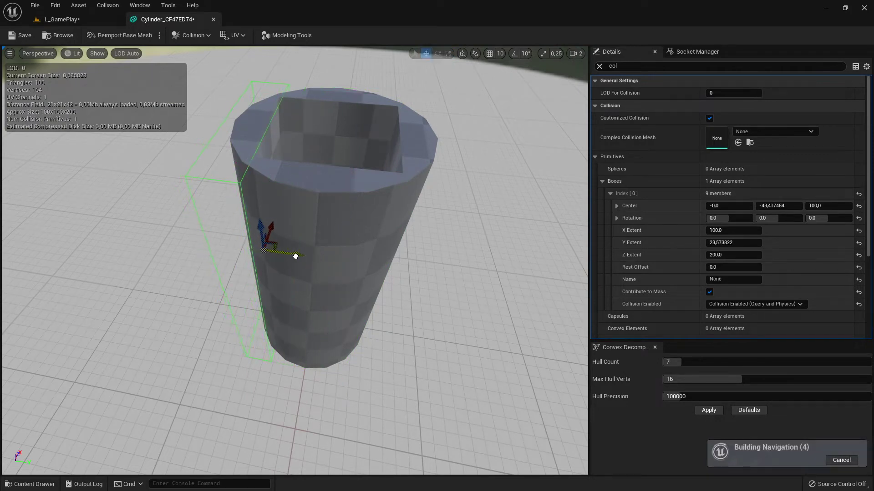
- Thin the box collision to a Y extent of about 16.9 and align it with the passage wall at Y about -41.2
{"action": "right_click_drag", "start_coordinate": [296, 256], "coordinate": [293, 285]}
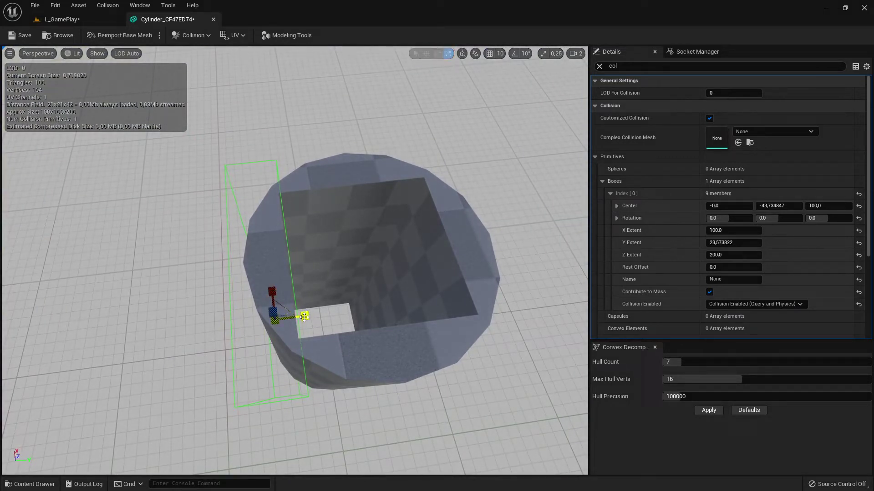
{"action": "left_click_drag", "start_coordinate": [304, 316], "coordinate": [305, 322]}
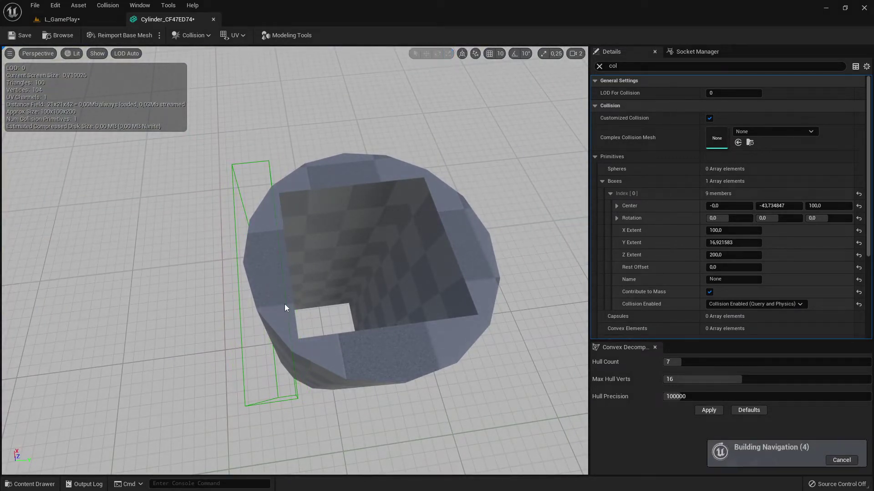
{"action": "left_click", "coordinate": [233, 165]}
{"action": "key", "text": "e"}
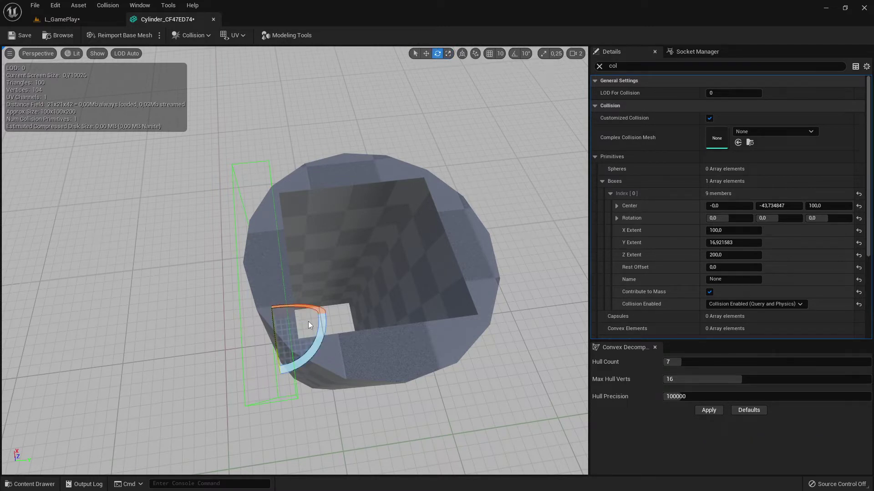
{"action": "key", "text": "r"}
{"action": "key", "text": "w"}
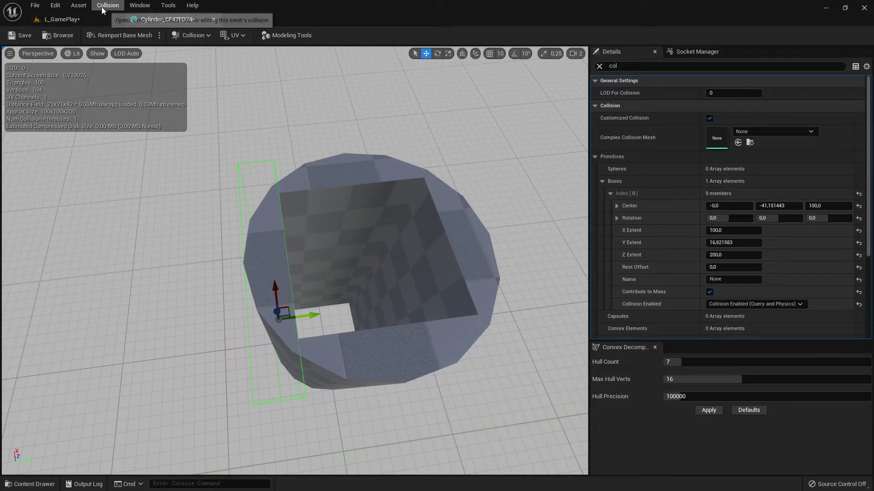
- Add a second box simplified collision, narrow it along Y, and move it to the opposite wall at Y about 45.1
{"action": "left_click", "coordinate": [78, 5]}
{"action": "mouse_move", "coordinate": [104, 9]}
{"action": "left_click", "coordinate": [126, 39]}
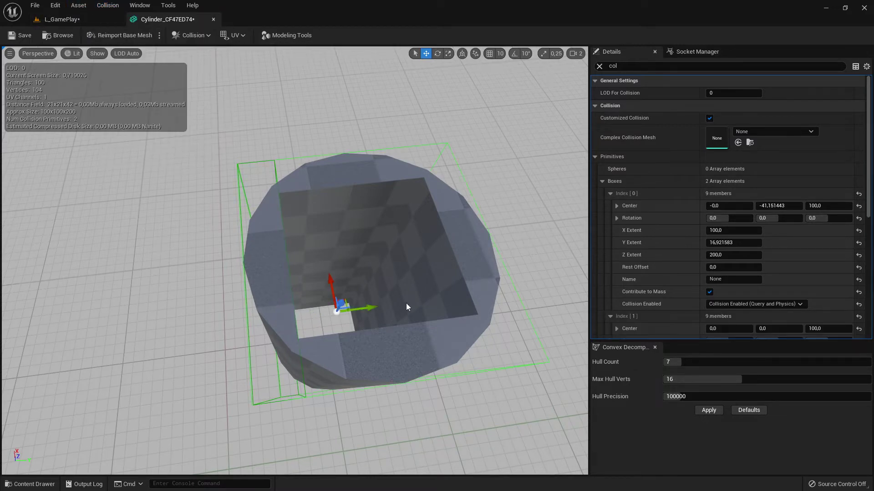
{"action": "right_click_drag", "start_coordinate": [406, 303], "coordinate": [437, 246]}
{"action": "left_click_drag", "start_coordinate": [392, 337], "coordinate": [406, 306]}
{"action": "key", "text": "e"}
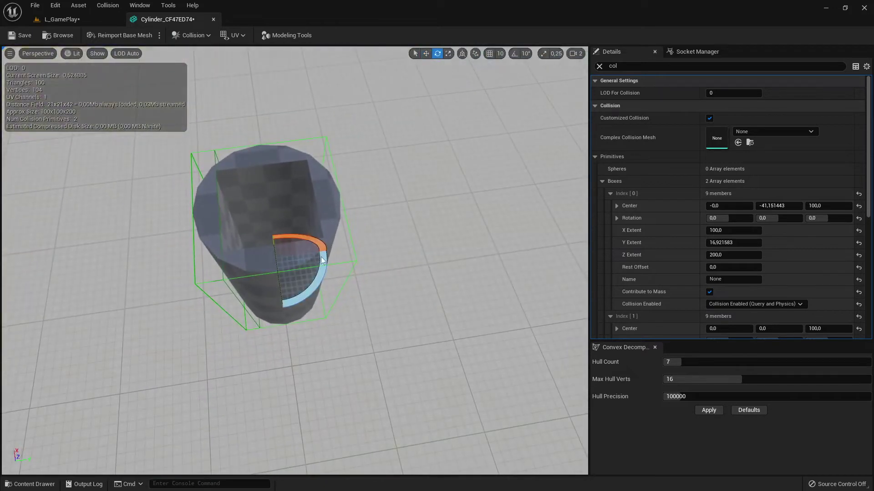
{"action": "key", "text": "r"}
{"action": "left_click_drag", "start_coordinate": [305, 253], "coordinate": [238, 263]}
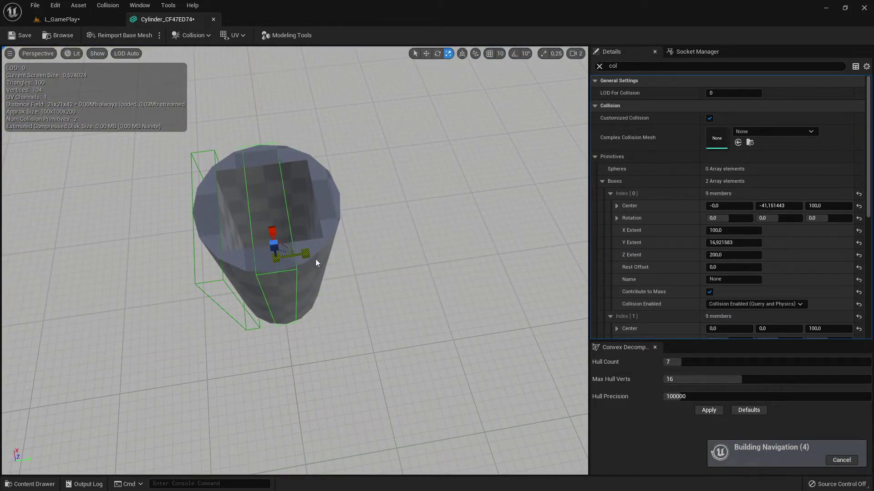
{"action": "key", "text": "w"}
{"action": "left_click_drag", "start_coordinate": [313, 255], "coordinate": [359, 248]}
- Thin the second box collision further along Y and align it with the passage wall at Y about 42
{"action": "right_click_drag", "start_coordinate": [391, 244], "coordinate": [359, 227]}
{"action": "key", "text": "e"}
{"action": "key", "text": "r"}
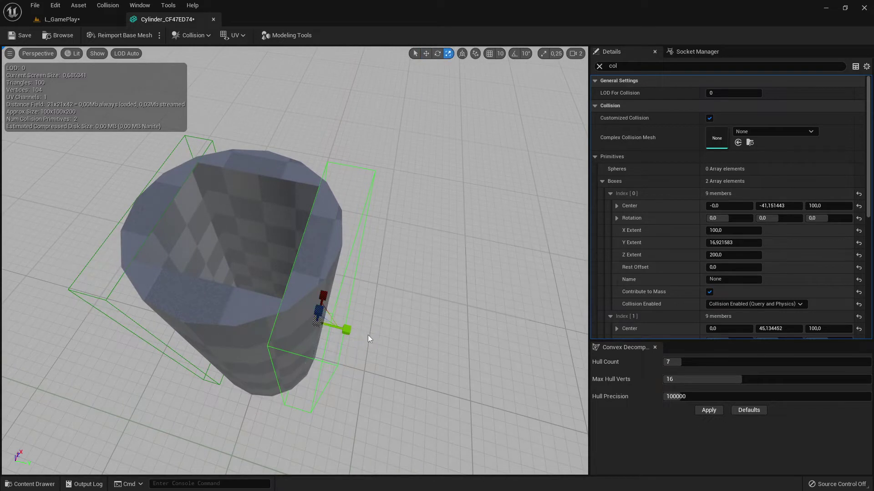
{"action": "left_click_drag", "start_coordinate": [348, 329], "coordinate": [353, 328]}
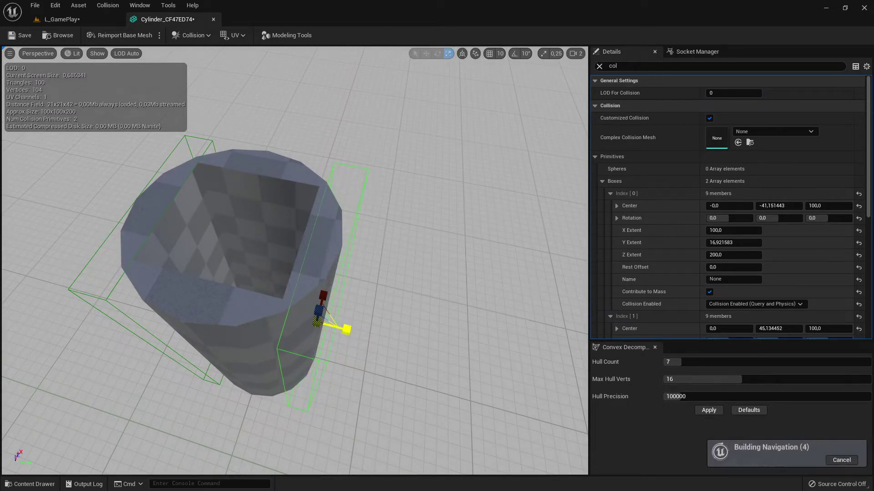
{"action": "left_click", "coordinate": [350, 331]}
{"action": "left_click", "coordinate": [331, 318]}
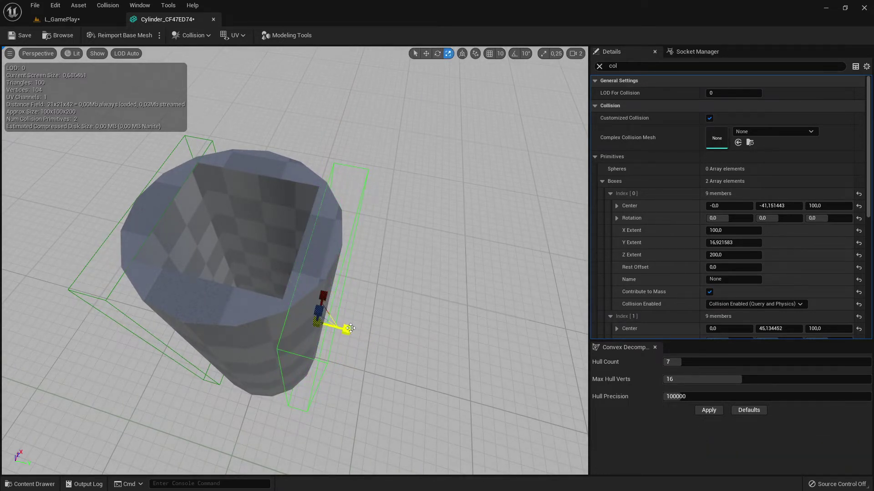
{"action": "left_click_drag", "start_coordinate": [351, 329], "coordinate": [350, 331]}
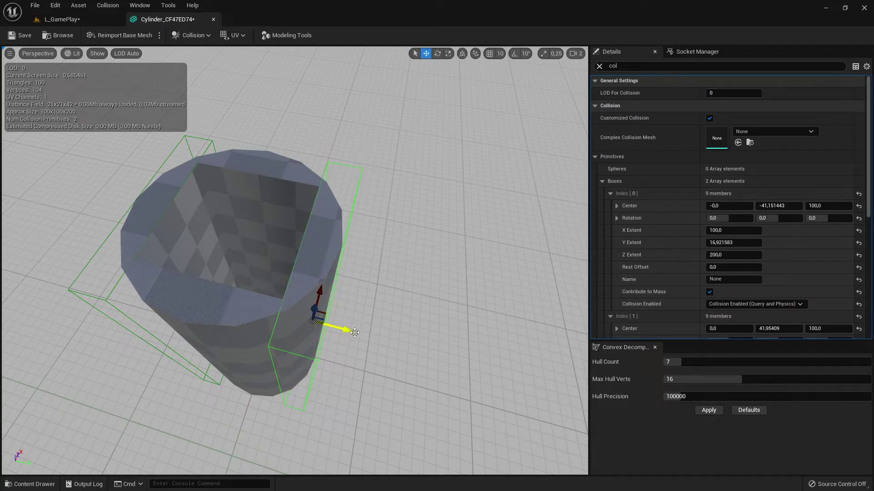
- Trim the second box collision's thickness slightly along Y so it fits its passage wall
{"action": "key", "text": "r"}
{"action": "left_click_drag", "start_coordinate": [344, 330], "coordinate": [343, 329]}
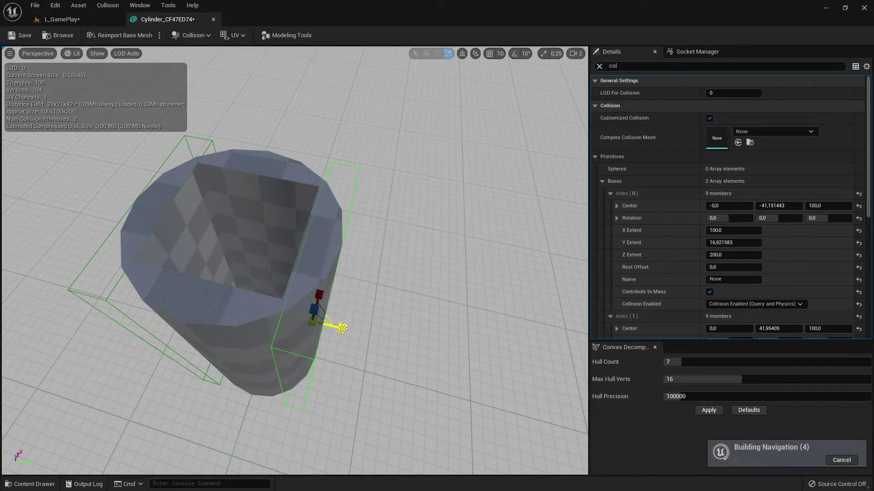
{"action": "left_click", "coordinate": [350, 329]}
{"action": "mouse_move", "coordinate": [354, 282]}
{"action": "right_mouse_down"}
{"action": "mouse_move", "coordinate": [386, 282]}
{"action": "mouse_move", "coordinate": [354, 283]}
{"action": "right_mouse_up"}
{"action": "left_click_drag", "start_coordinate": [355, 285], "coordinate": [349, 295]}
{"action": "left_click", "coordinate": [345, 285]}
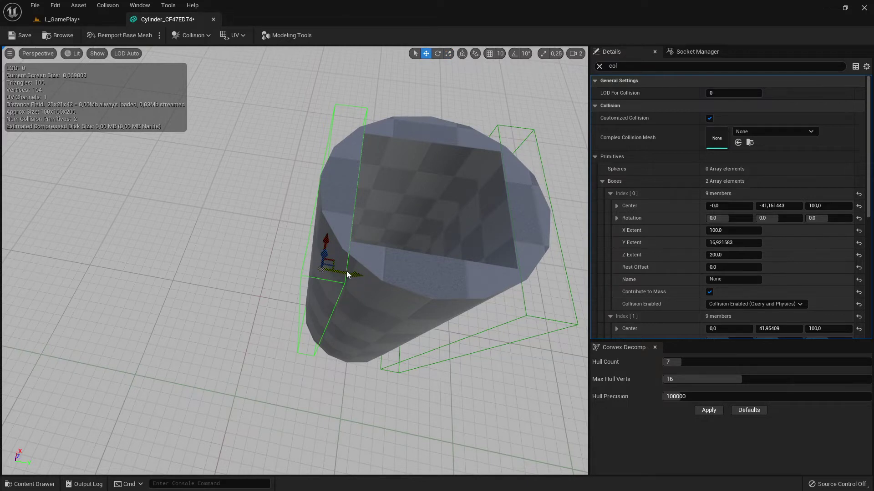
- Duplicate the second box collision, rotate the copy 90 degrees and place it against the third passage wall
{"action": "left_click_drag", "start_coordinate": [349, 272], "coordinate": [327, 273], "text": "alt"}
{"action": "key", "text": "e"}
{"action": "left_click_drag", "start_coordinate": [289, 223], "coordinate": [375, 286]}
{"action": "key", "text": "r"}
{"action": "key", "text": "w"}
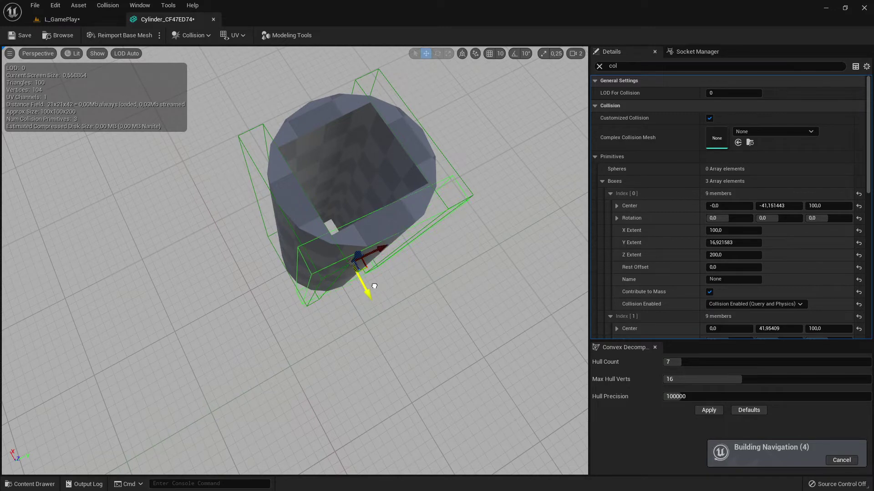
- Shorten the third box collision lengthwise so it spans only the passage width between the two side boxes
{"action": "right_click_drag", "start_coordinate": [374, 286], "coordinate": [359, 244]}
{"action": "key", "text": "e"}
{"action": "key", "text": "r"}
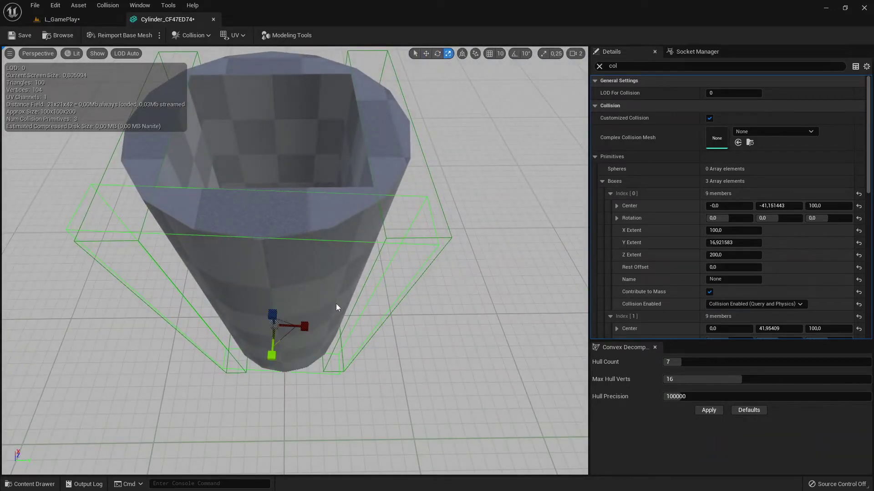
{"action": "left_click_drag", "start_coordinate": [304, 328], "coordinate": [276, 328]}
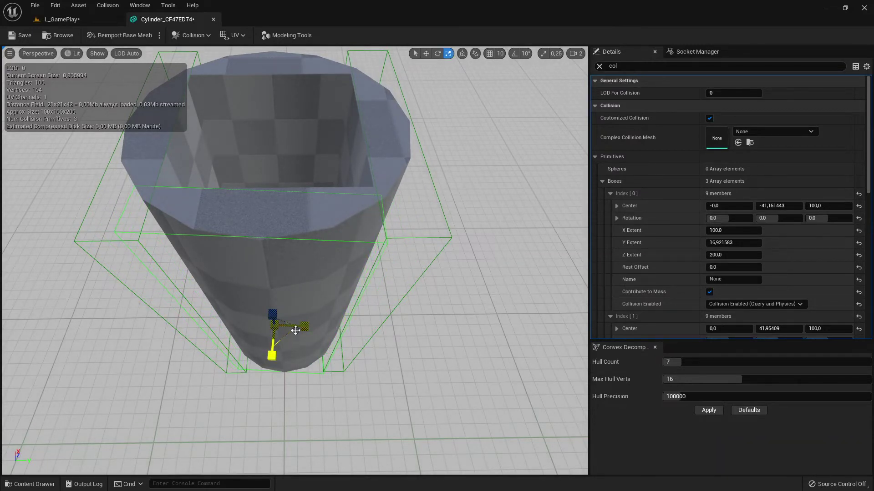
{"action": "left_click_drag", "start_coordinate": [298, 328], "coordinate": [336, 328]}
{"action": "key", "text": "e"}
{"action": "right_click_drag", "start_coordinate": [298, 302], "coordinate": [355, 309]}
{"action": "right_click_drag", "start_coordinate": [301, 328], "coordinate": [295, 280]}
{"action": "key", "text": "w"}
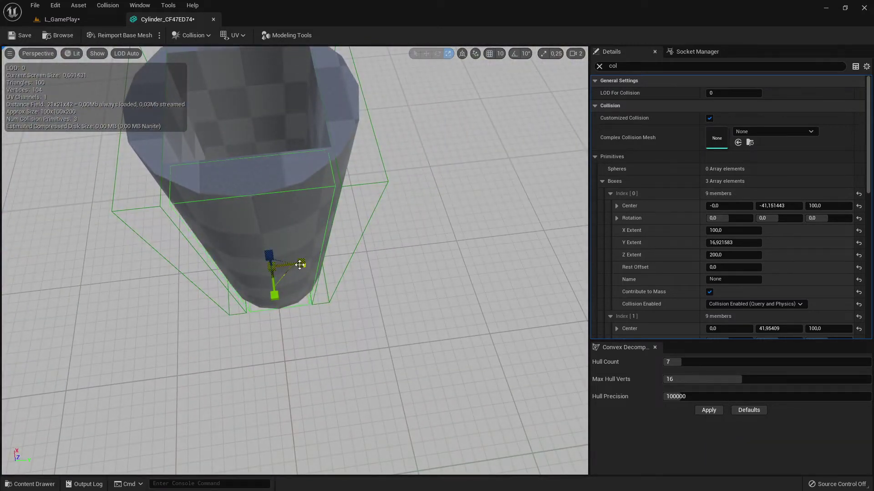
{"action": "left_click_drag", "start_coordinate": [299, 265], "coordinate": [299, 265]}
{"action": "left_click", "coordinate": [303, 217]}
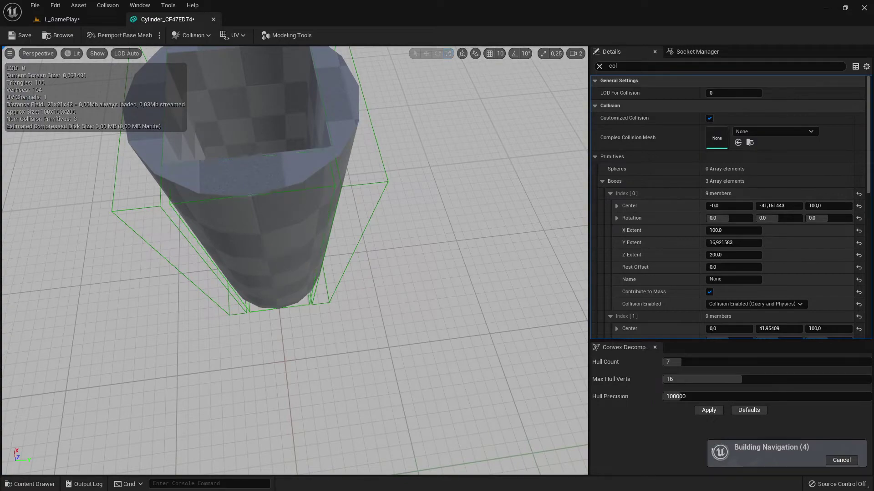
- Duplicate the shortened box collision and align the copy with the opposite passage wall to enclose the square opening
{"action": "right_click_drag", "start_coordinate": [302, 217], "coordinate": [251, 326]}
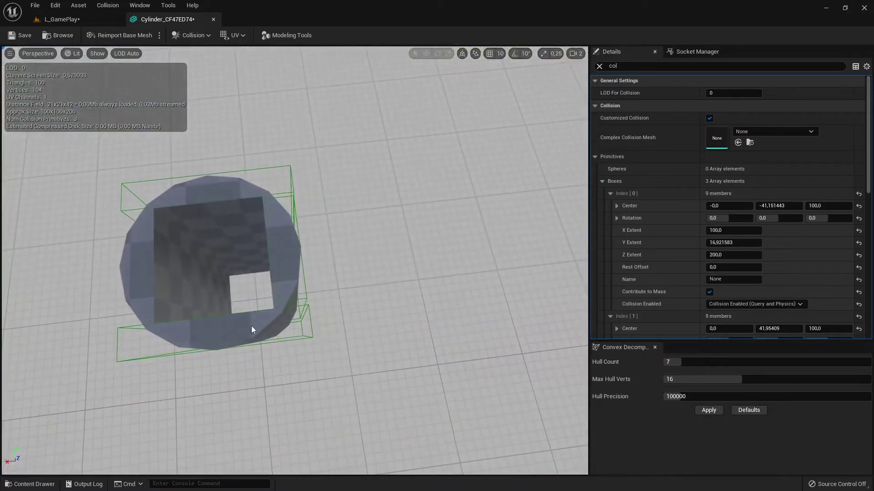
{"action": "left_click", "coordinate": [305, 290]}
{"action": "key", "text": "e"}
{"action": "key", "text": "w"}
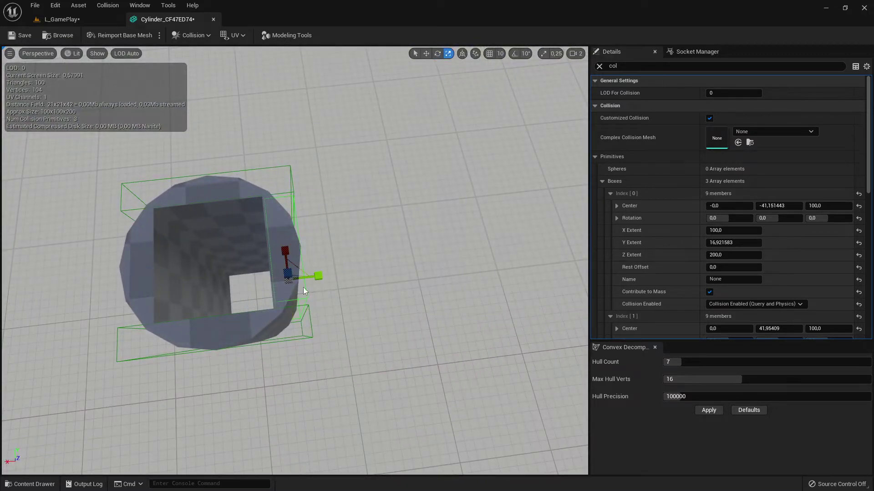
{"action": "left_click_drag", "start_coordinate": [290, 277], "coordinate": [228, 280], "text": "alt"}
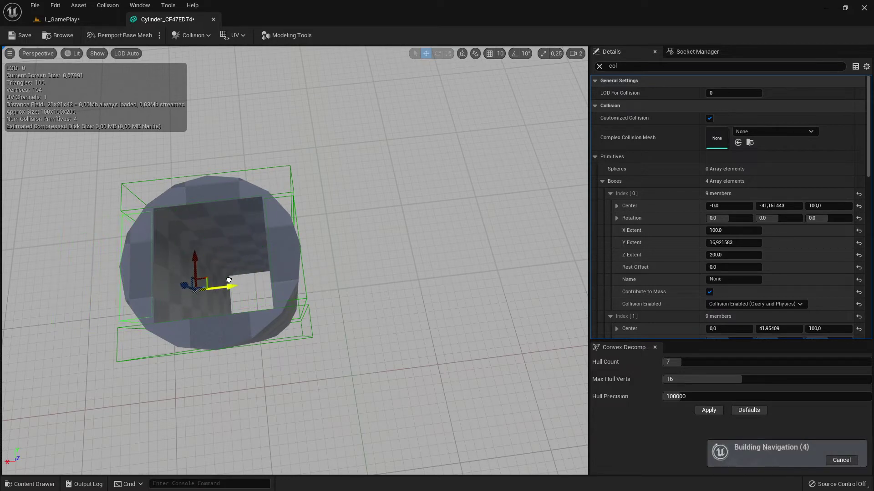
{"action": "right_click_drag", "start_coordinate": [232, 288], "coordinate": [231, 288]}
{"action": "key", "text": "w"}
{"action": "key", "text": "a"}
{"action": "key", "text": "d"}
{"action": "left_click_drag", "start_coordinate": [233, 291], "coordinate": [241, 293], "text": "alt"}
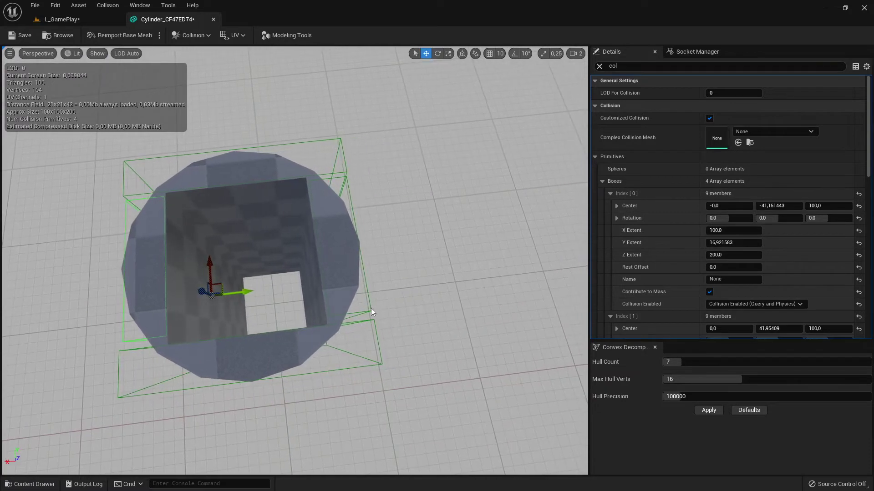
- Check the fit of the four box collisions, save the mesh, and save the L_GamePlay level
{"action": "left_click", "coordinate": [370, 308]}
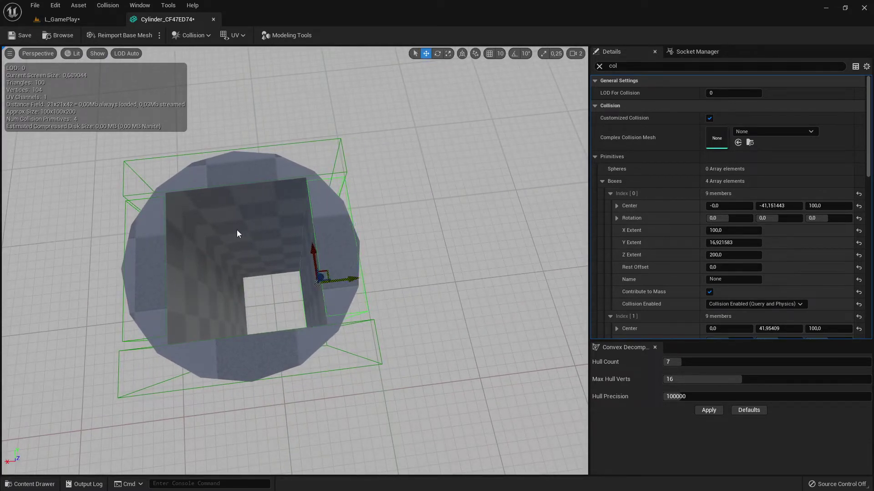
{"action": "left_click_drag", "start_coordinate": [237, 231], "coordinate": [364, 282], "text": "alt"}
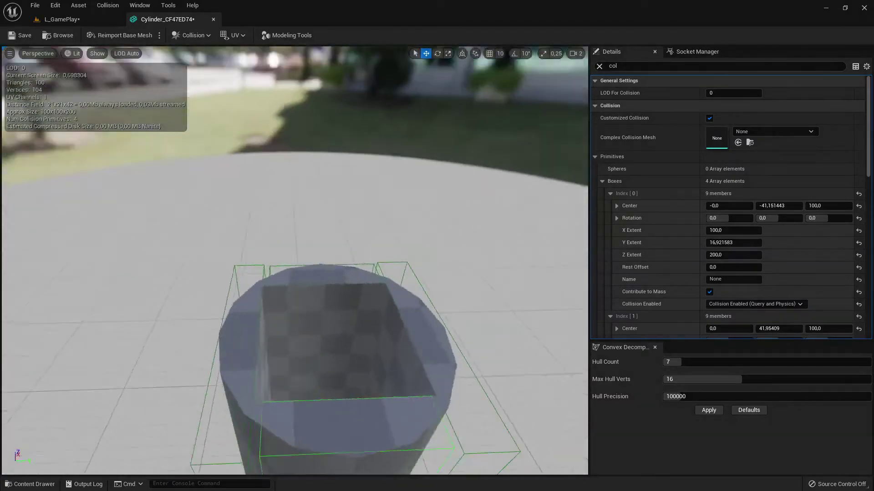
{"action": "right_click_drag", "start_coordinate": [364, 282], "coordinate": [373, 324]}
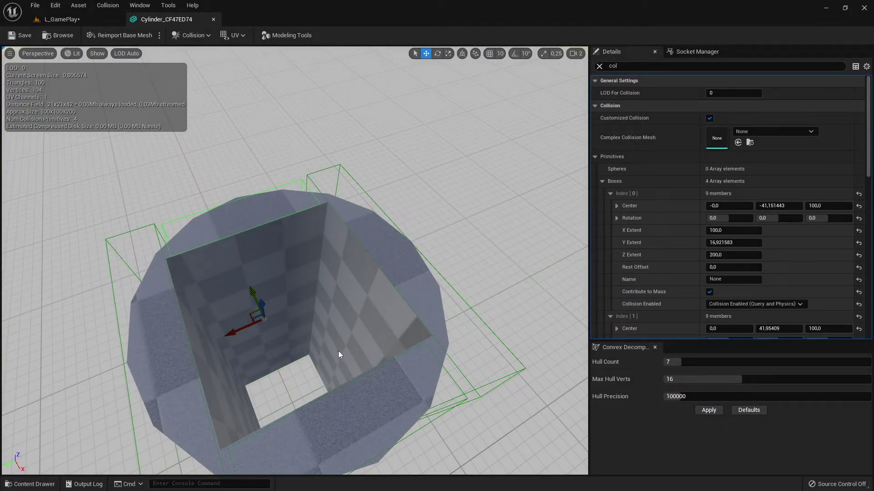
{"action": "left_click", "coordinate": [65, 21]}
{"action": "left_click", "coordinate": [12, 36]}
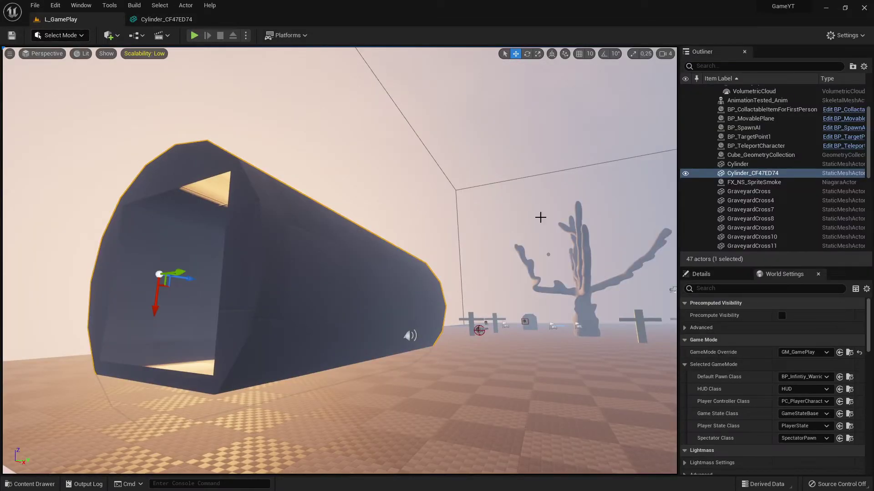
- Locate the Cylinder_CF47ED74 asset, place a new instance in the level and delete the old cylinder
{"action": "right_click", "coordinate": [748, 175]}
{"action": "left_click", "coordinate": [751, 190]}
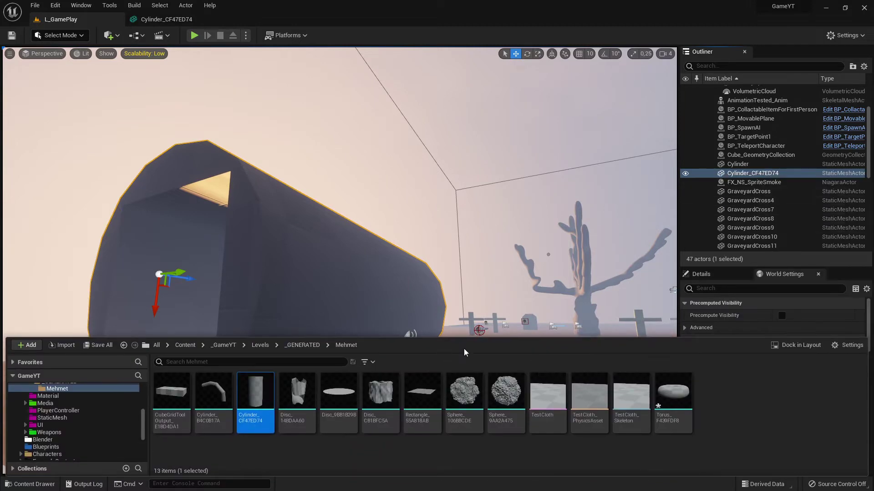
{"action": "left_click_drag", "start_coordinate": [256, 395], "coordinate": [457, 359]}
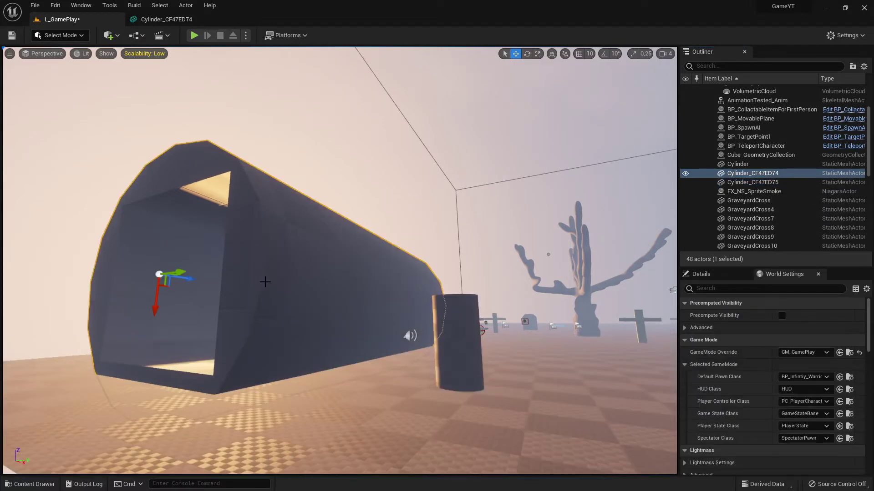
{"action": "key", "text": "Delete"}
- Lay the new cylinder on its side, enlarge it and position it so the passage floor meets the ground
{"action": "left_click", "coordinate": [464, 342]}
{"action": "key", "text": "e"}
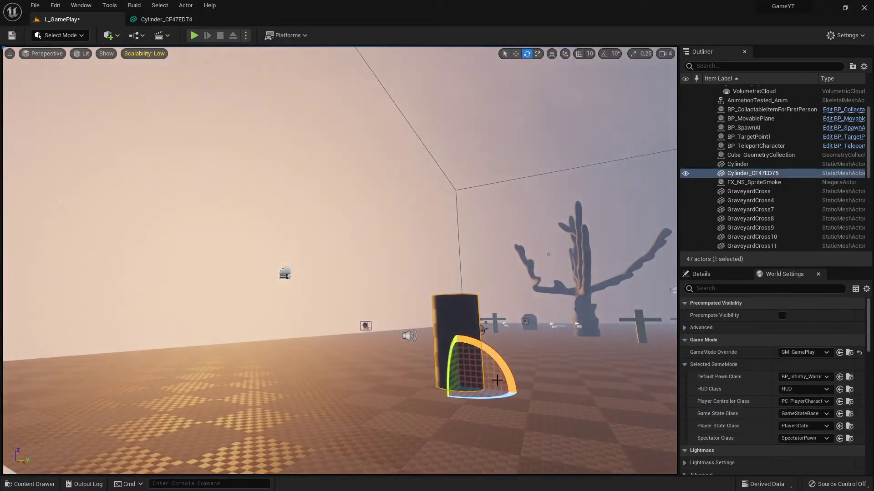
{"action": "left_click_drag", "start_coordinate": [501, 368], "coordinate": [463, 335]}
{"action": "left_click_drag", "start_coordinate": [437, 371], "coordinate": [542, 393]}
{"action": "key", "text": "w"}
{"action": "left_click_drag", "start_coordinate": [457, 355], "coordinate": [461, 281]}
{"action": "right_click_drag", "start_coordinate": [461, 281], "coordinate": [592, 245]}
{"action": "right_click_drag", "start_coordinate": [501, 358], "coordinate": [566, 323]}
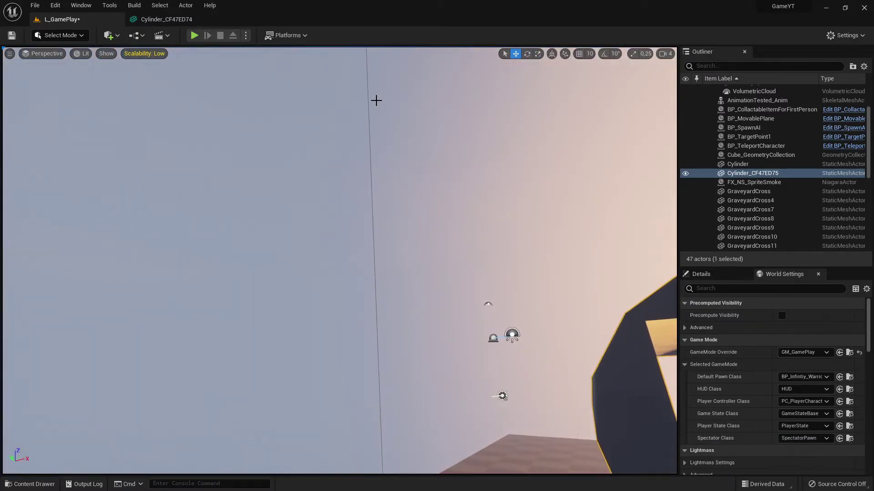
- Play the level and run the character into and around the cylinder passage to test its collision, then stop
{"action": "left_click", "coordinate": [194, 35]}
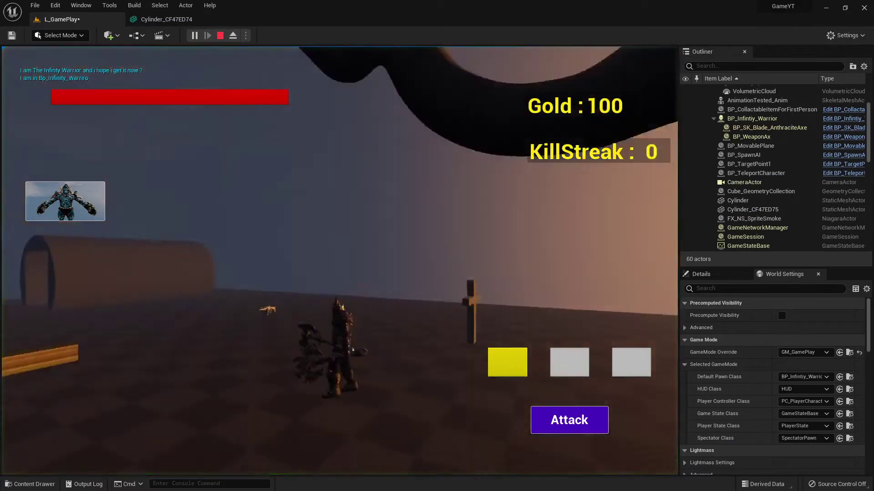
{"action": "key", "text": "s"}
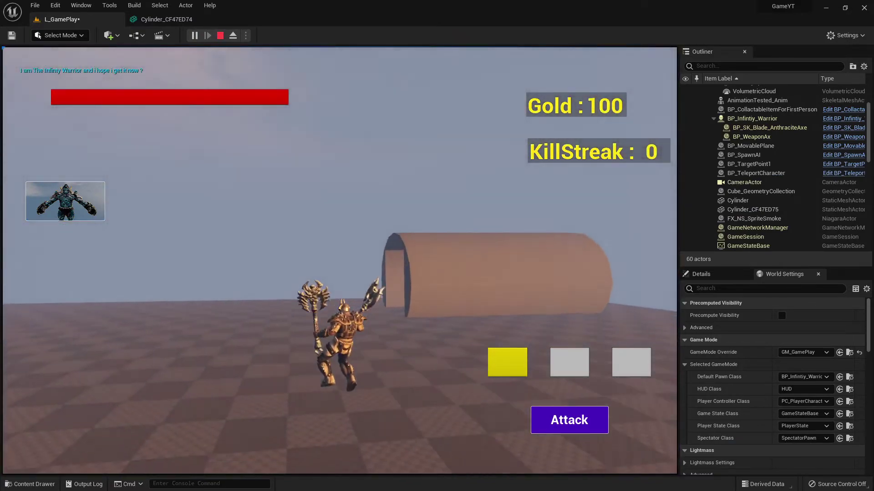
{"action": "key", "text": "w"}
{"action": "key", "text": "w"}
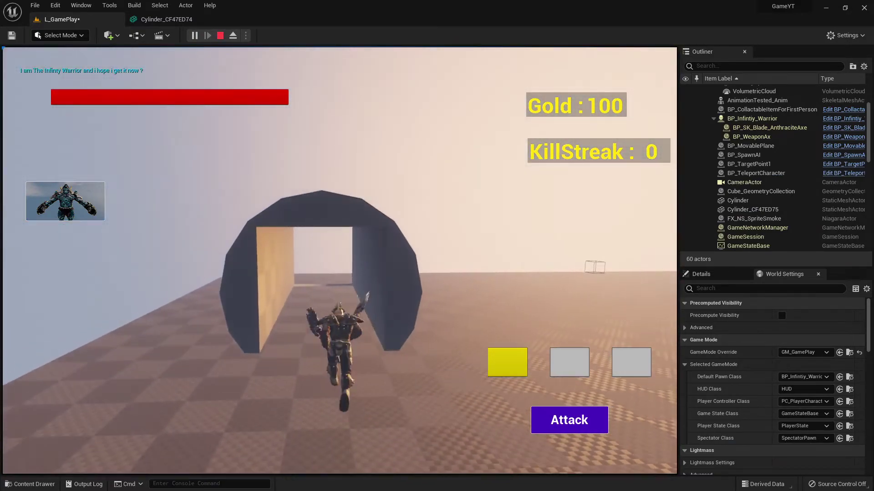
{"action": "key", "text": "w"}
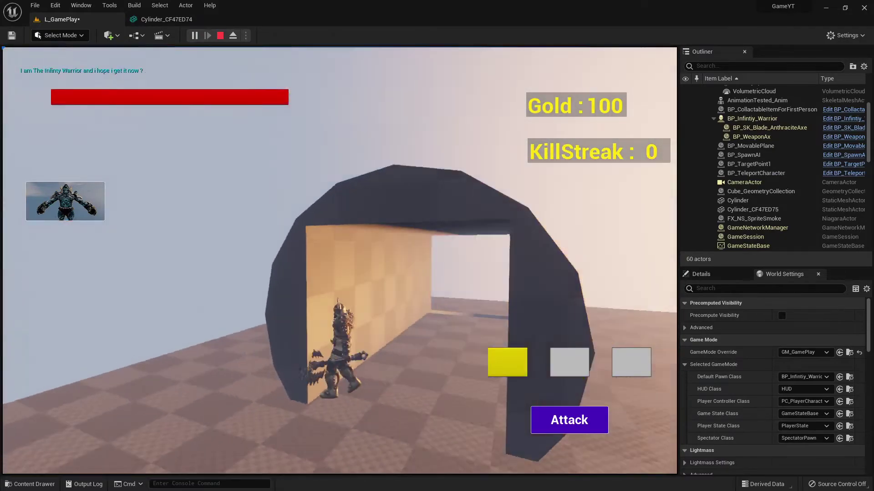
{"action": "key", "text": "w"}
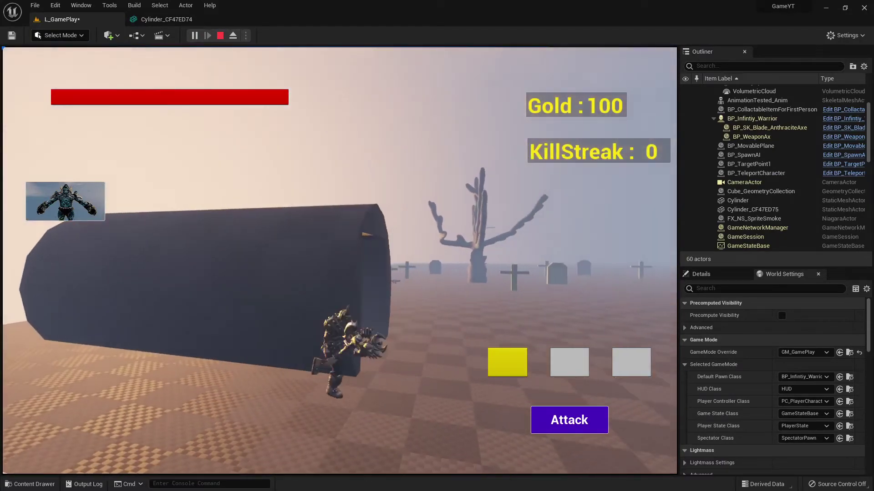
{"action": "left_click", "coordinate": [220, 35]}
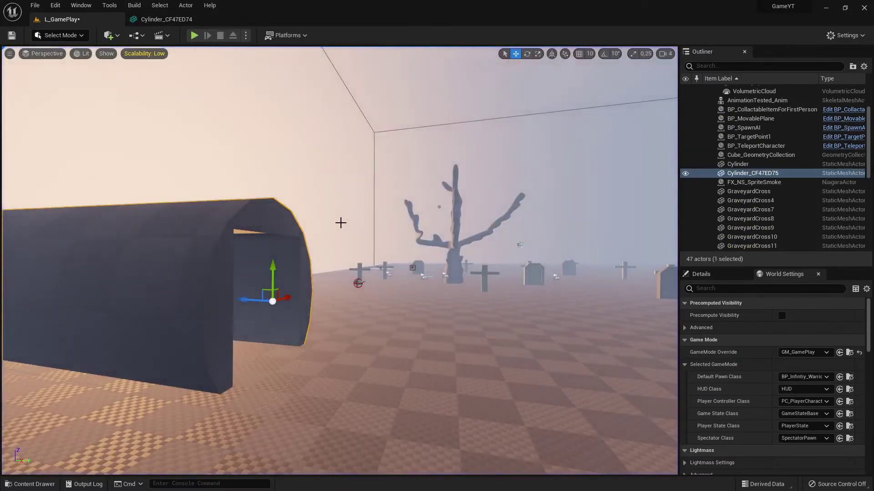
{"action": "left_click", "coordinate": [161, 19]}
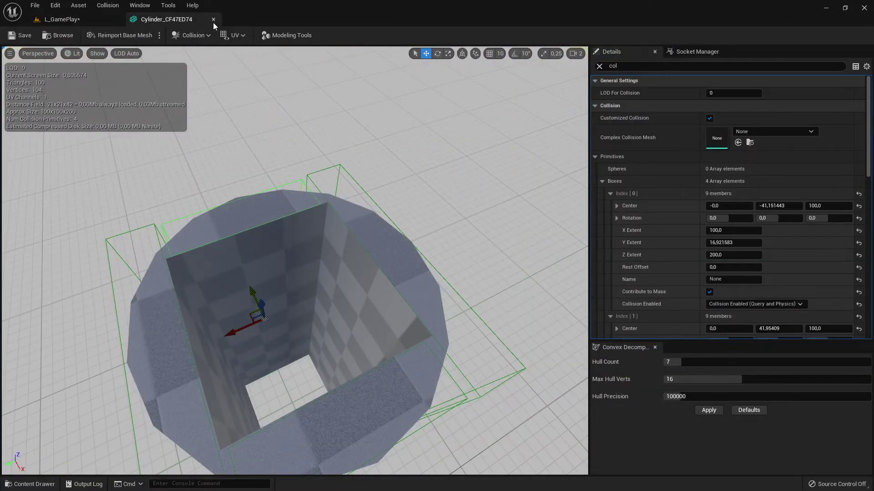
{"action": "left_click", "coordinate": [81, 20]}
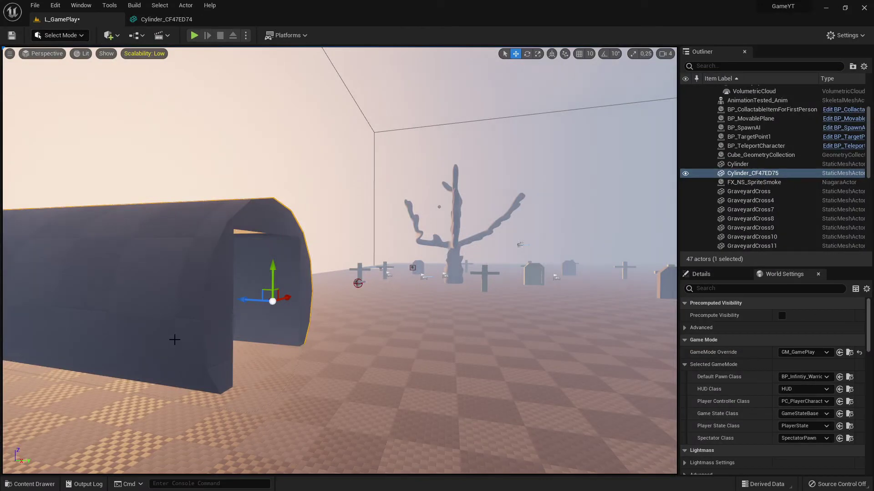
{"action": "right_click_drag", "start_coordinate": [200, 244], "coordinate": [127, 255]}
{"action": "mouse_move", "coordinate": [253, 303]}
{"action": "right_mouse_down"}
{"action": "mouse_move", "coordinate": [410, 298]}
{"action": "mouse_move", "coordinate": [253, 302]}
{"action": "right_mouse_up"}
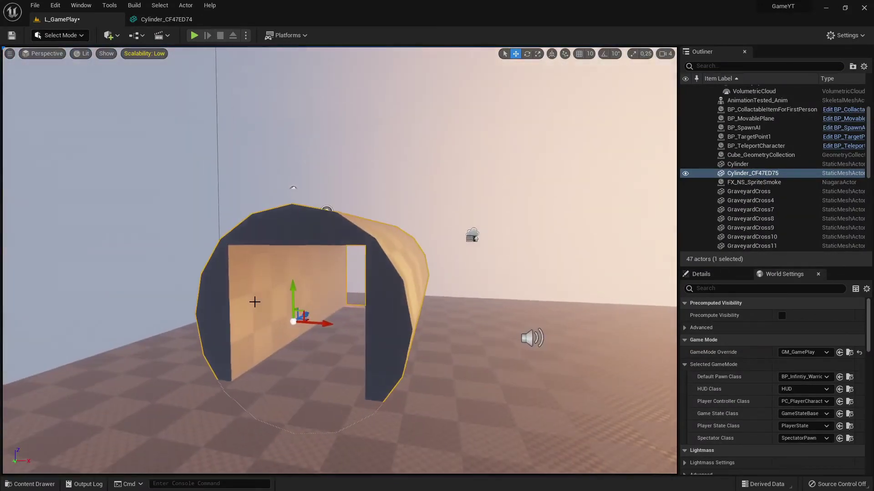
{"action": "right_click_drag", "start_coordinate": [402, 301], "coordinate": [335, 308]}
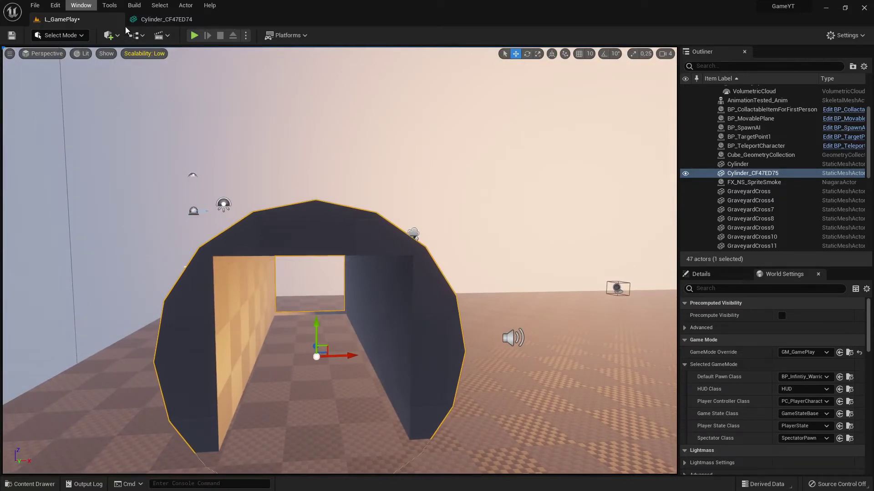
- In Modeling mode, apply Displace to the cylinder with Perlin Noise, intensity 10 and 4 subdivisions, and reopen its mesh asset
{"action": "left_click", "coordinate": [61, 35]}
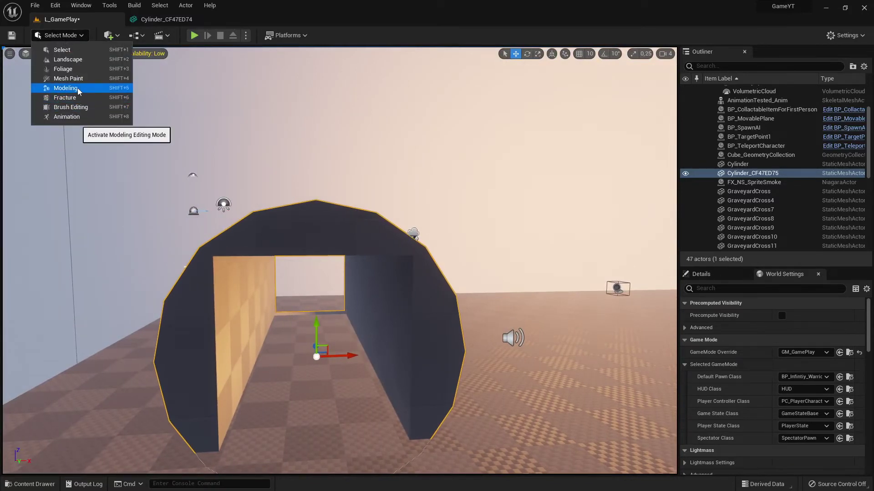
{"action": "left_click", "coordinate": [77, 88]}
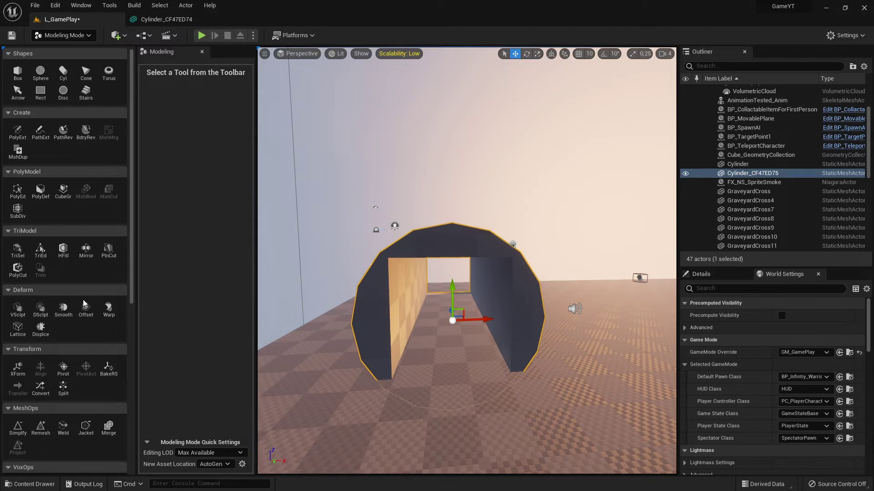
{"action": "left_click", "coordinate": [40, 330]}
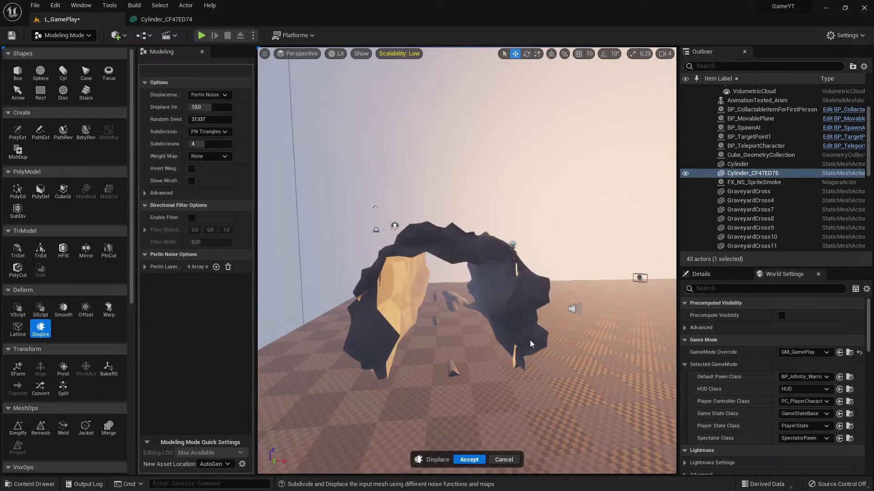
{"action": "right_click_drag", "start_coordinate": [513, 344], "coordinate": [482, 360]}
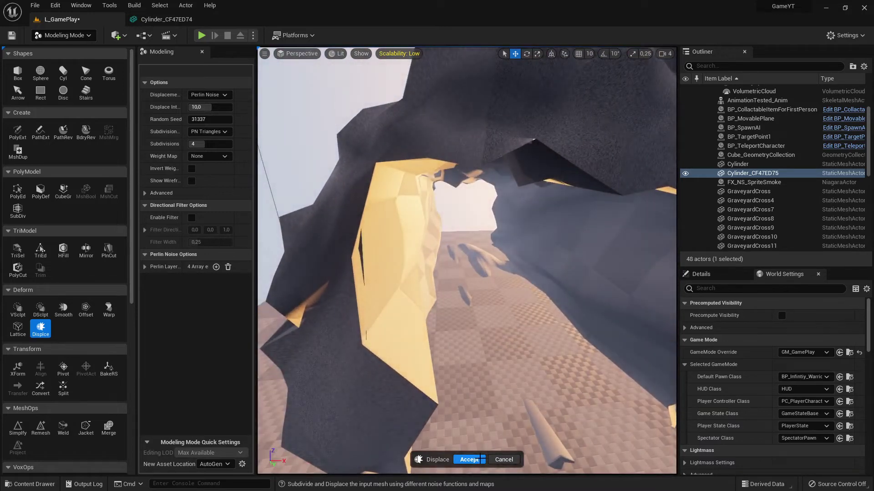
{"action": "left_click", "coordinate": [479, 459]}
{"action": "scroll", "coordinate": [560, 412], "scroll_direction": "down", "scroll_amount": 10}
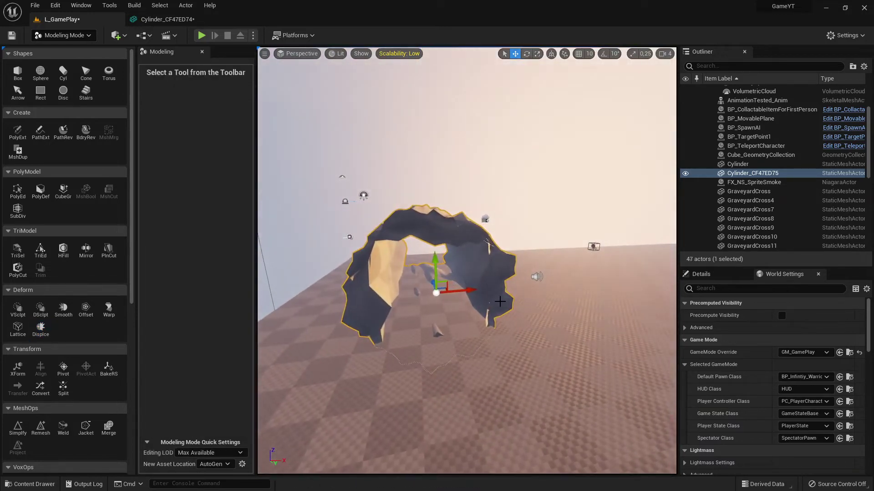
{"action": "left_click", "coordinate": [162, 20]}
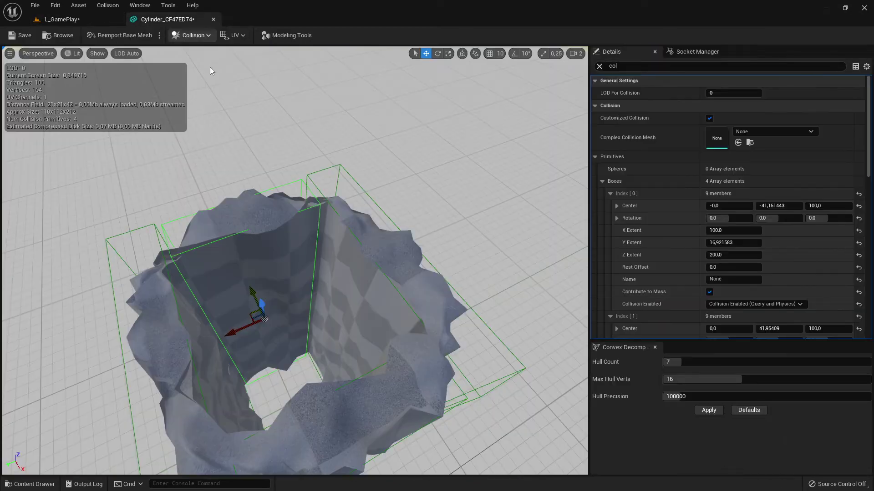
- Move the two opposite side collision boxes inward along Y, to centres at about 40.24 and -38.49
{"action": "right_click_drag", "start_coordinate": [371, 360], "coordinate": [384, 285]}
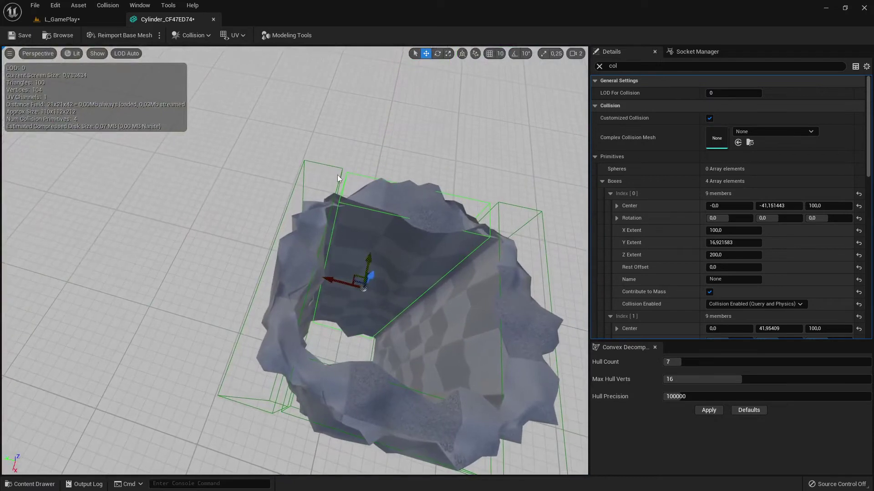
{"action": "left_click", "coordinate": [348, 247]}
{"action": "right_click_drag", "start_coordinate": [310, 347], "coordinate": [266, 293]}
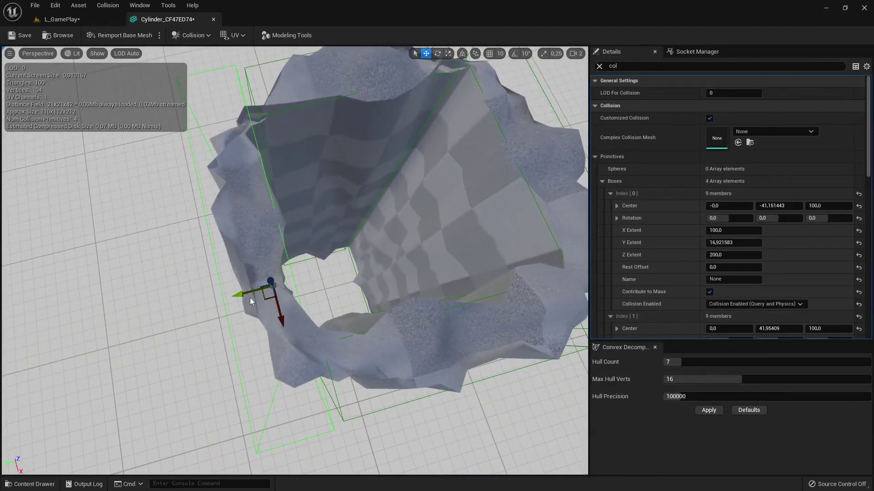
{"action": "left_click_drag", "start_coordinate": [250, 297], "coordinate": [248, 295]}
{"action": "right_click_drag", "start_coordinate": [264, 290], "coordinate": [207, 291]}
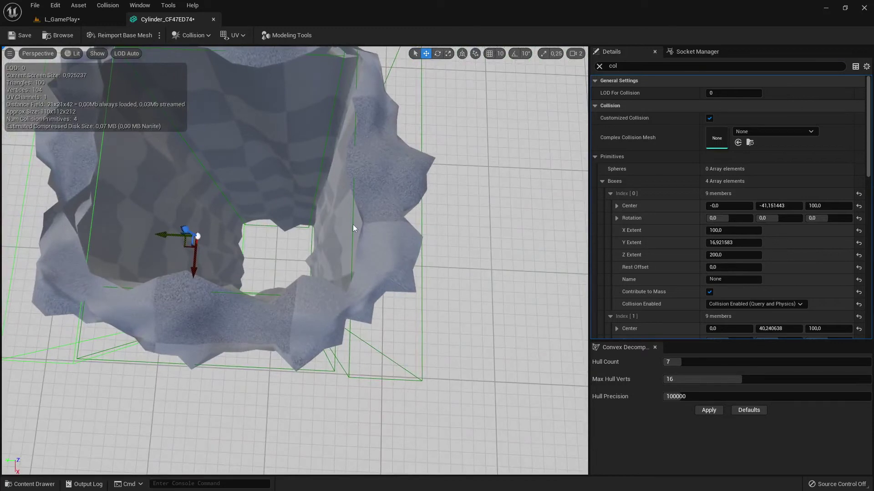
{"action": "left_click", "coordinate": [355, 226]}
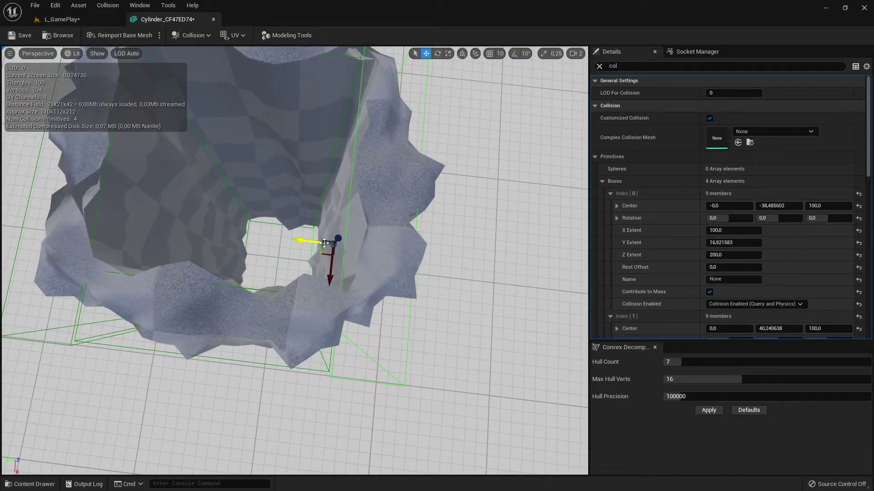
{"action": "right_click_drag", "start_coordinate": [324, 243], "coordinate": [547, 243]}
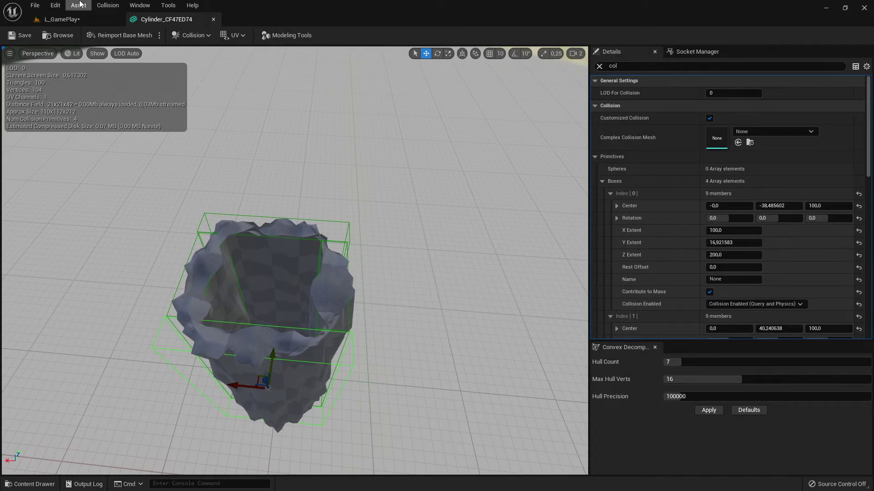
- Return to the L_GamePlay level, save it and switch from Modeling to Selection mode
{"action": "left_click", "coordinate": [73, 20]}
{"action": "left_click", "coordinate": [11, 36]}
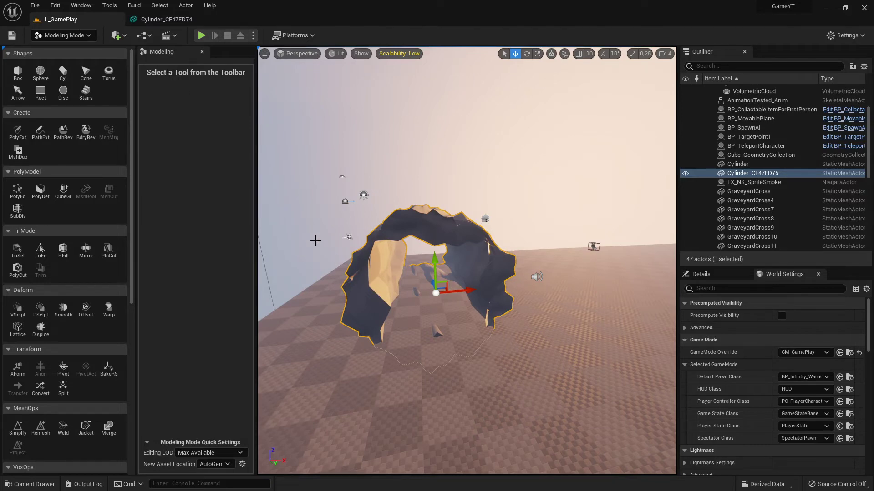
{"action": "left_click", "coordinate": [74, 41]}
{"action": "left_click", "coordinate": [69, 50]}
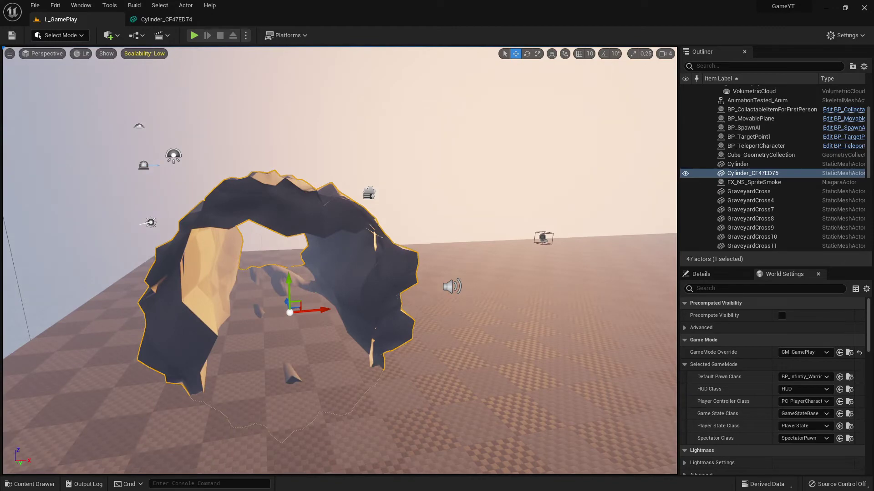
{"action": "mouse_move", "coordinate": [339, 260]}
{"action": "right_mouse_down"}
{"action": "mouse_move", "coordinate": [410, 260]}
{"action": "mouse_move", "coordinate": [319, 255]}
{"action": "mouse_move", "coordinate": [339, 260]}
{"action": "right_mouse_up"}
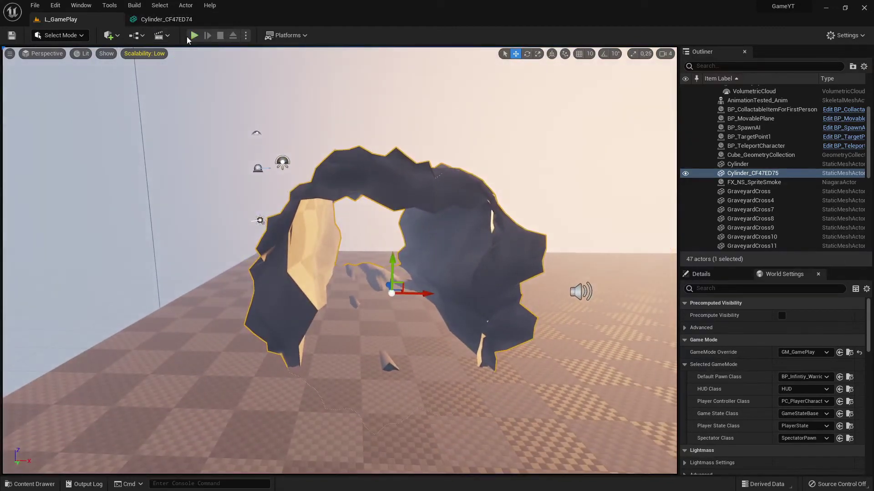
- Play the level, run the character up to the passage to test the tightened box collision, and stop
{"action": "left_click", "coordinate": [193, 36]}
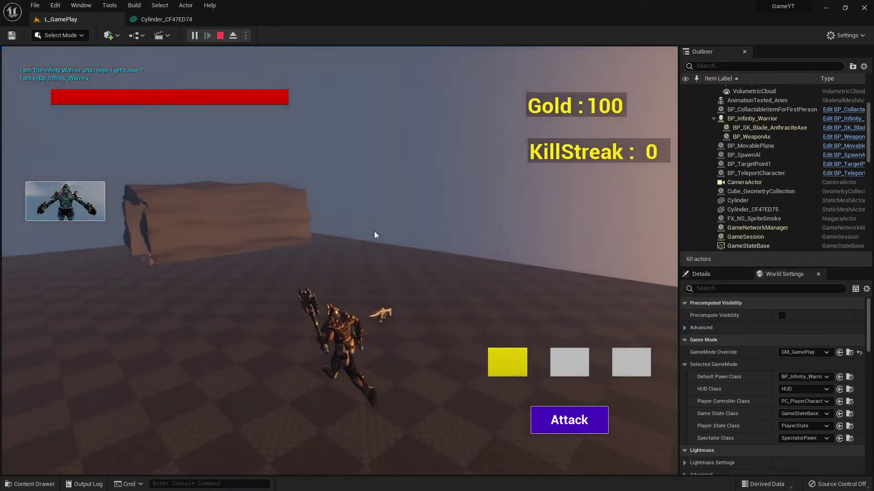
{"action": "left_click", "coordinate": [376, 235]}
{"action": "key", "text": "w"}
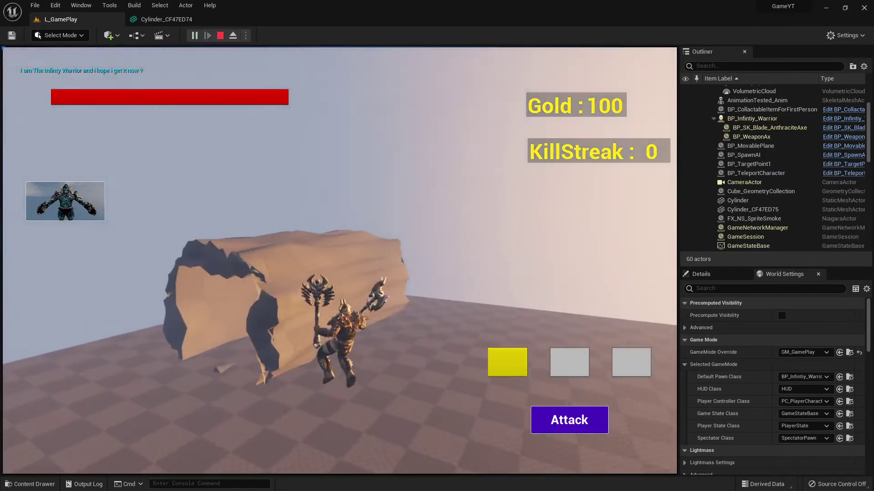
{"action": "key", "text": "w"}
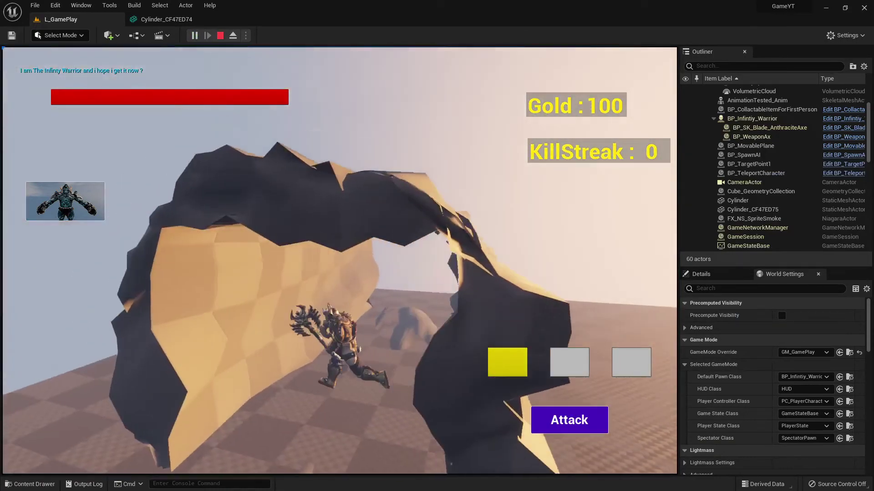
{"action": "key", "text": "s"}
{"action": "key", "text": "shift+F1"}
{"action": "left_click", "coordinate": [221, 36]}
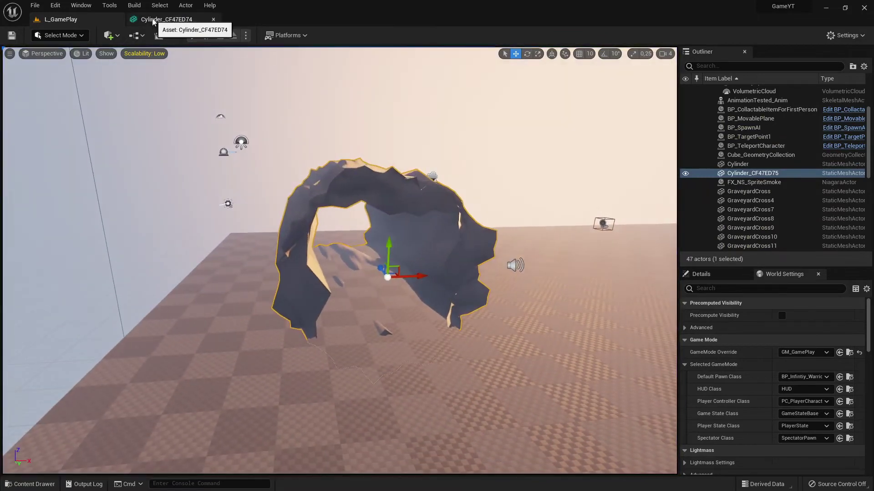
- In the Cylinder_CF47ED74 mesh asset, set Collision Complexity to Use Complex Collision As Simple and inspect the per-polygon collision
{"action": "left_click", "coordinate": [153, 20]}
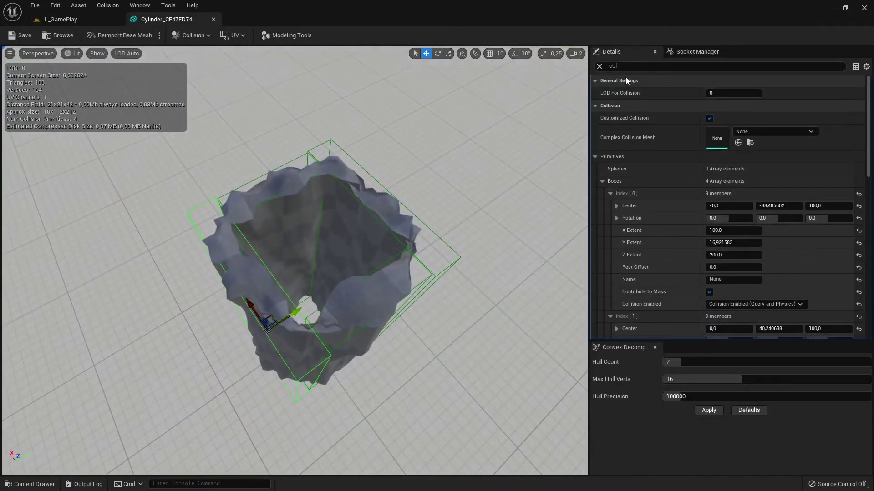
{"action": "left_click", "coordinate": [655, 348]}
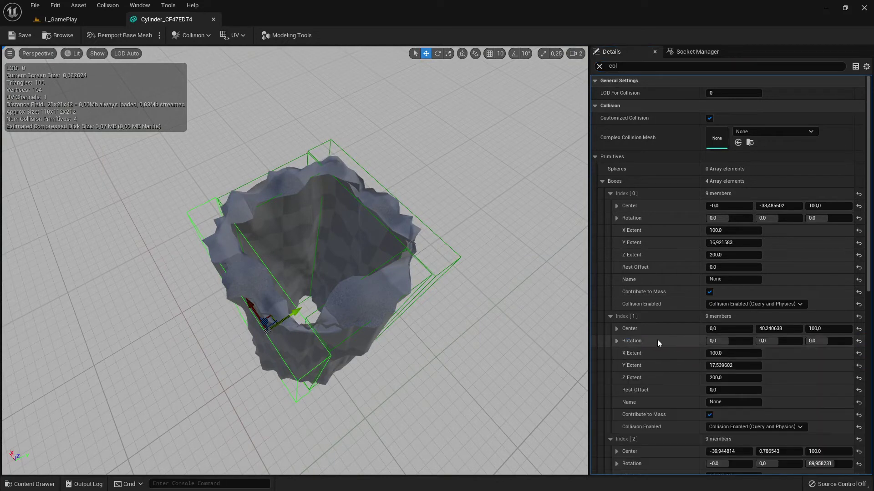
{"action": "left_click", "coordinate": [595, 156]}
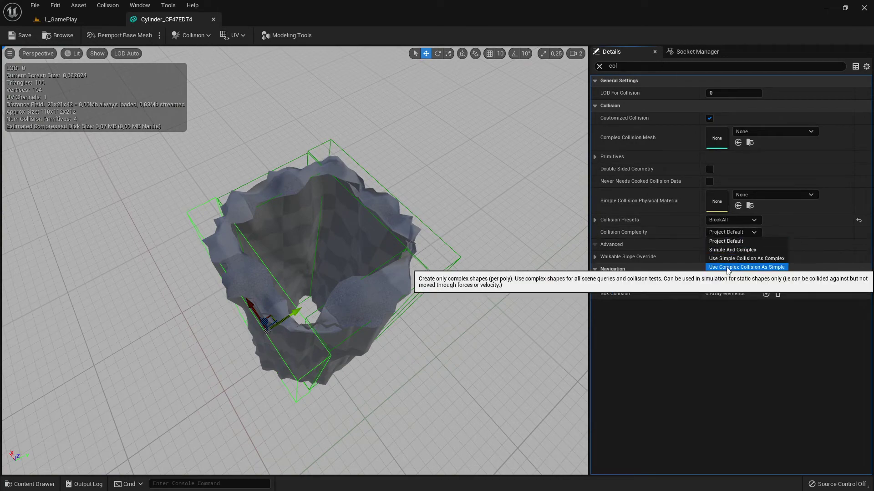
{"action": "left_click", "coordinate": [746, 267]}
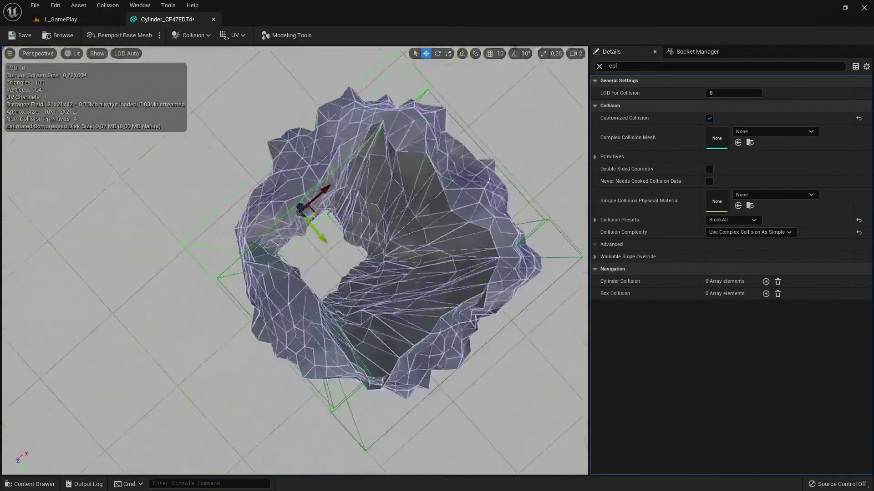
{"action": "left_click_drag", "start_coordinate": [295, 261], "coordinate": [519, 298], "text": "alt"}
{"action": "left_click_drag", "start_coordinate": [432, 374], "coordinate": [468, 274], "text": "alt"}
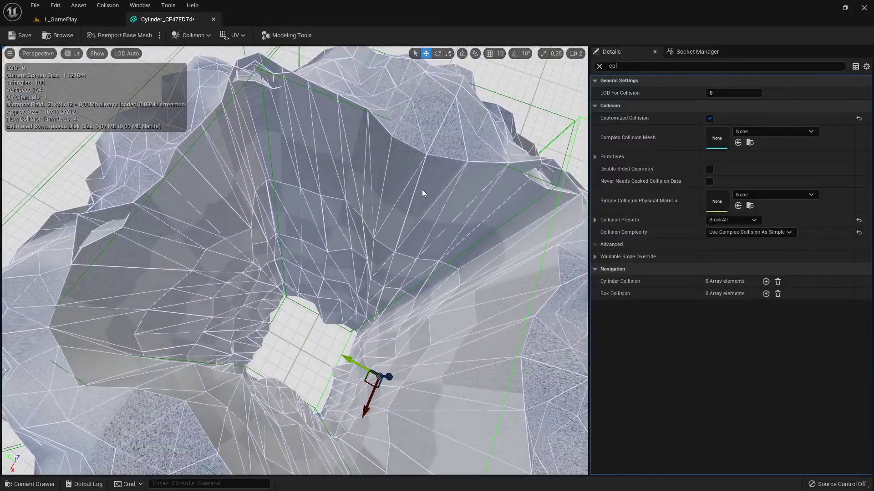
{"action": "left_click_drag", "start_coordinate": [441, 200], "coordinate": [345, 182], "text": "alt"}
{"action": "left_click_drag", "start_coordinate": [384, 240], "coordinate": [362, 170], "text": "alt"}
{"action": "left_click_drag", "start_coordinate": [417, 193], "coordinate": [218, 195], "text": "alt"}
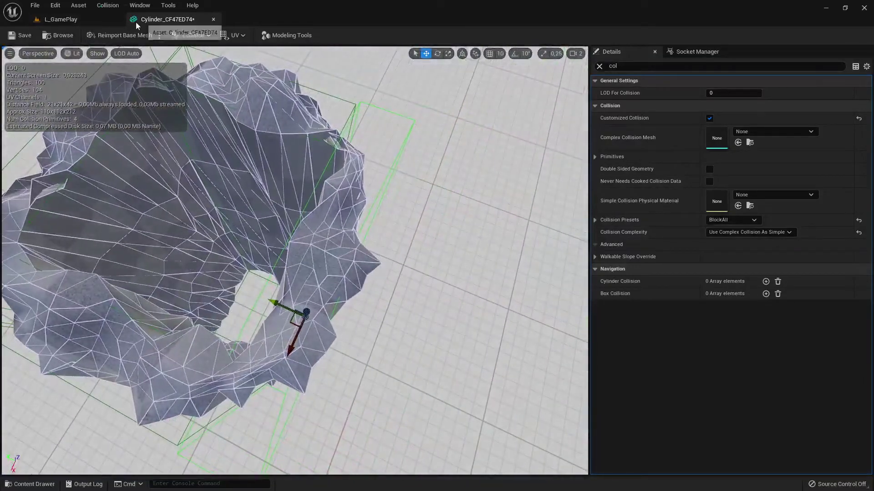
- In the level's Modeling mode, roughen the cylinder again with Displace using Perlin Noise, intensity 10 and 4 subdivisions
{"action": "left_click", "coordinate": [78, 21]}
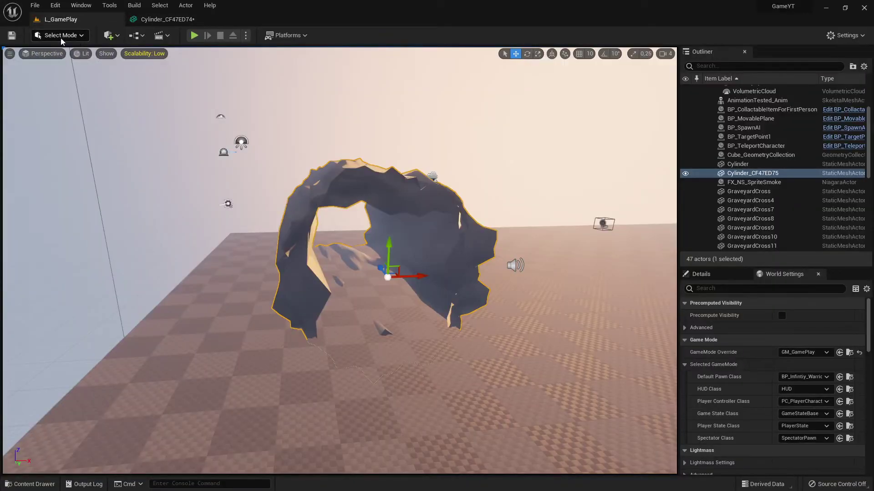
{"action": "left_click", "coordinate": [84, 89]}
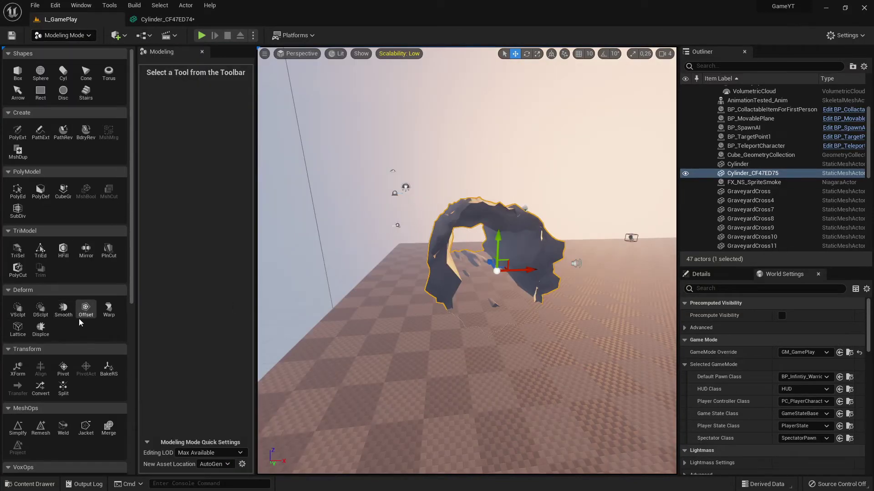
{"action": "left_click", "coordinate": [40, 330]}
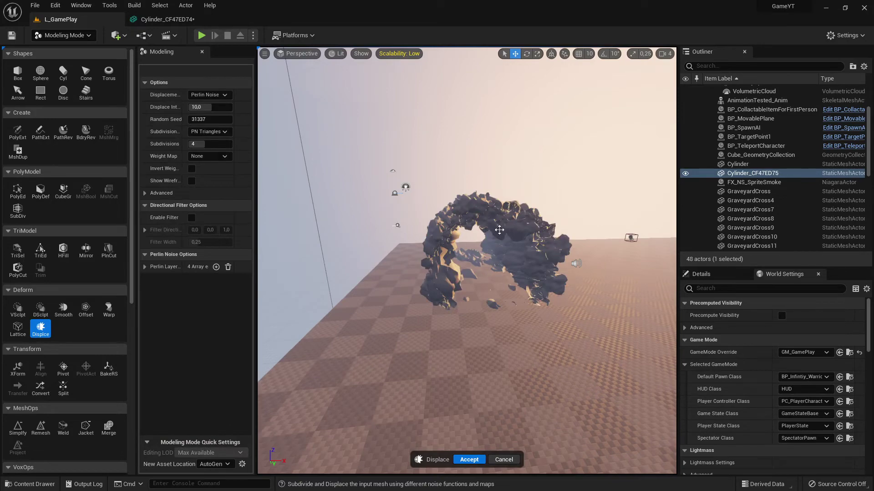
{"action": "key", "text": "w"}
{"action": "right_click_drag", "start_coordinate": [499, 230], "coordinate": [485, 208]}
{"action": "key", "text": "s"}
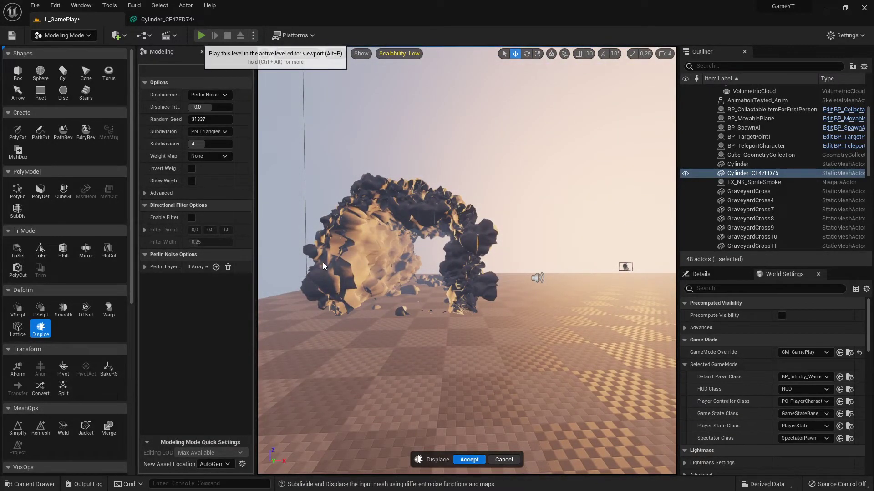
{"action": "key", "text": "alt+p"}
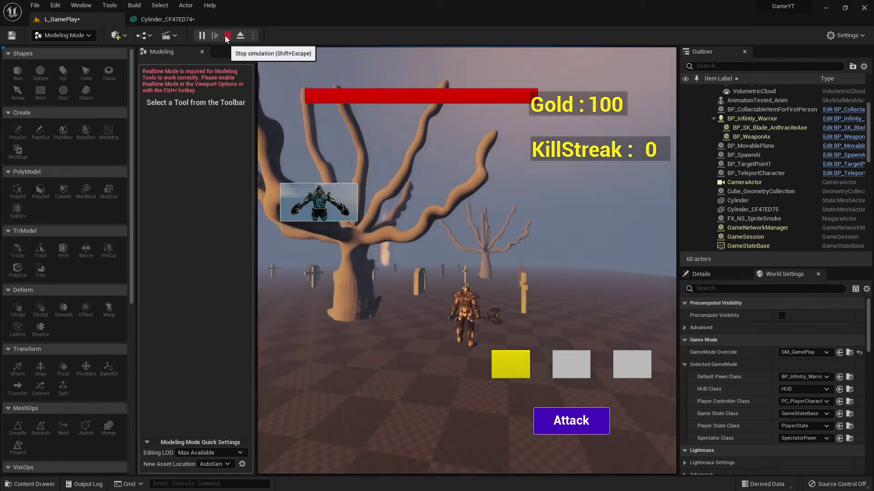
{"action": "left_click", "coordinate": [227, 35]}
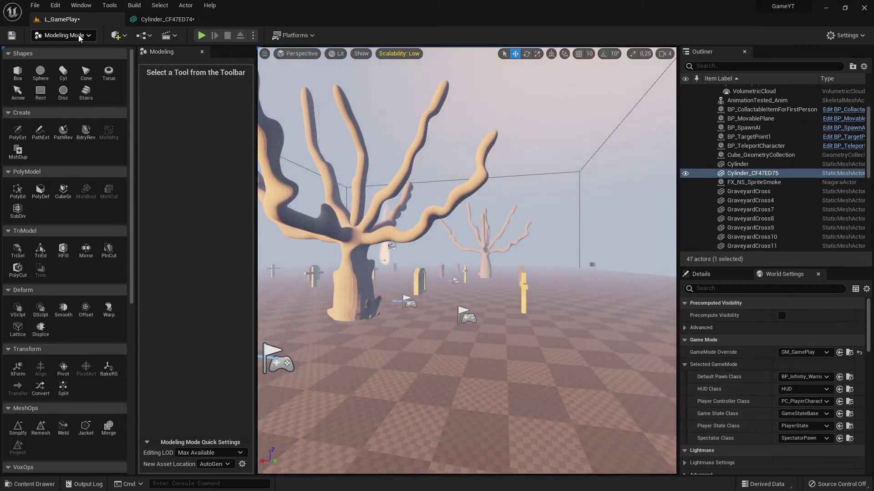
- Switch the level back to Selection mode and bring the roughened passage into view
{"action": "left_click", "coordinate": [79, 36]}
{"action": "left_click", "coordinate": [78, 49]}
{"action": "key", "text": "w"}
{"action": "right_click_drag", "start_coordinate": [339, 260], "coordinate": [332, 80]}
{"action": "key", "text": "s"}
{"action": "key", "text": "w"}
{"action": "key", "text": "s"}
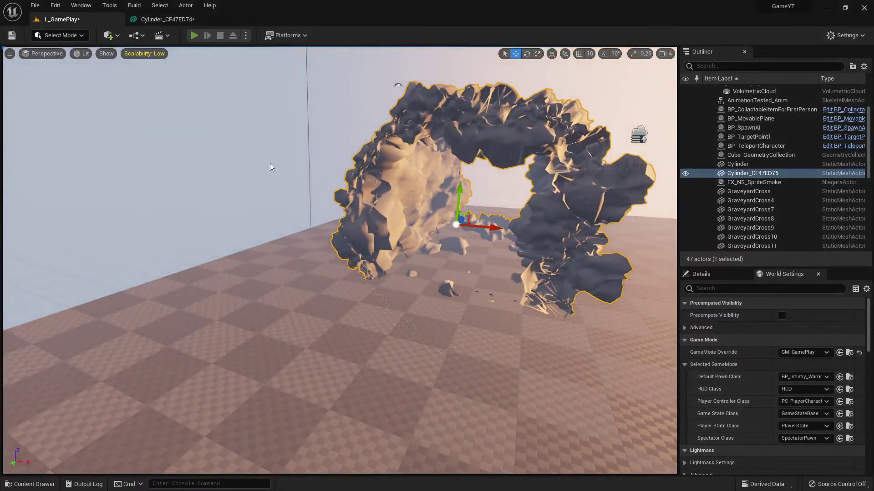
- Play the level, run the character into and back out of the roughened passage to test complex collision, and stop
{"action": "key", "text": "alt+p"}
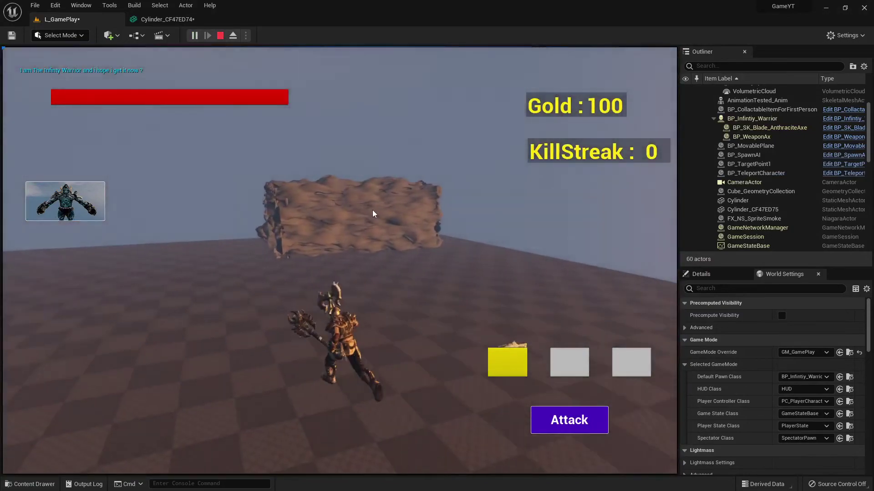
{"action": "left_click", "coordinate": [373, 210]}
{"action": "key", "text": "w"}
{"action": "key", "text": "a"}
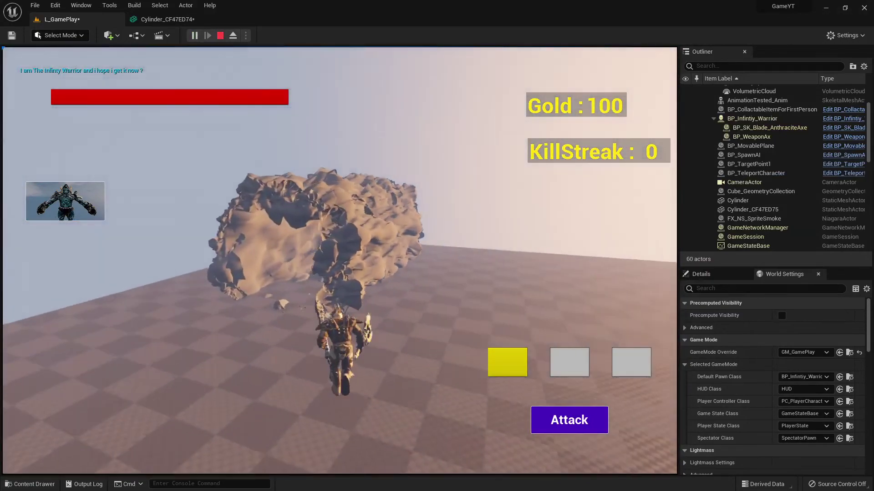
{"action": "key", "text": "w"}
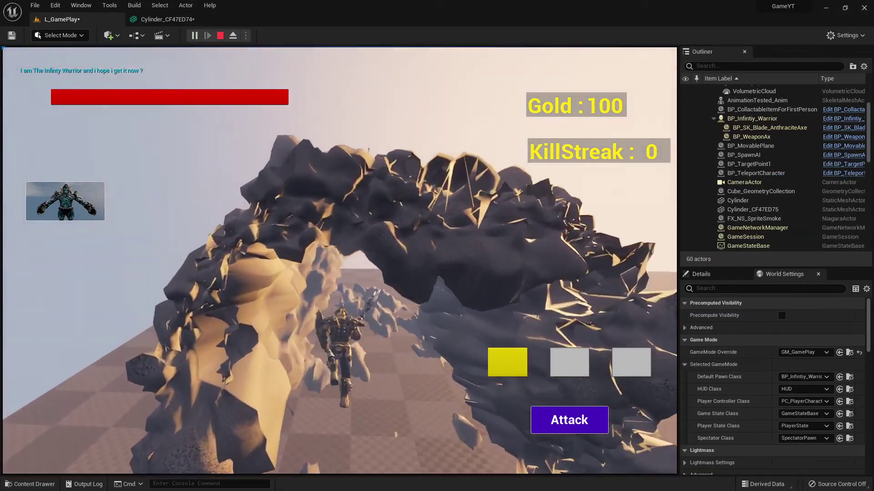
{"action": "key", "text": "w"}
{"action": "key", "text": "s"}
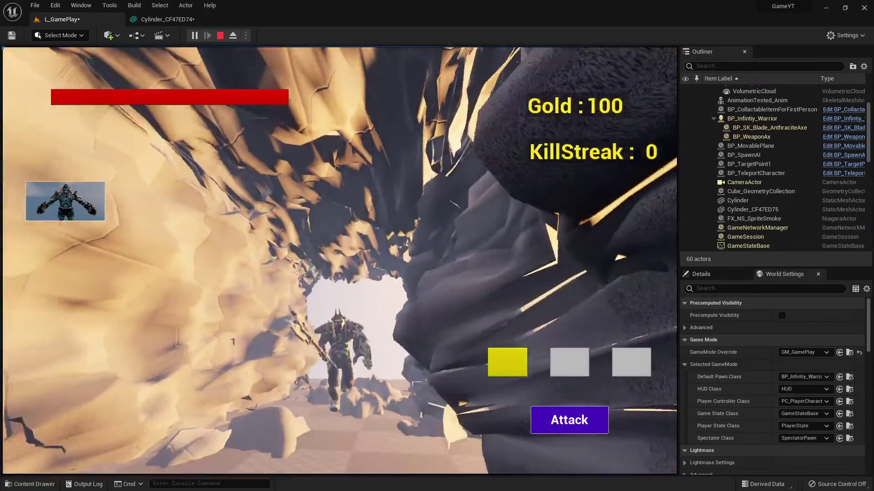
{"action": "key", "text": "s"}
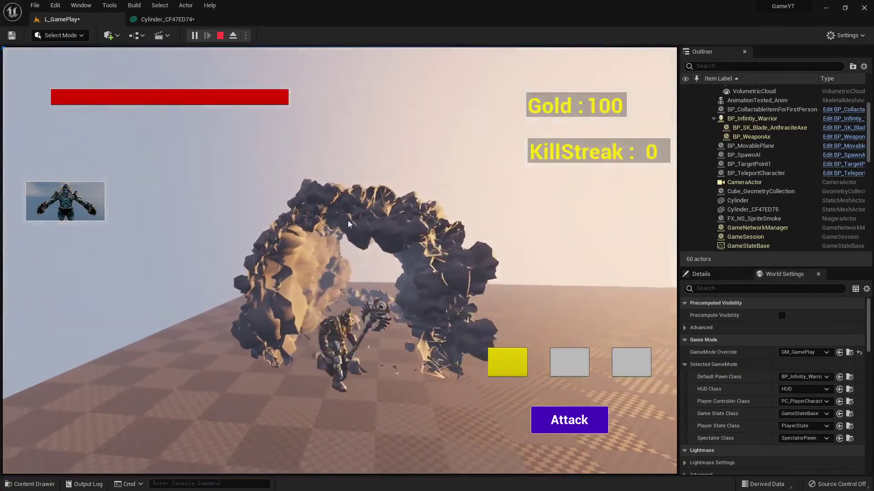
{"action": "left_click", "coordinate": [220, 35]}
- Reopen the cylinder's mesh asset, inspect its dense collision wireframe and set Collision Complexity to Project Default
{"action": "left_click", "coordinate": [167, 19]}
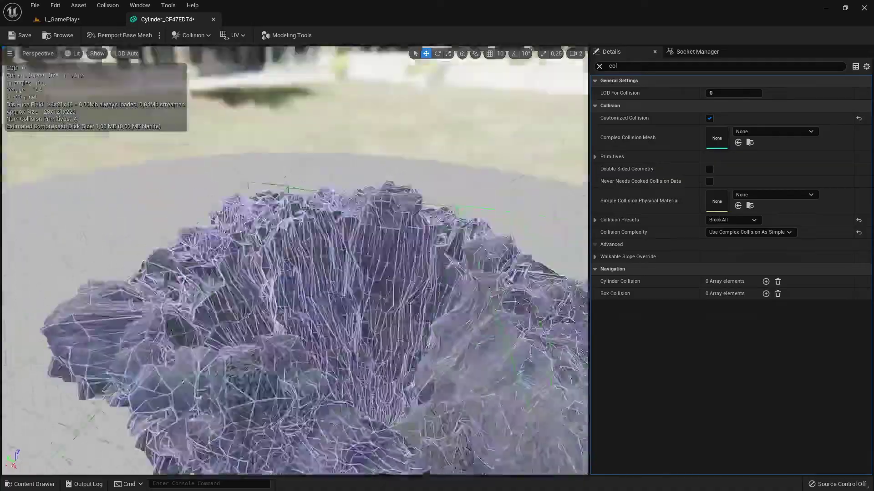
{"action": "right_click_drag", "start_coordinate": [295, 260], "coordinate": [410, 282]}
{"action": "key", "text": "s"}
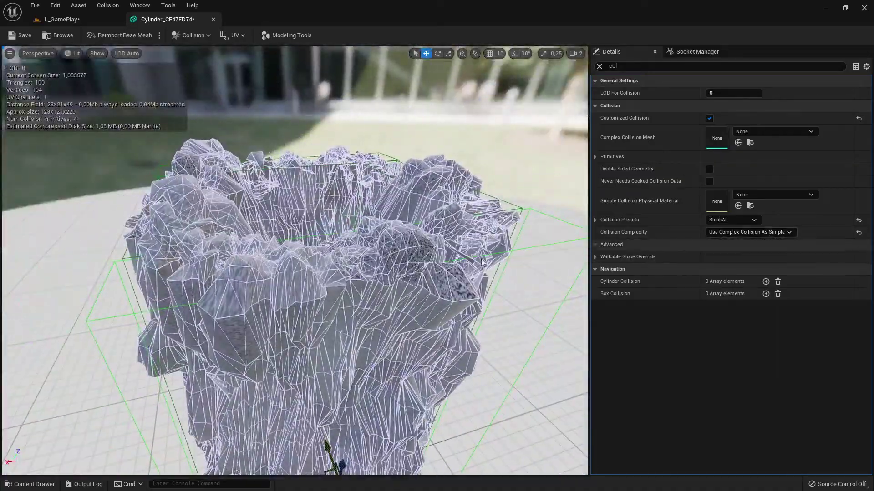
{"action": "right_click_drag", "start_coordinate": [481, 262], "coordinate": [457, 283]}
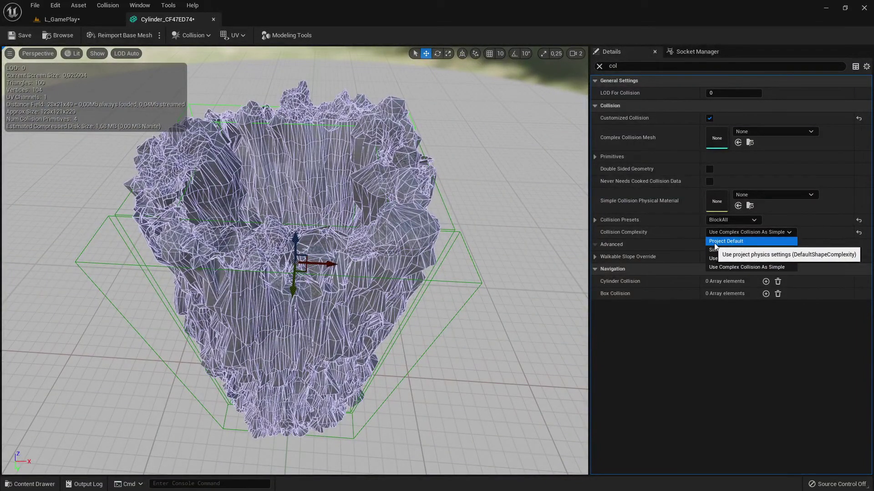
{"action": "left_click", "coordinate": [718, 244]}
- Select the side collision box centred at negative Y and scale it thinner, to a Y extent of about 13.47
{"action": "right_click_drag", "start_coordinate": [413, 271], "coordinate": [432, 296]}
{"action": "left_click_drag", "start_coordinate": [459, 295], "coordinate": [352, 273]}
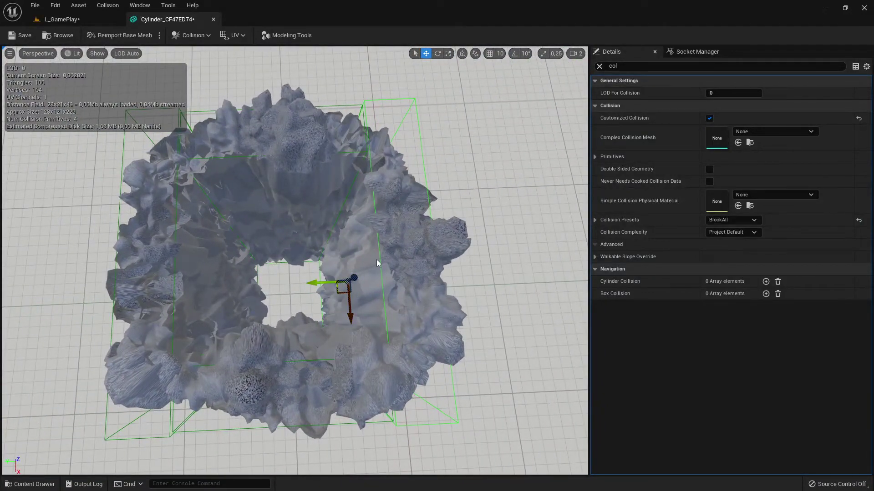
{"action": "key", "text": "e"}
{"action": "key", "text": "r"}
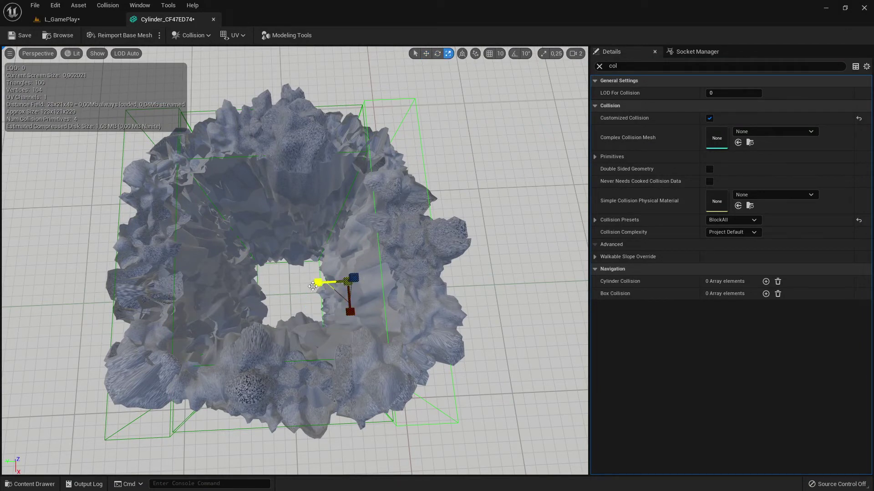
{"action": "left_click_drag", "start_coordinate": [317, 283], "coordinate": [315, 285]}
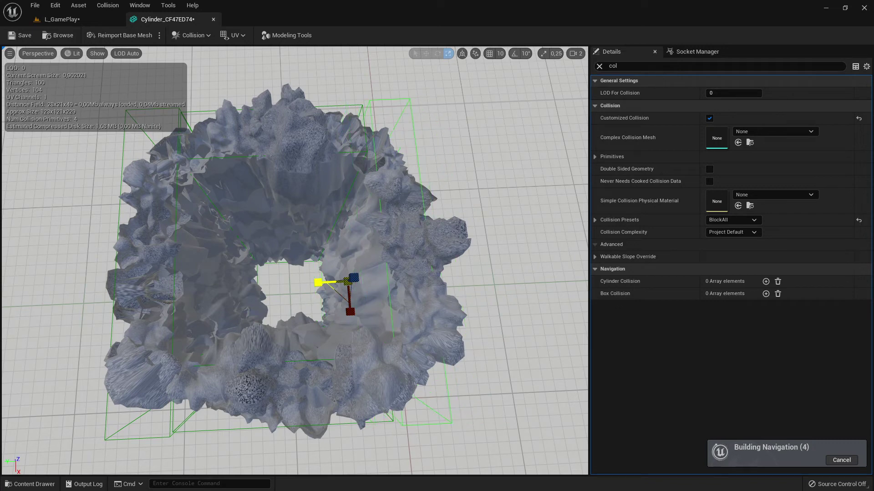
{"action": "left_click_drag", "start_coordinate": [430, 269], "coordinate": [430, 269]}
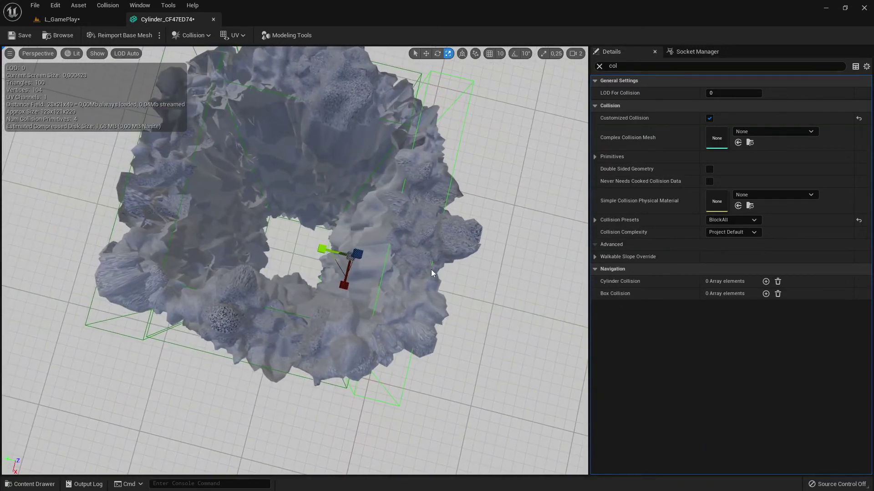
- Duplicate the thinned collision box slightly inward along Y, then save the mesh asset and return to the level
{"action": "key", "text": "w"}
{"action": "left_click_drag", "start_coordinate": [331, 253], "coordinate": [316, 247], "text": "alt"}
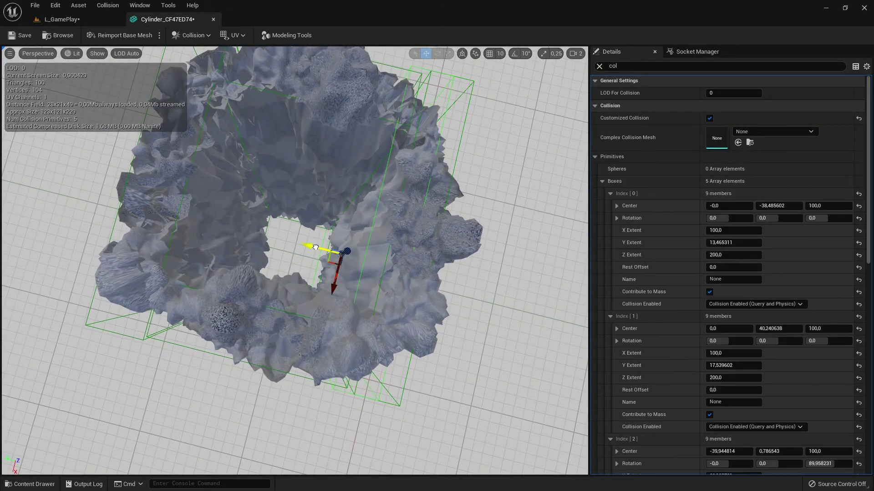
{"action": "right_click_drag", "start_coordinate": [315, 247], "coordinate": [405, 242]}
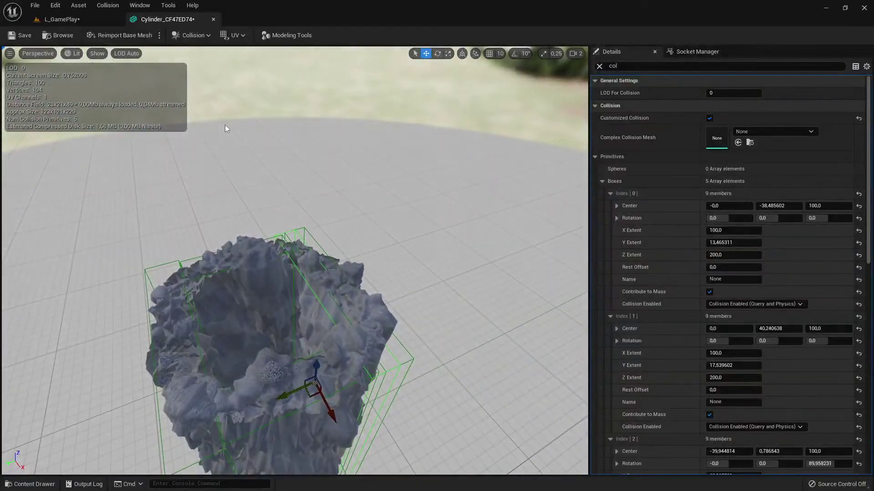
{"action": "left_click", "coordinate": [29, 34]}
{"action": "left_click", "coordinate": [64, 21]}
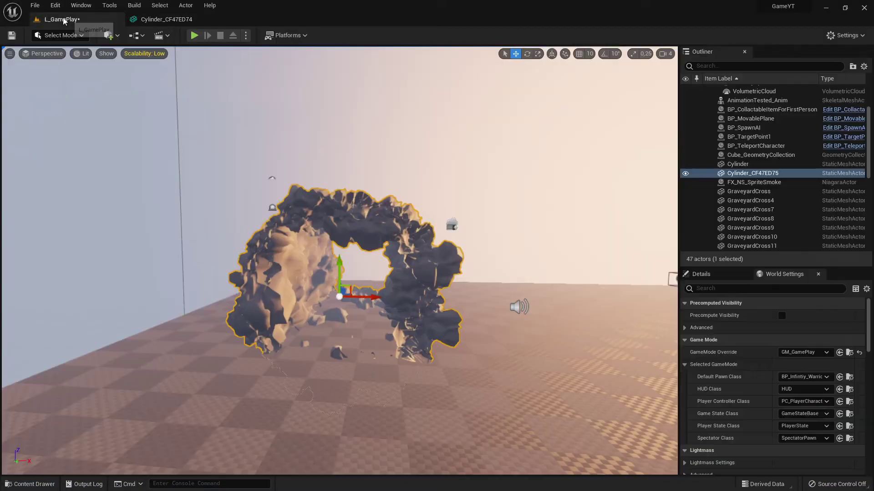